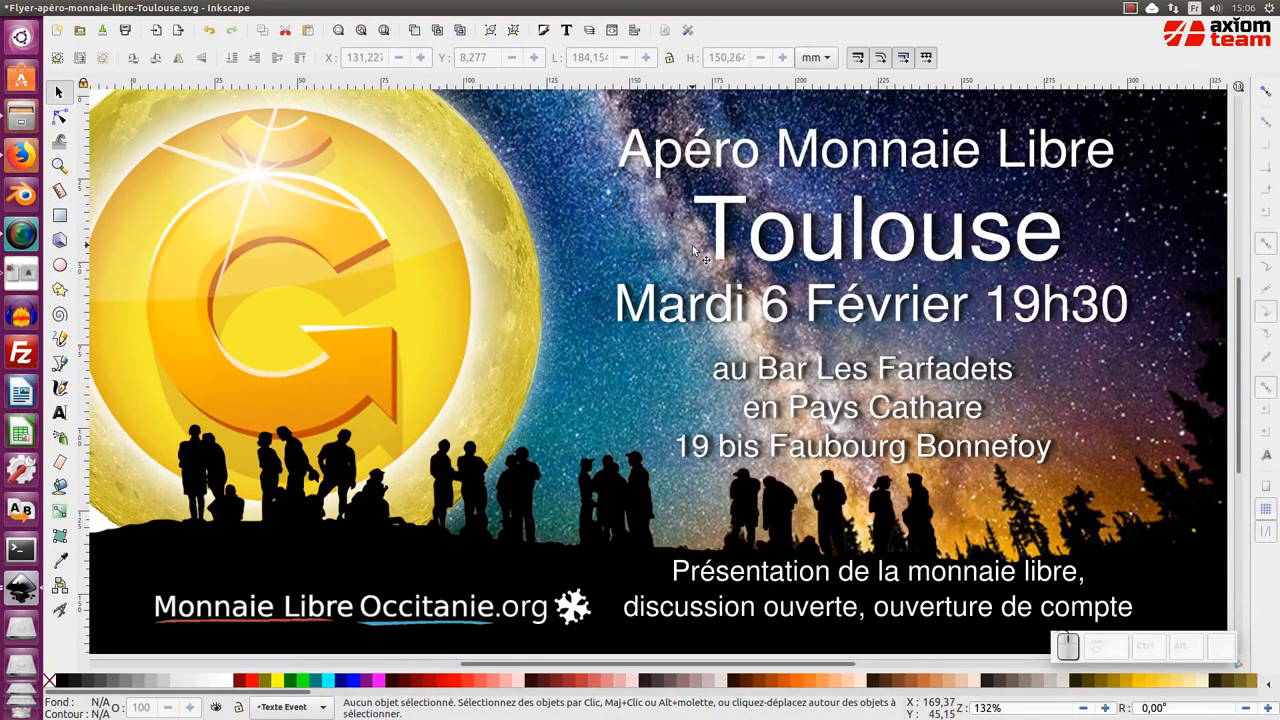
- Switch to Firefox and search the web for "inkscape" in a new tab
{"action": "left_click", "coordinate": [25, 157]}
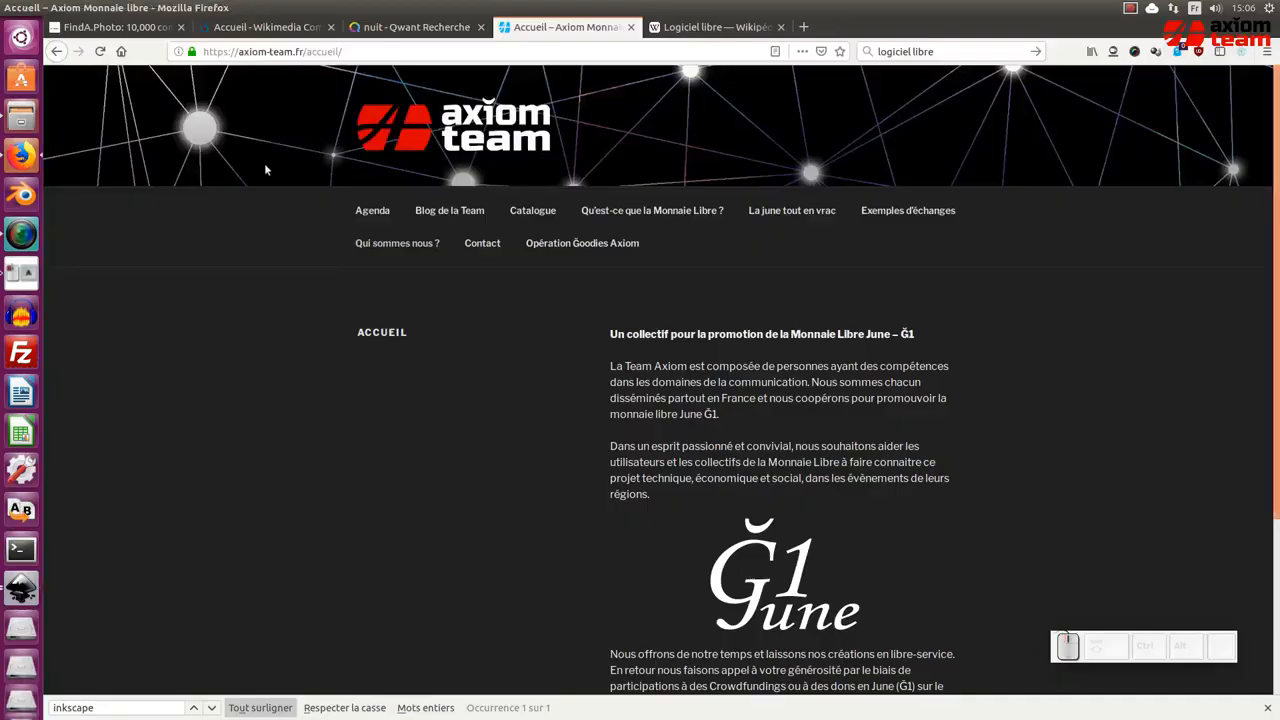
{"action": "left_click", "coordinate": [804, 28]}
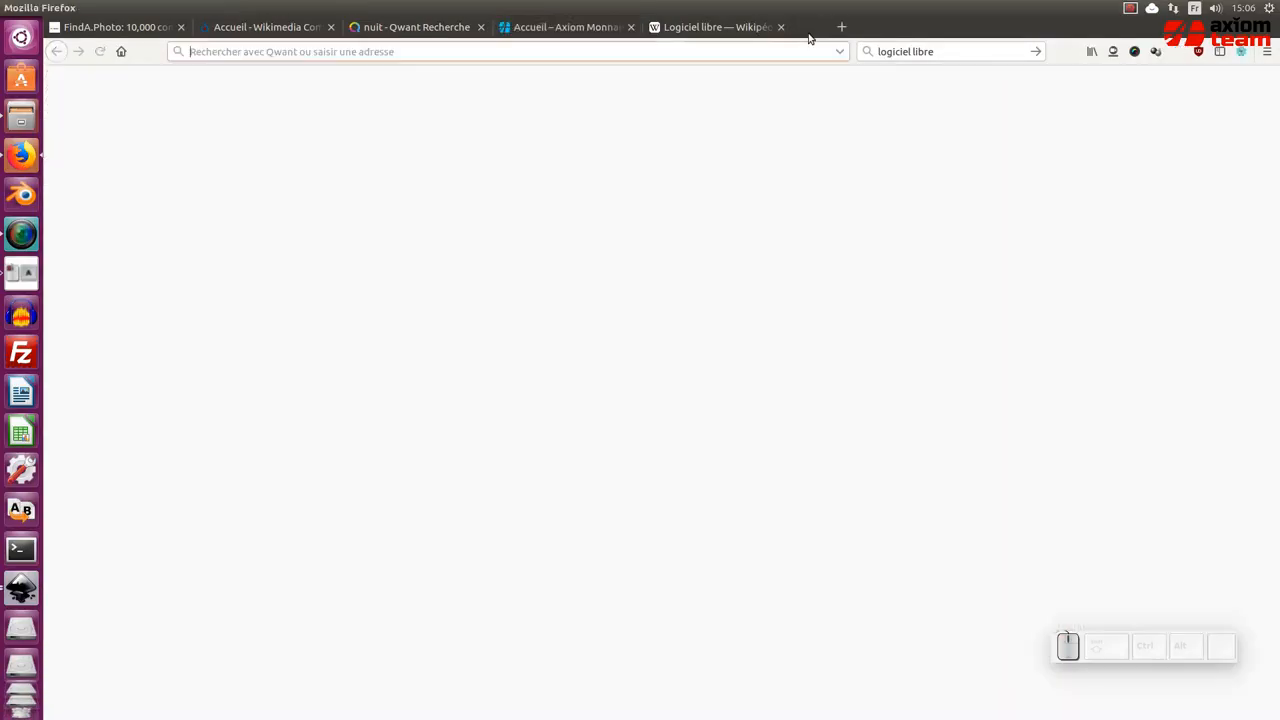
{"action": "left_click", "coordinate": [926, 50]}
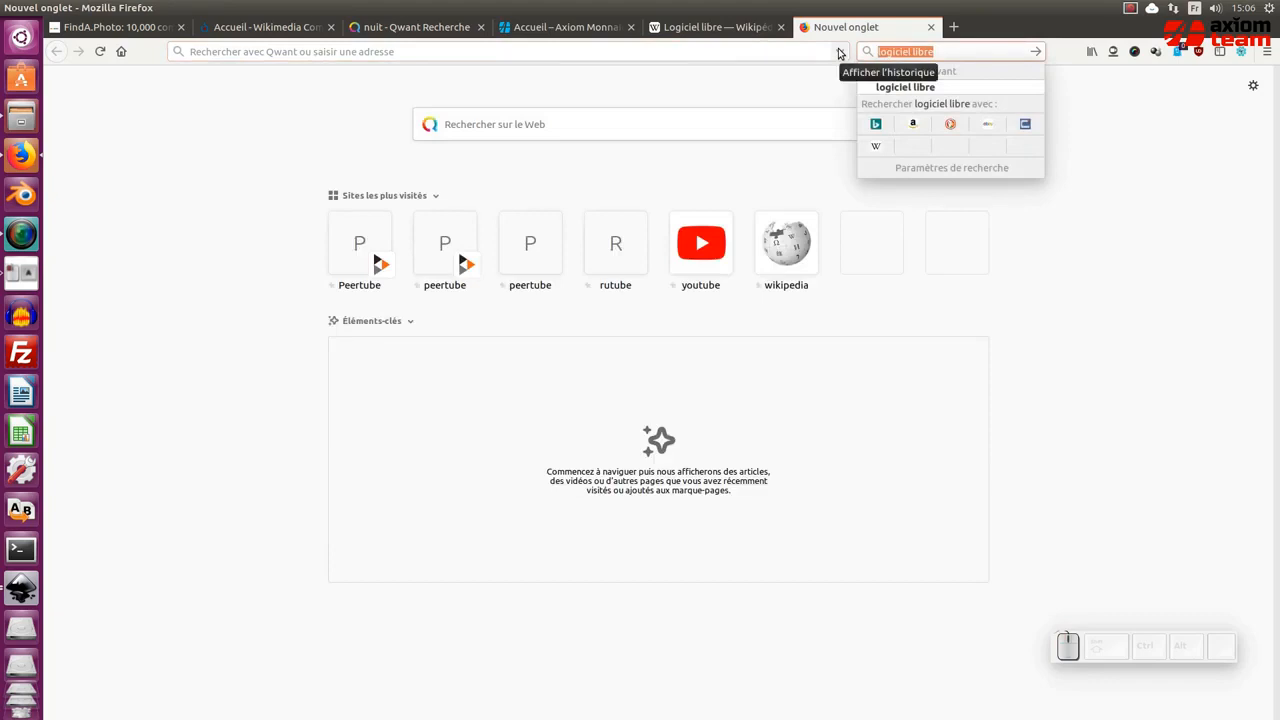
{"action": "type", "text": "inkiscape"}
{"action": "key", "text": "BackSpace"}
{"action": "key", "text": "BackSpace"}
{"action": "key", "text": "BackSpace"}
{"action": "key", "text": "BackSpace"}
{"action": "key", "text": "BackSpace"}
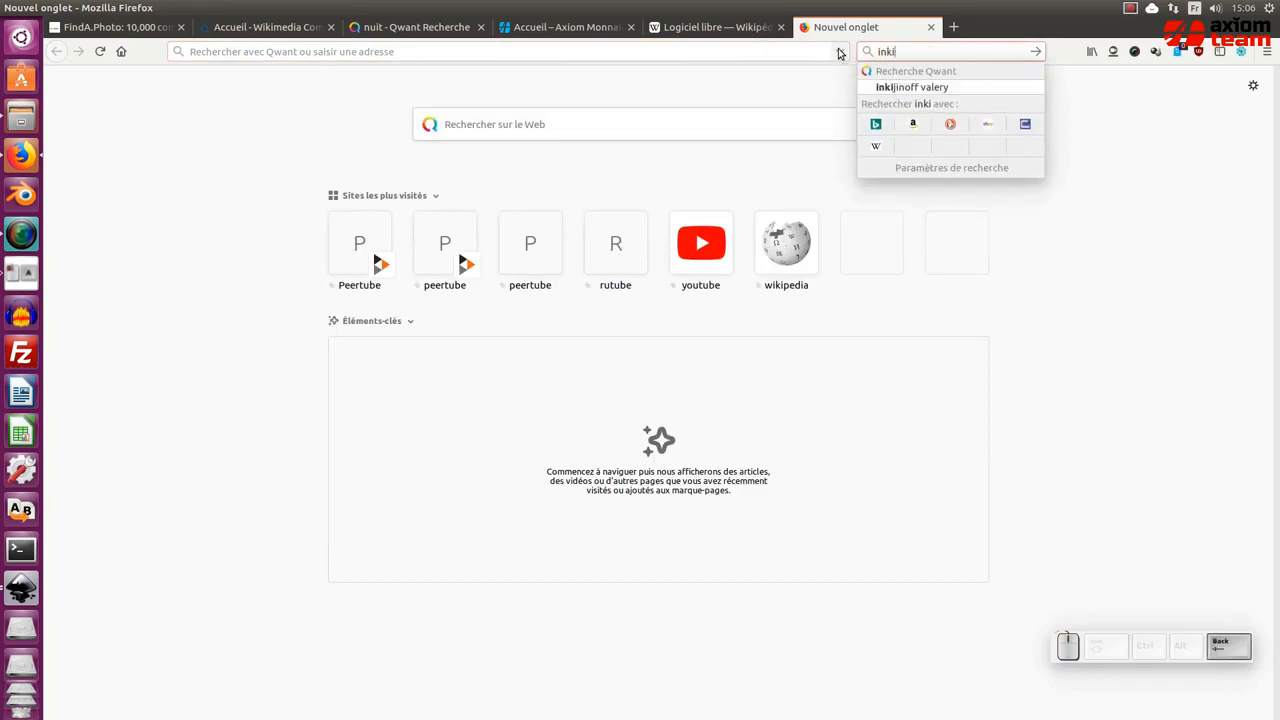
{"action": "key", "text": "BackSpace"}
{"action": "type", "text": "scape"}
{"action": "key", "text": "Return"}
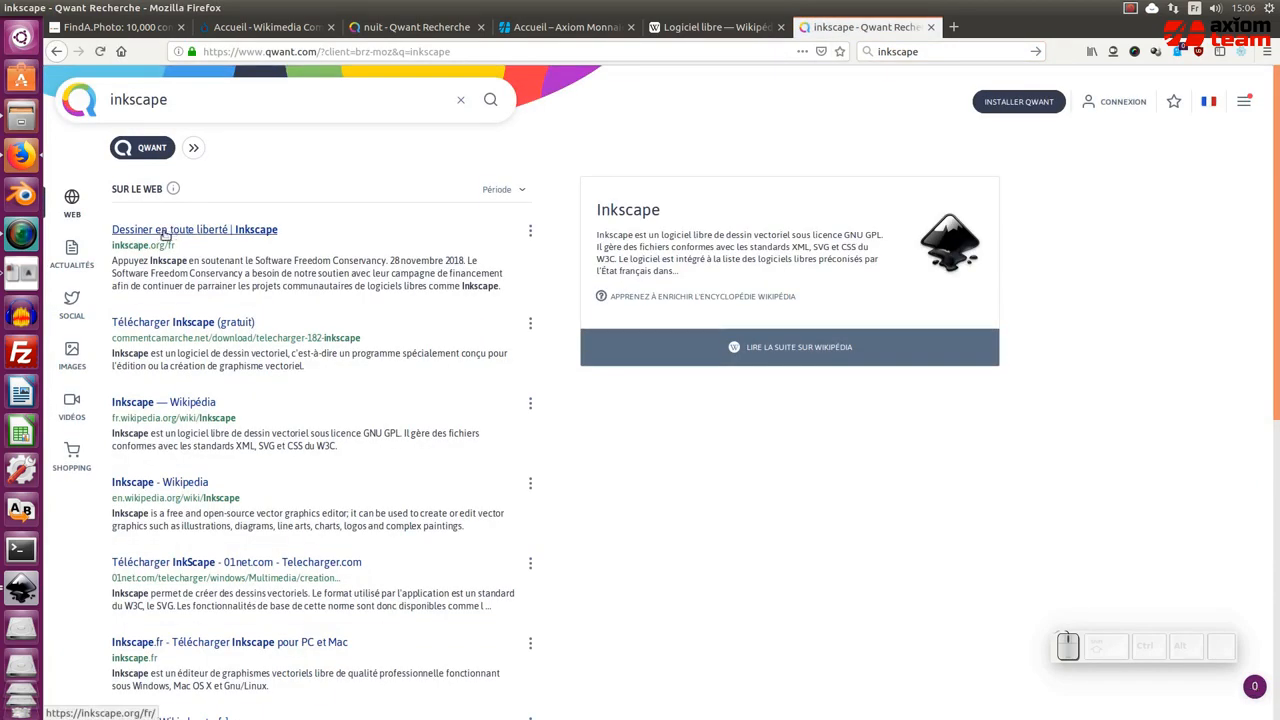
- Open the official Inkscape site's 0.92.3 download page, view the Windows options and return to the platform list
{"action": "left_click", "coordinate": [170, 230]}
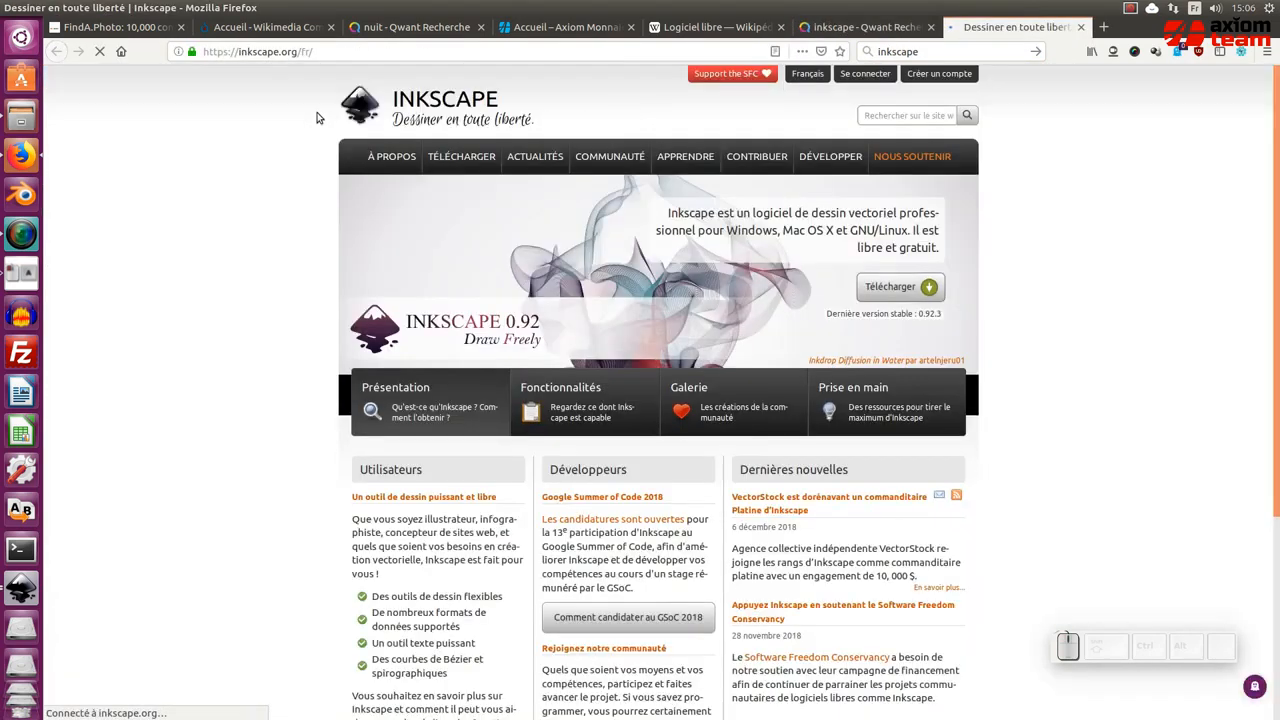
{"action": "left_click", "coordinate": [906, 290]}
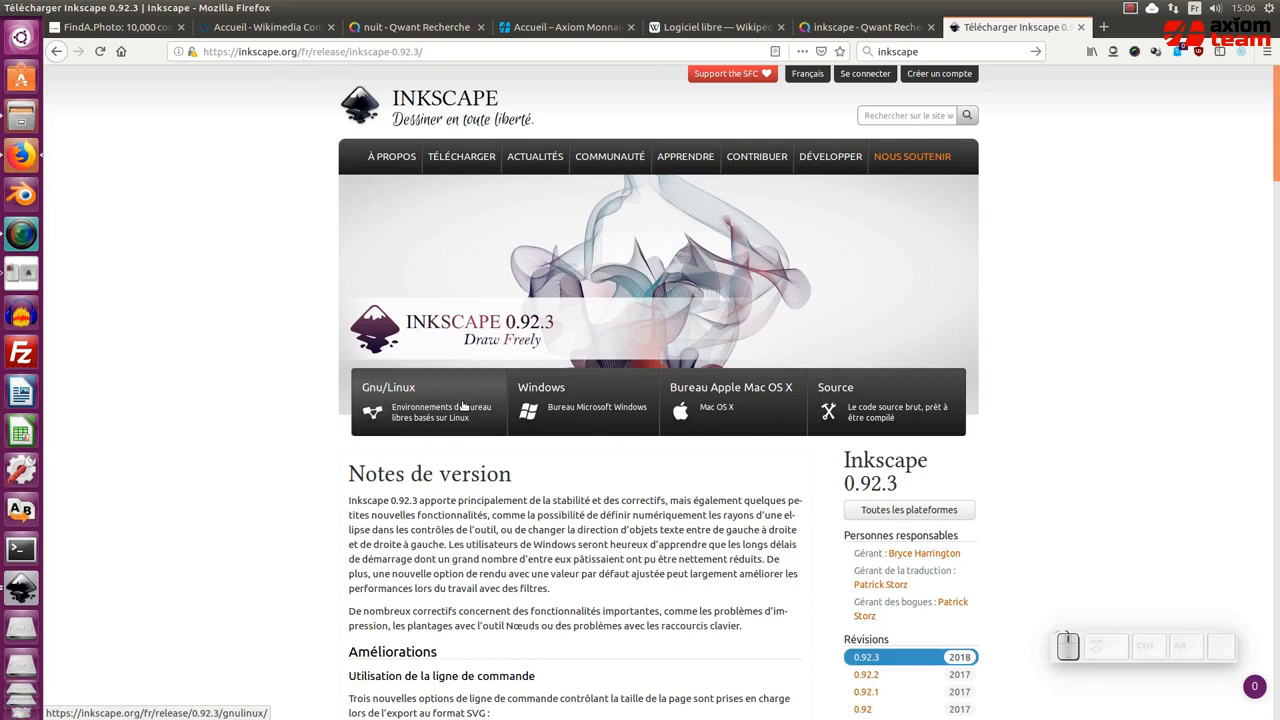
{"action": "left_click", "coordinate": [568, 410]}
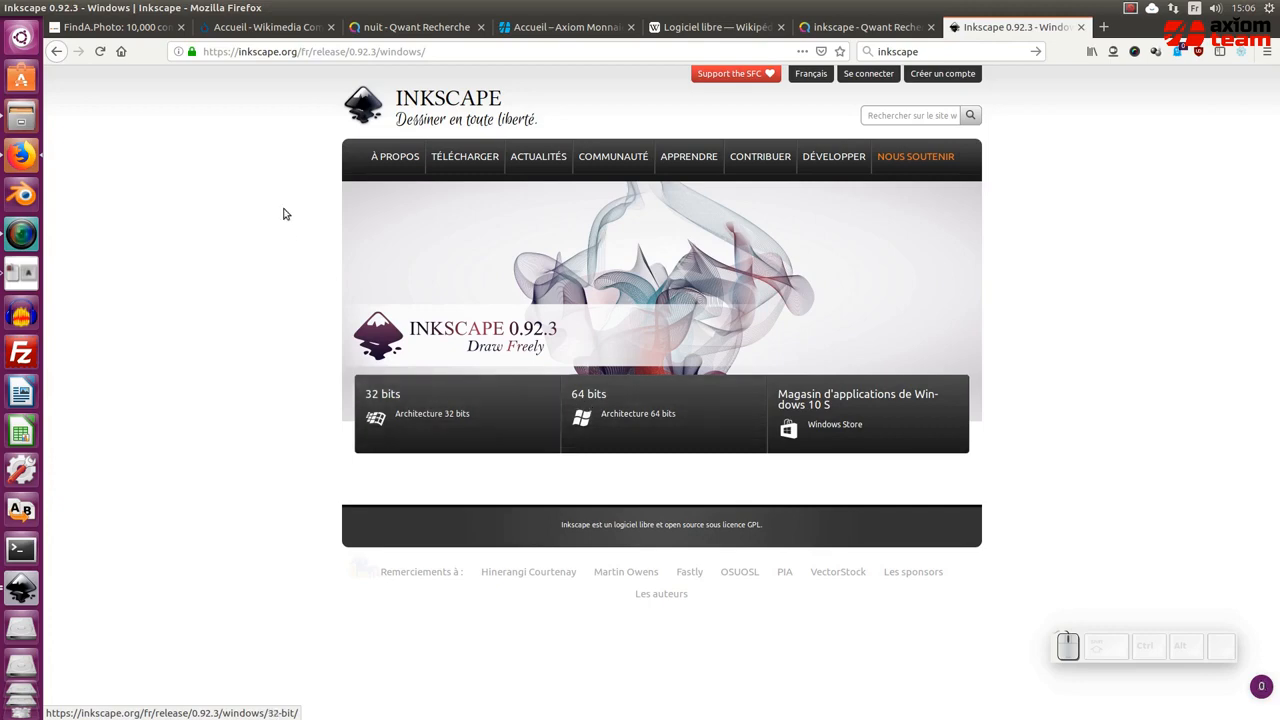
{"action": "left_click", "coordinate": [57, 51]}
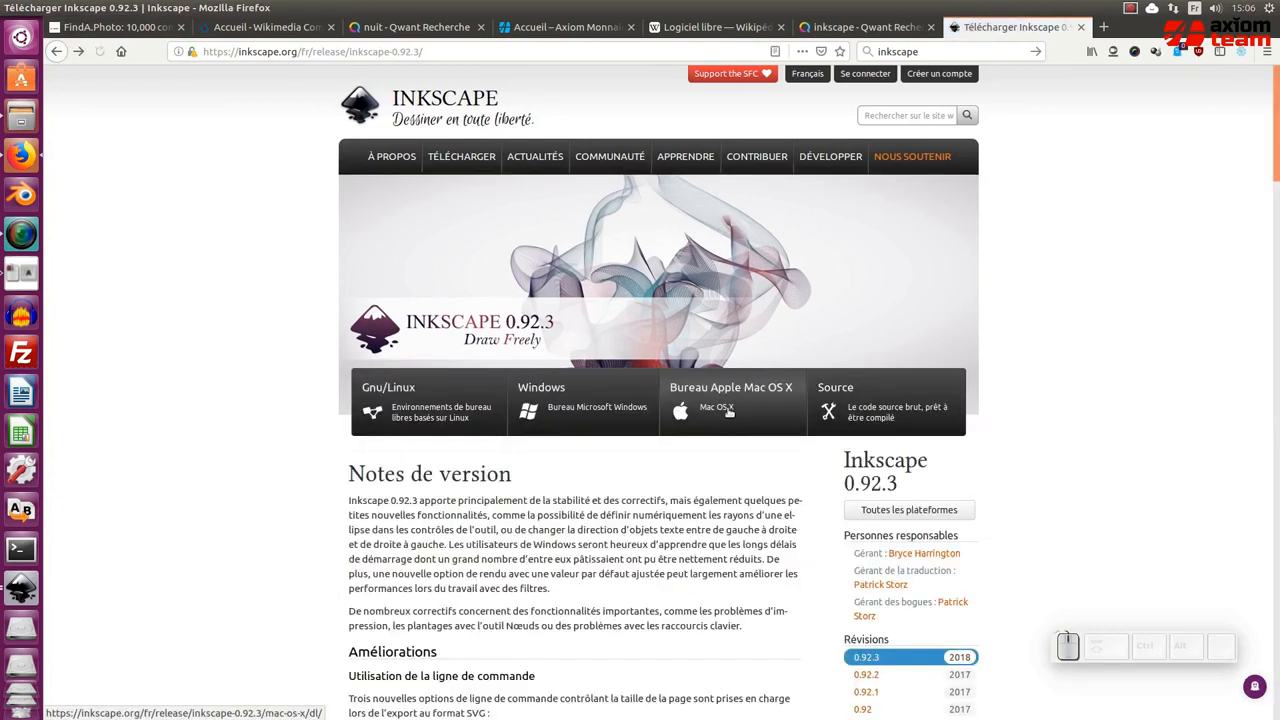
- View the Mac OS X download page and open the Ubuntu PPA package for Gnu/Linux
{"action": "left_click", "coordinate": [729, 411]}
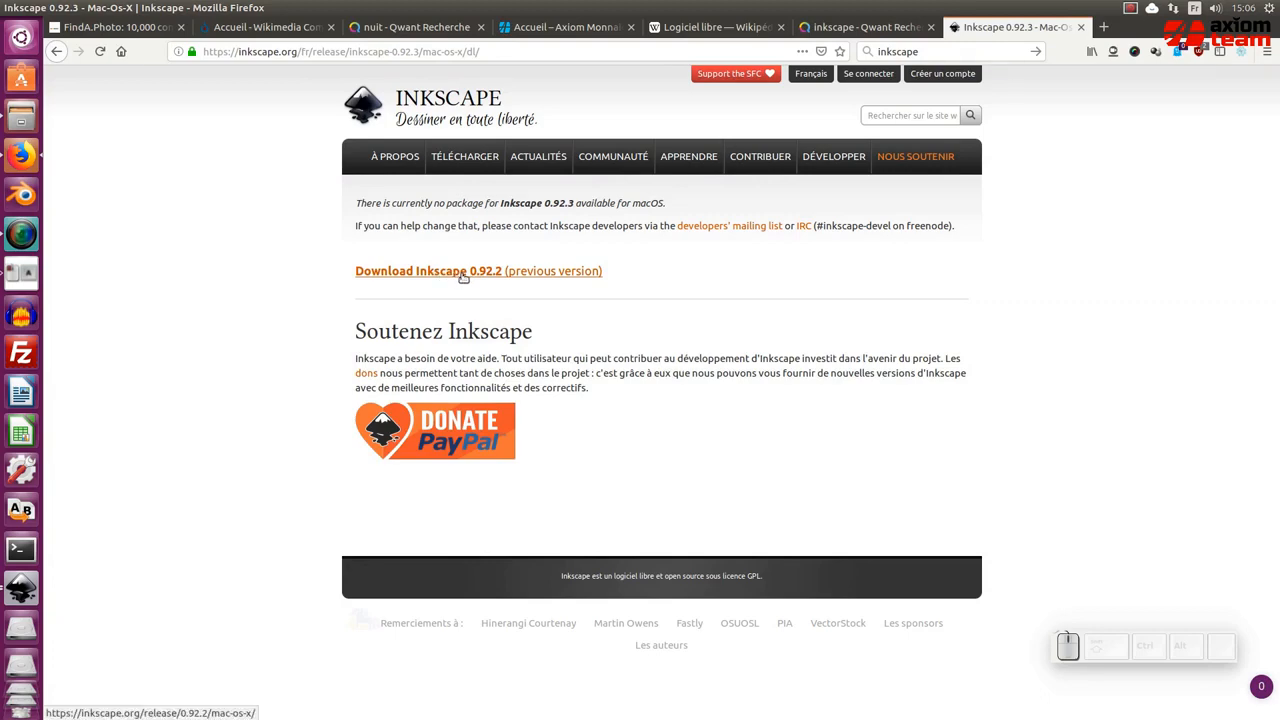
{"action": "left_click", "coordinate": [463, 273]}
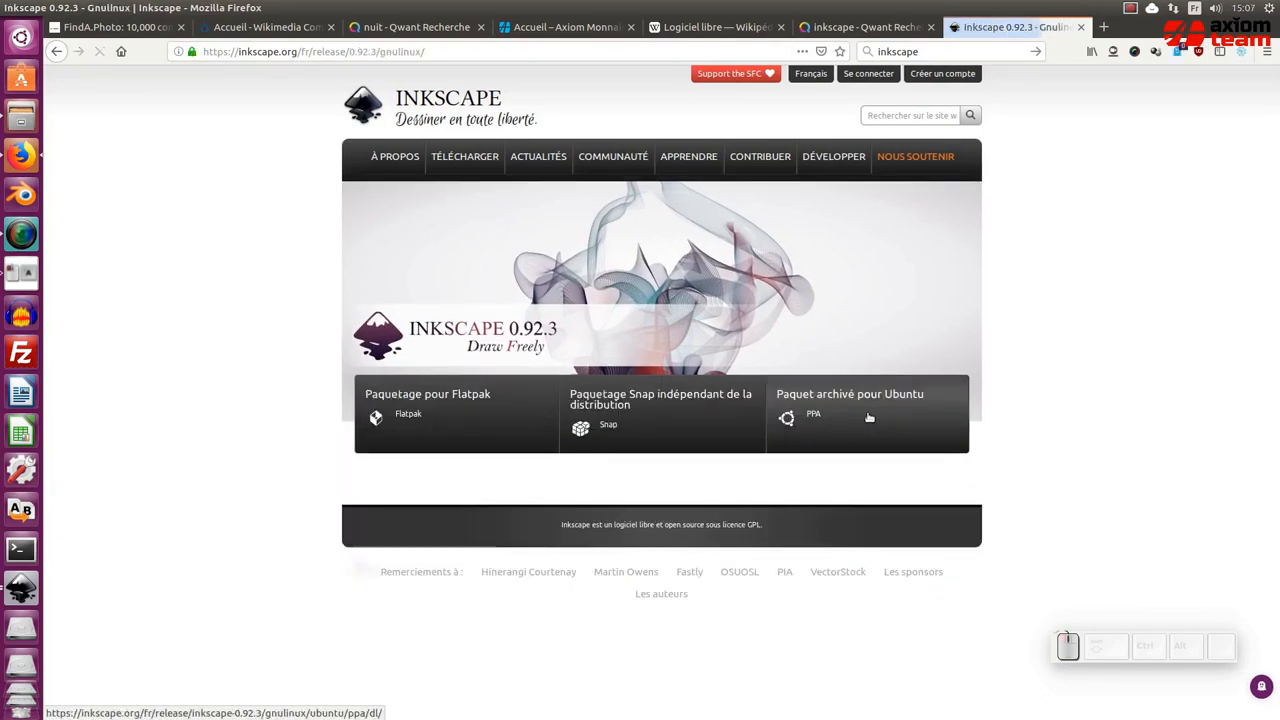
{"action": "left_click", "coordinate": [770, 413]}
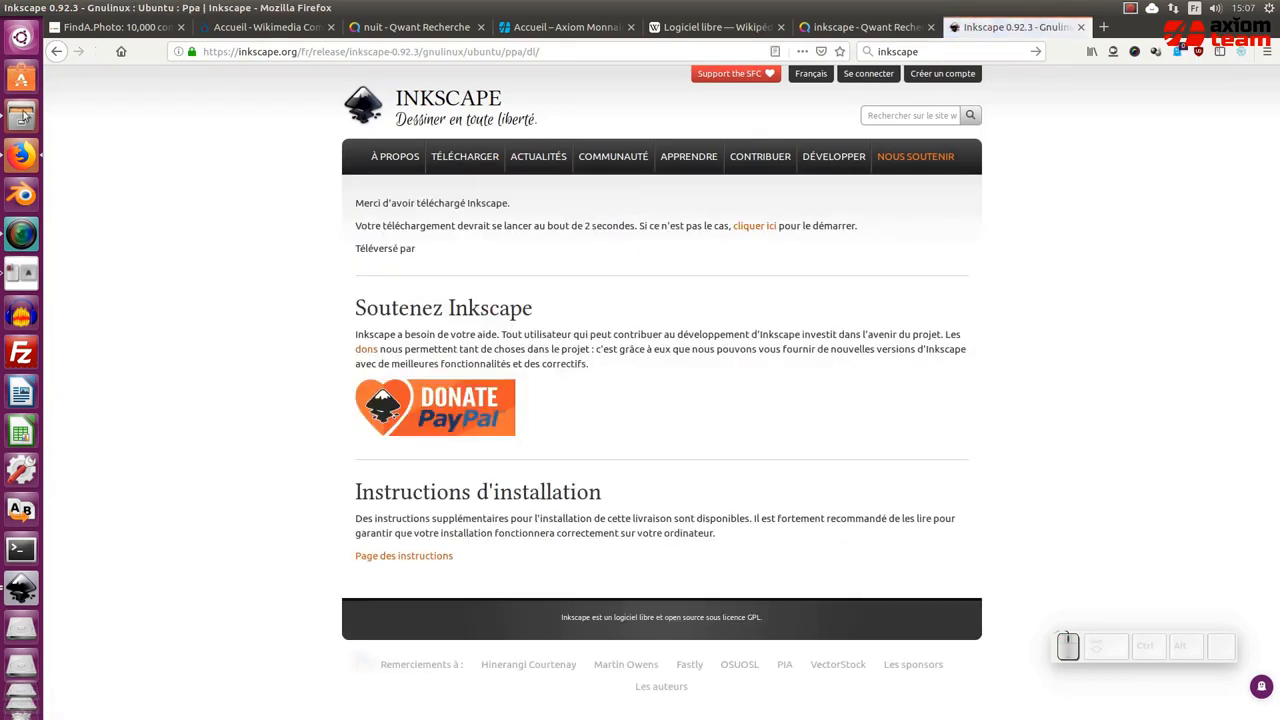
- Search for "inkscape" in Ubuntu Software (Logiciels Ubuntu), and close the software centre
{"action": "left_click", "coordinate": [20, 79]}
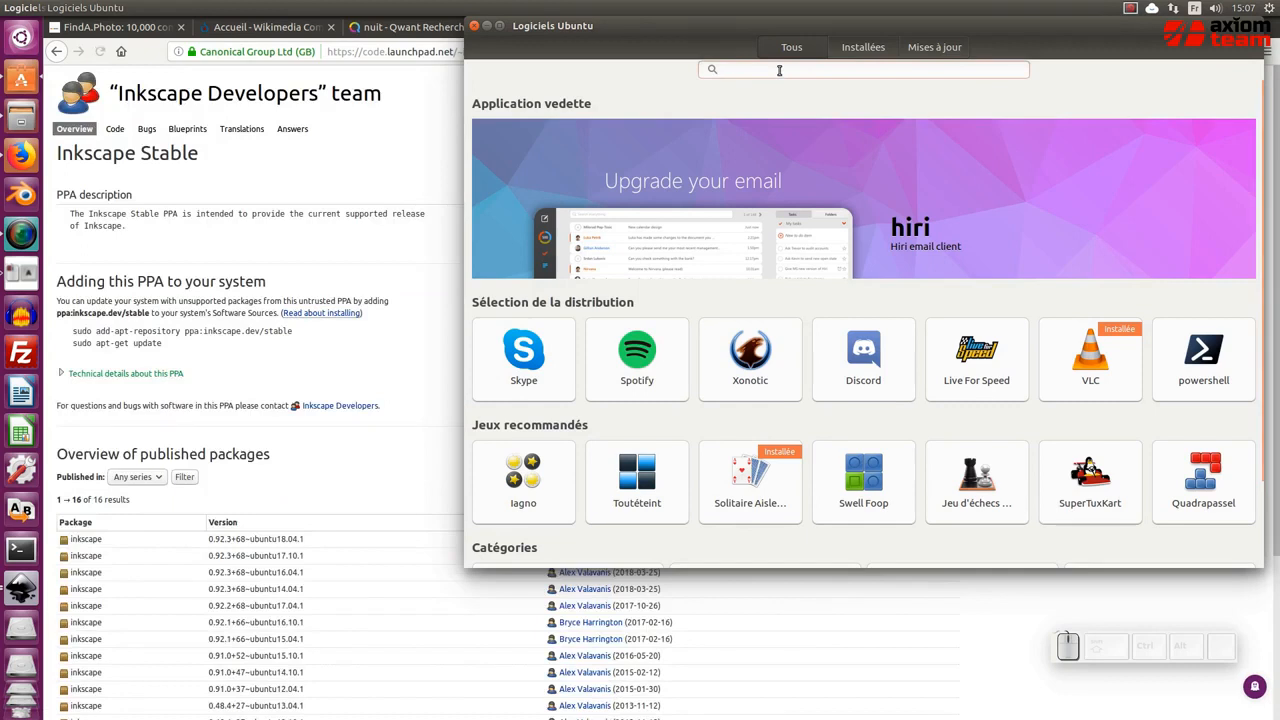
{"action": "type", "text": "inkscape"}
{"action": "key", "text": "Return"}
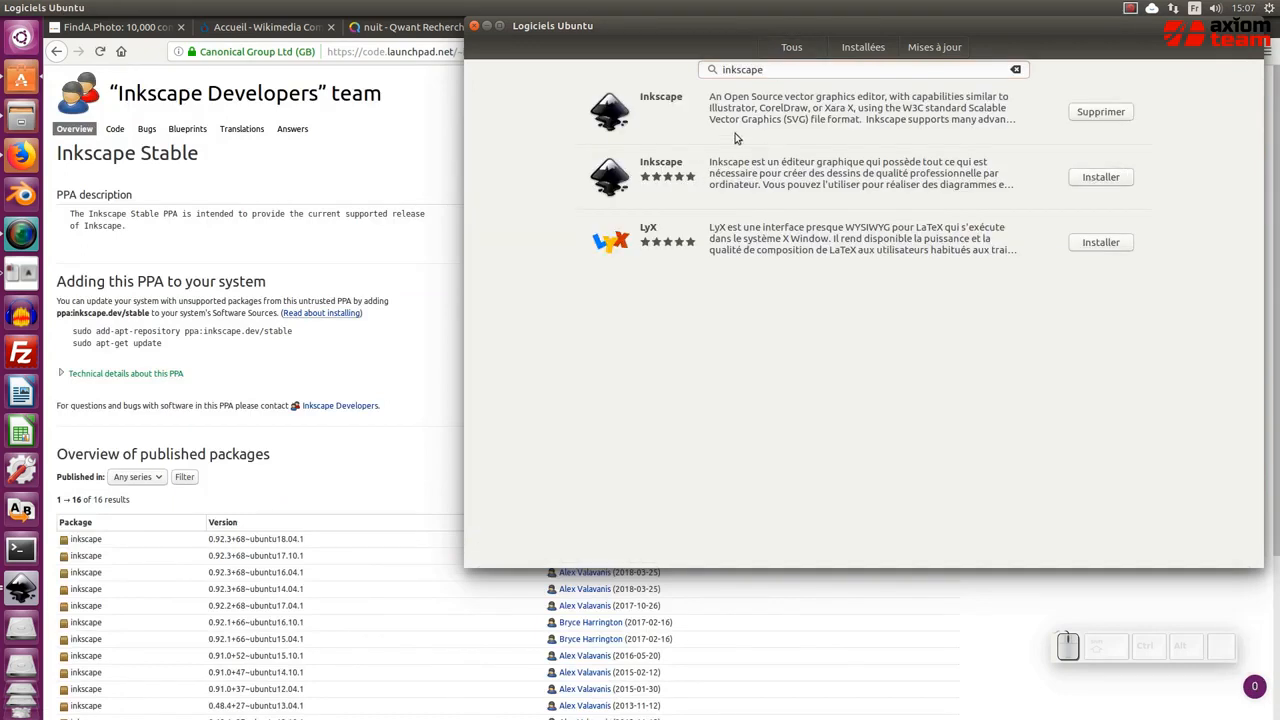
{"action": "left_click", "coordinate": [475, 27]}
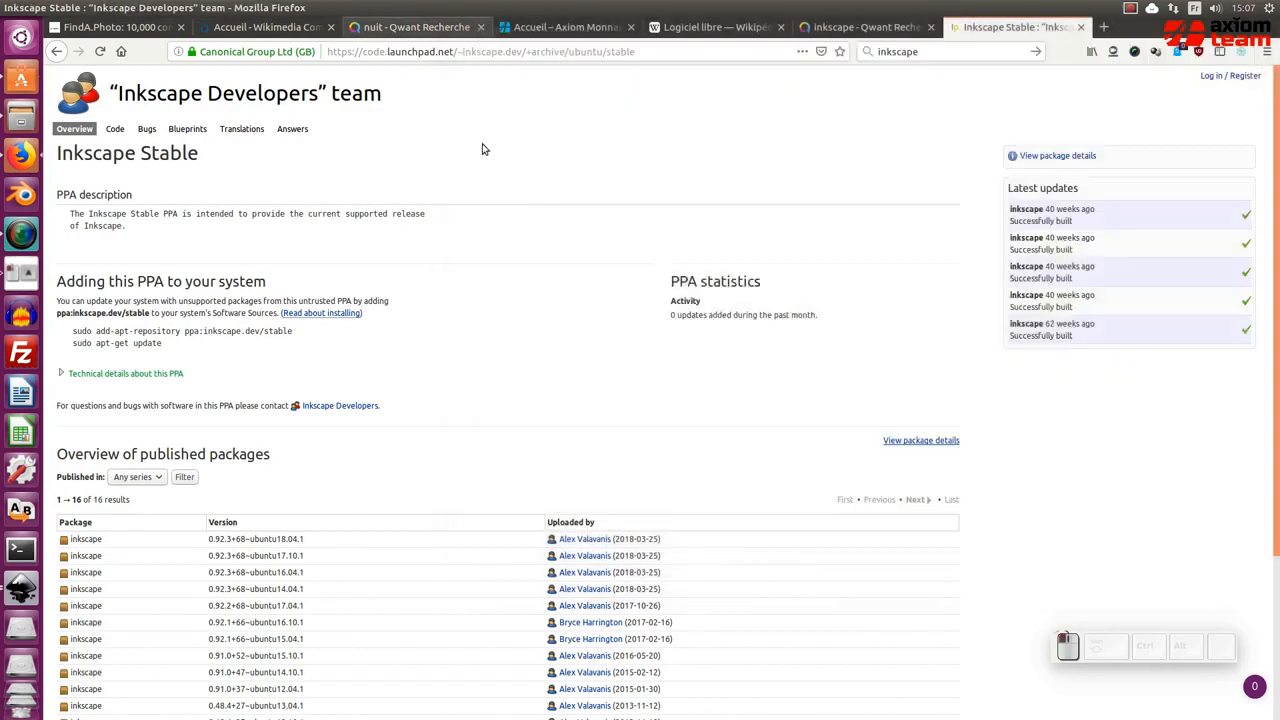
- Return to the Axiom Team website and find the Toulouse moon flyer among the flyers in its catalogue
{"action": "left_click", "coordinate": [549, 27]}
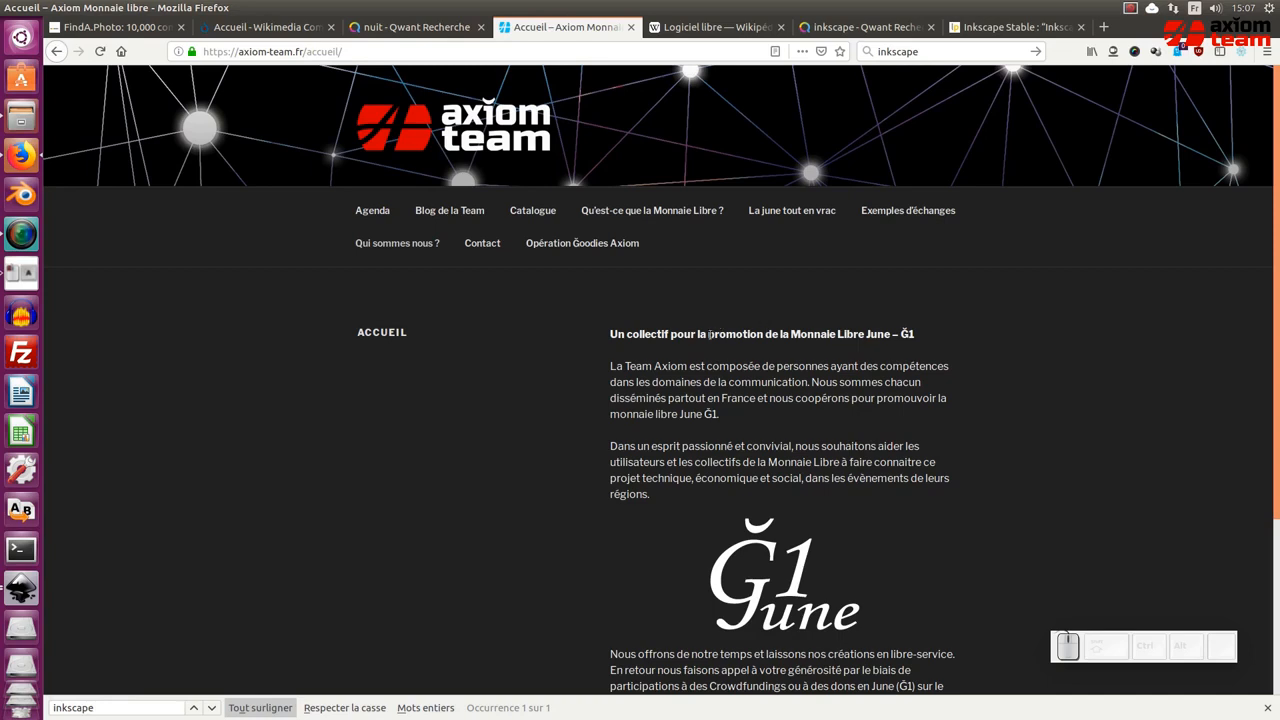
{"action": "left_click_drag", "start_coordinate": [868, 335], "coordinate": [944, 336]}
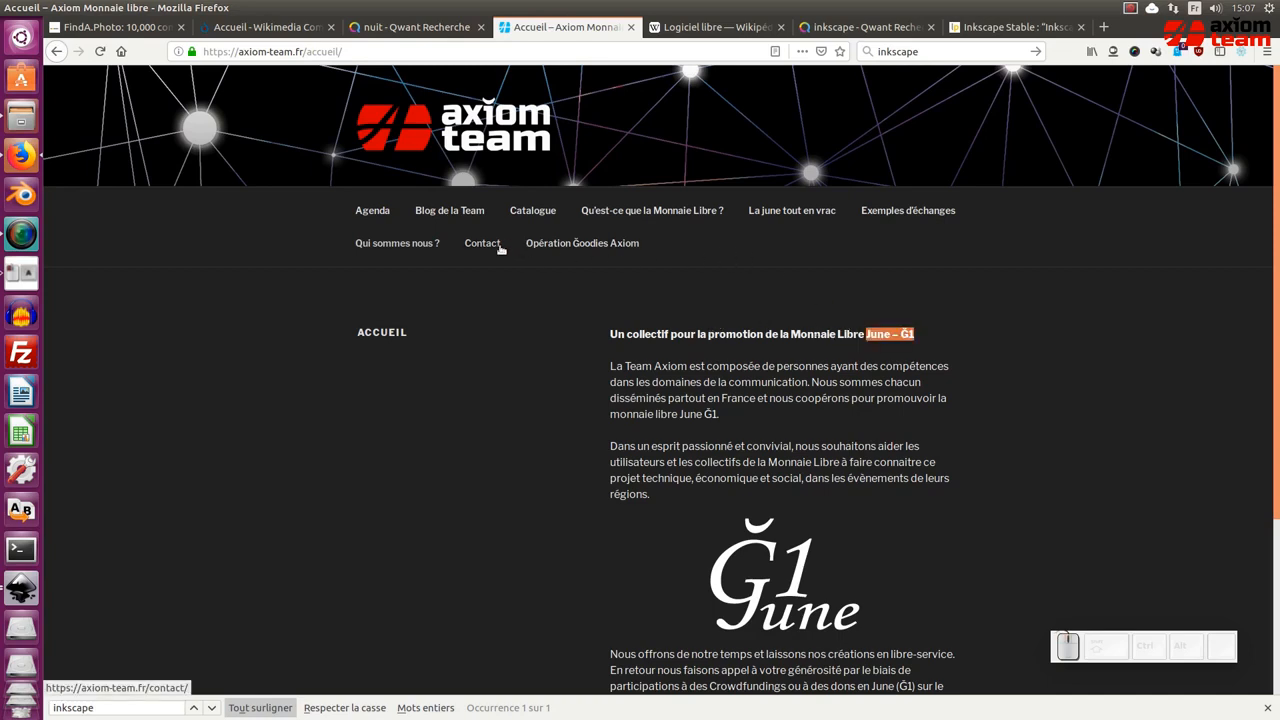
{"action": "left_click", "coordinate": [537, 212]}
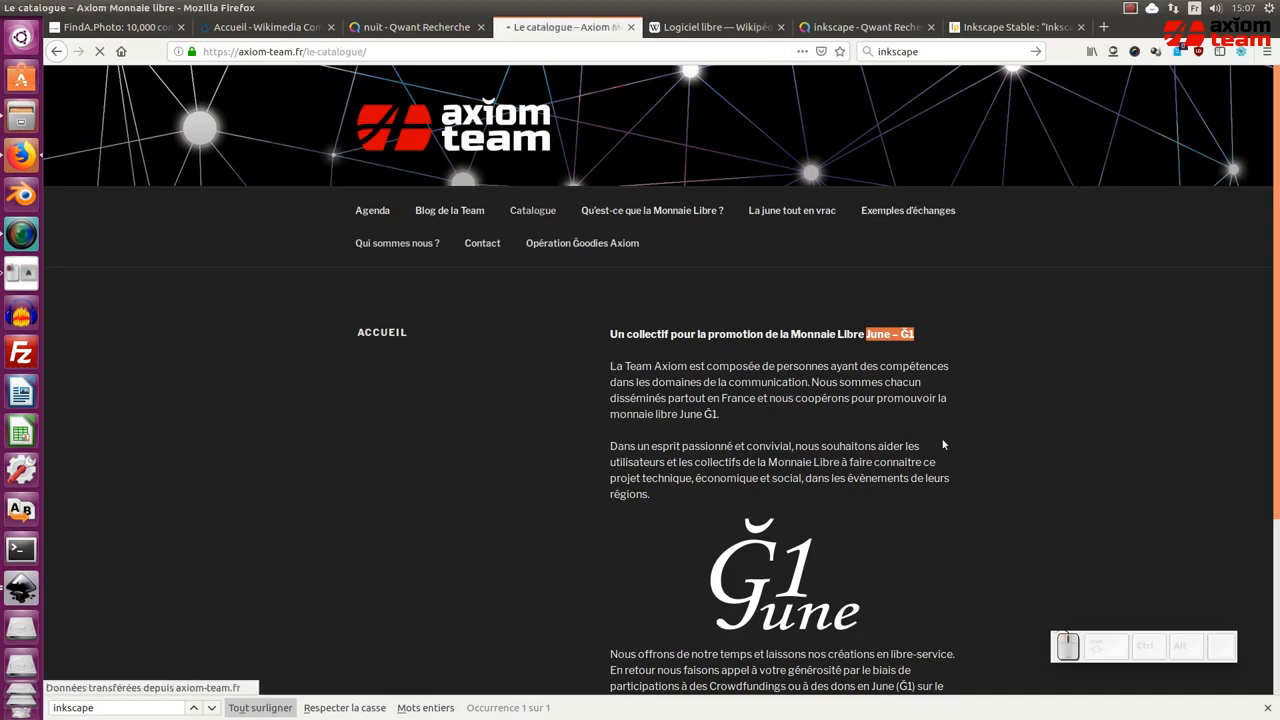
{"action": "left_click", "coordinate": [779, 434]}
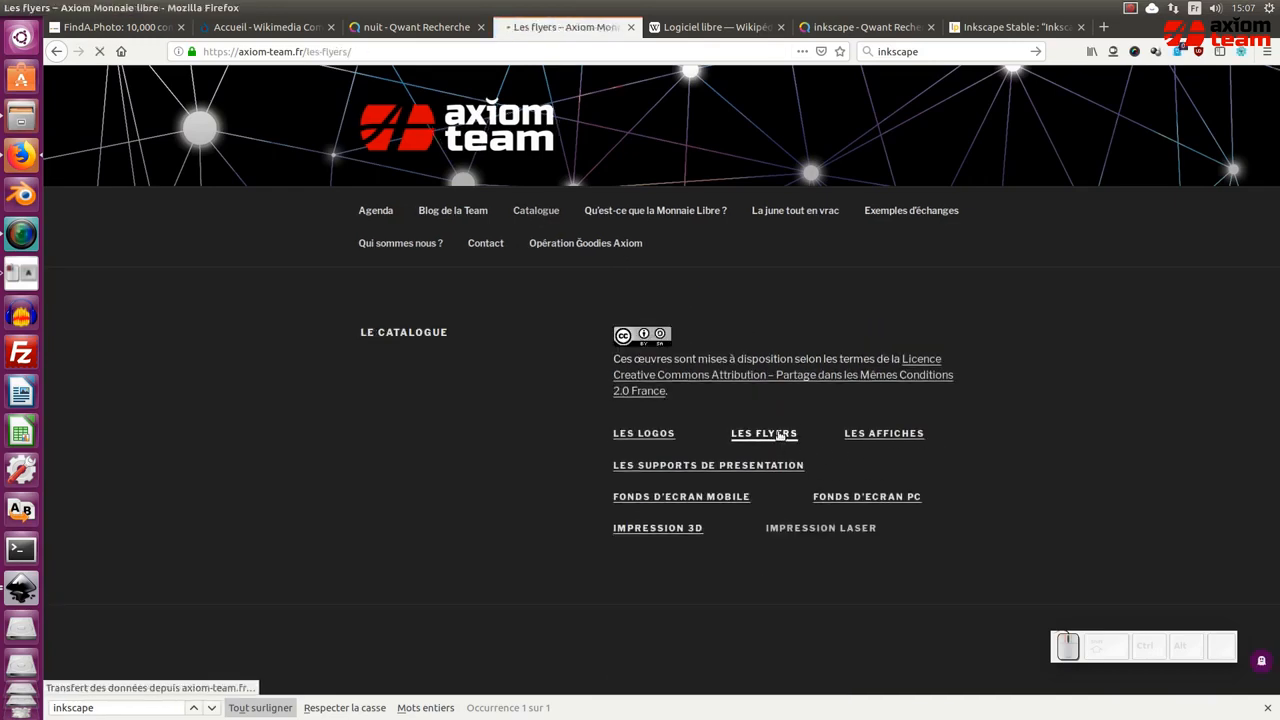
{"action": "scroll", "coordinate": [779, 437], "scroll_direction": "down", "scroll_amount": 5}
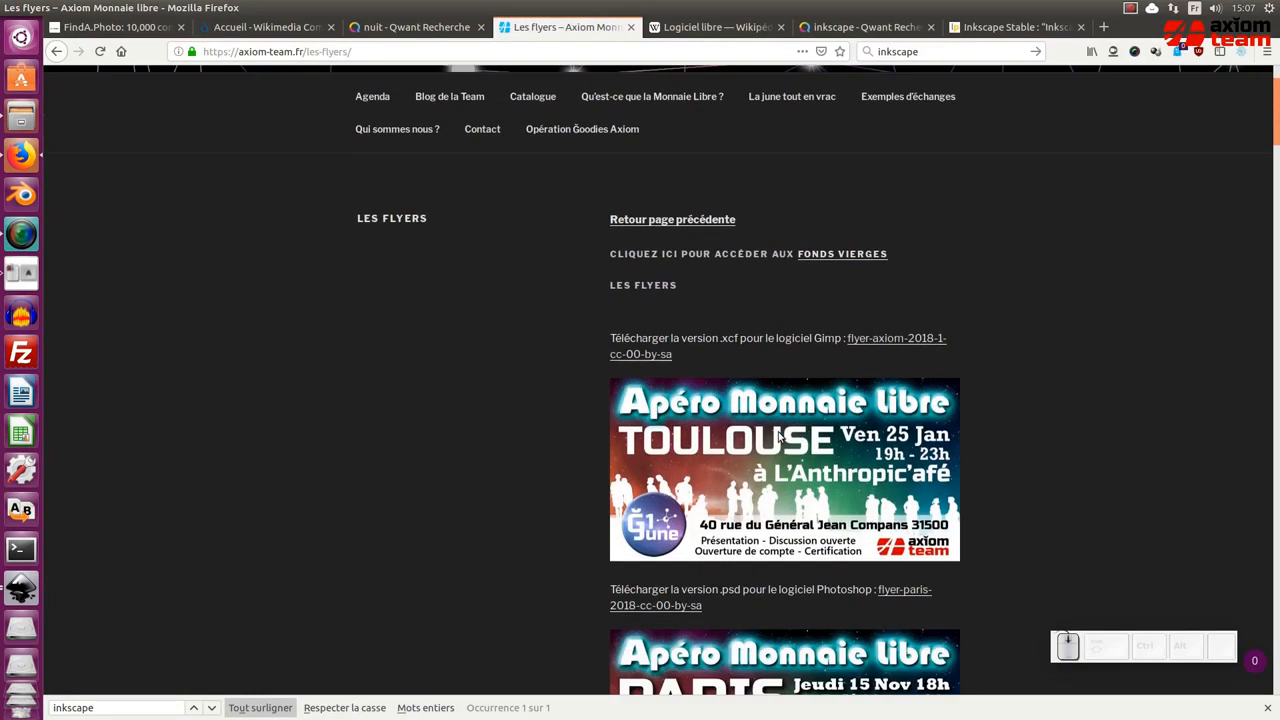
{"action": "scroll", "coordinate": [779, 437], "scroll_direction": "down", "scroll_amount": 6}
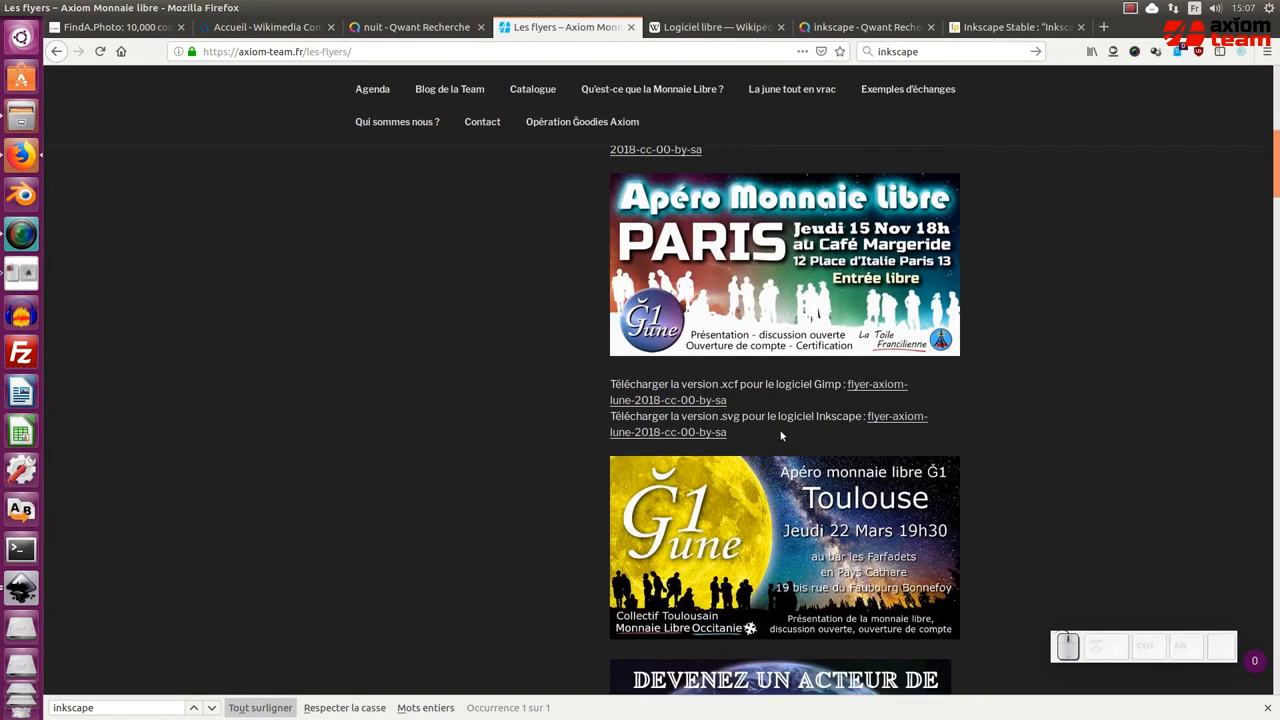
- Download and save the .svg Inkscape version of flyer-axiom-lune-2018-cc-00-by-sa, and show the download list
{"action": "left_click_drag", "start_coordinate": [778, 417], "coordinate": [818, 417]}
{"action": "left_click_drag", "start_coordinate": [711, 418], "coordinate": [743, 417]}
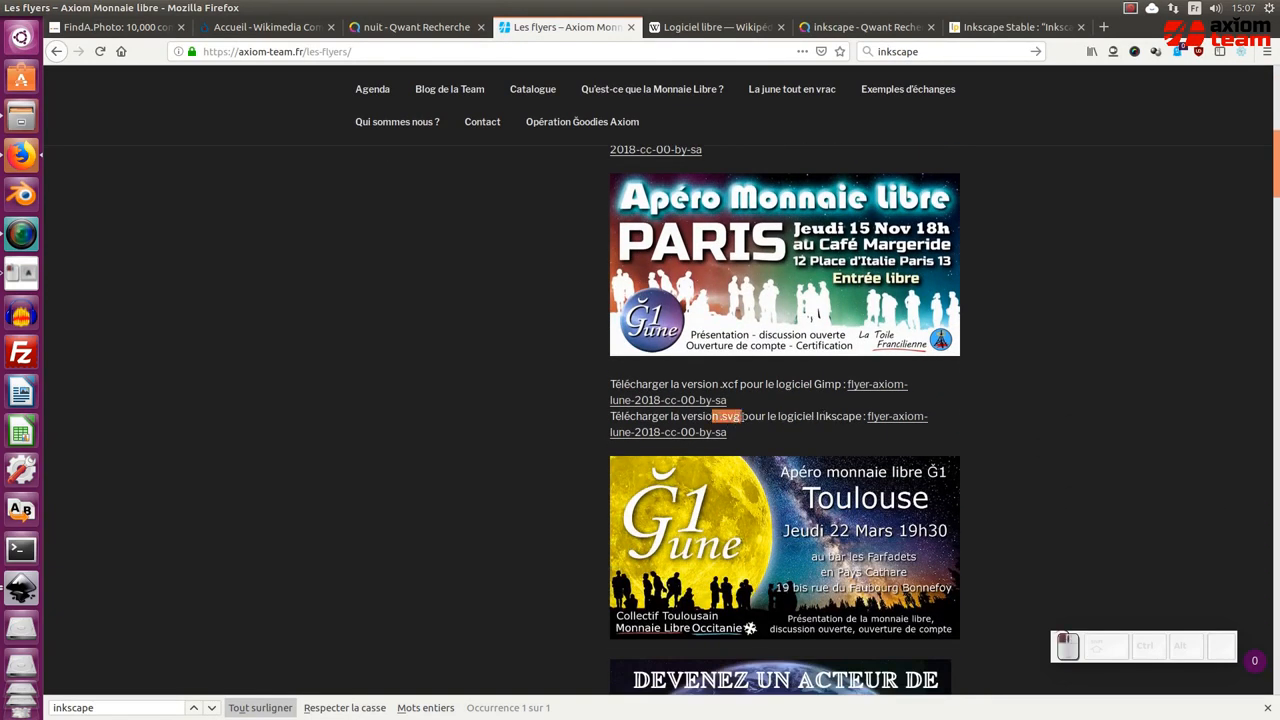
{"action": "left_click", "coordinate": [888, 418]}
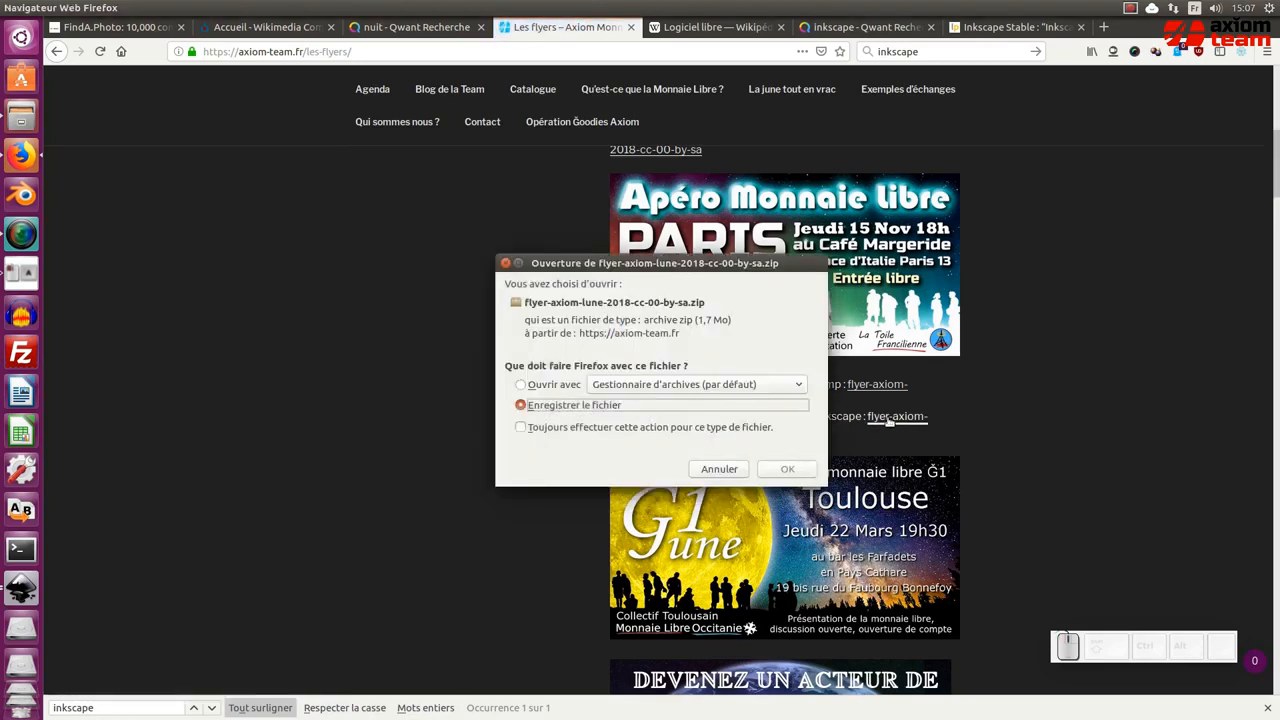
{"action": "left_click", "coordinate": [777, 470]}
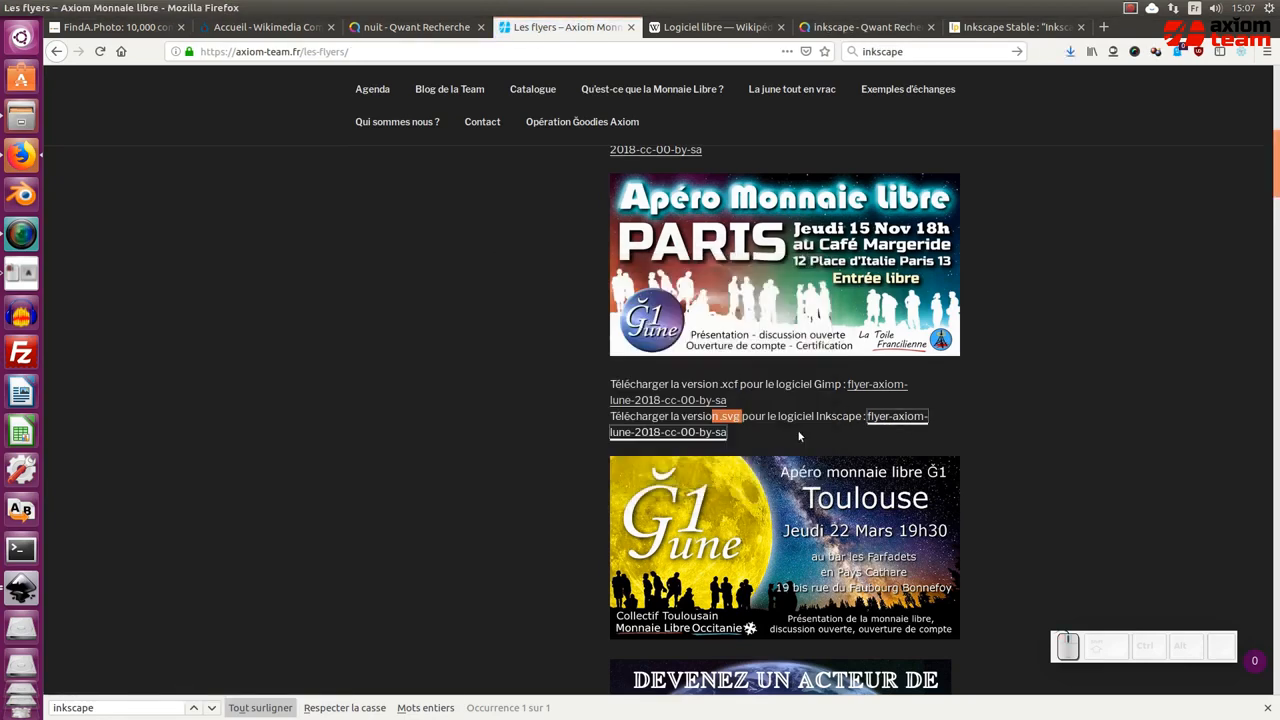
{"action": "left_click", "coordinate": [1071, 52]}
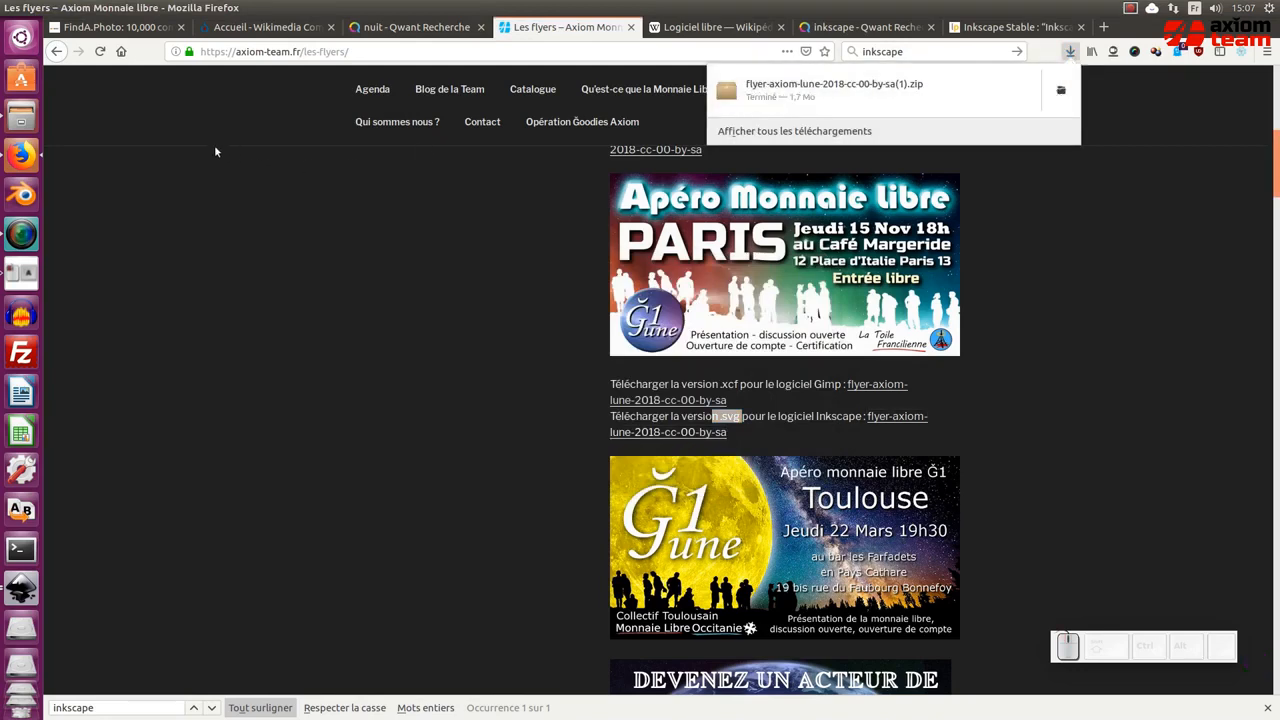
- Switch to the file manager, open flyer-axiom-lune-2018-cc-00-by-sa.zip from Téléchargements, and select its SVG file, widening the name column
{"action": "left_click", "coordinate": [22, 117]}
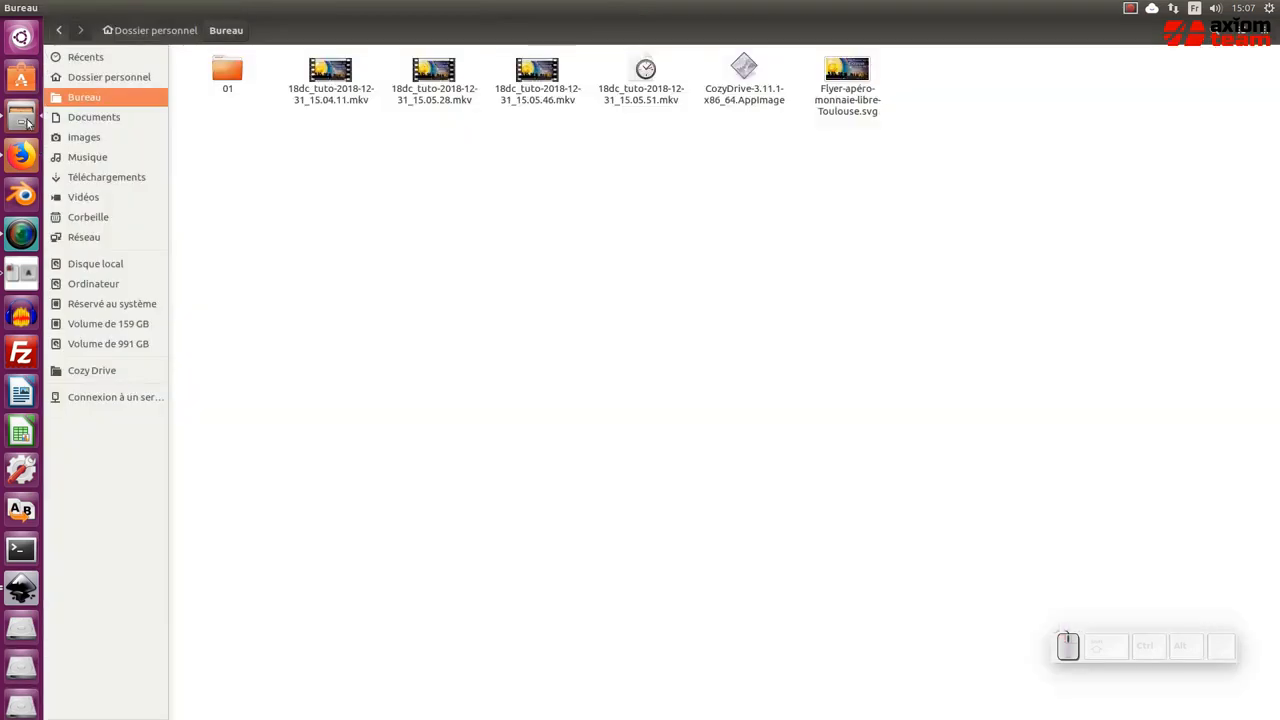
{"action": "left_click", "coordinate": [102, 180]}
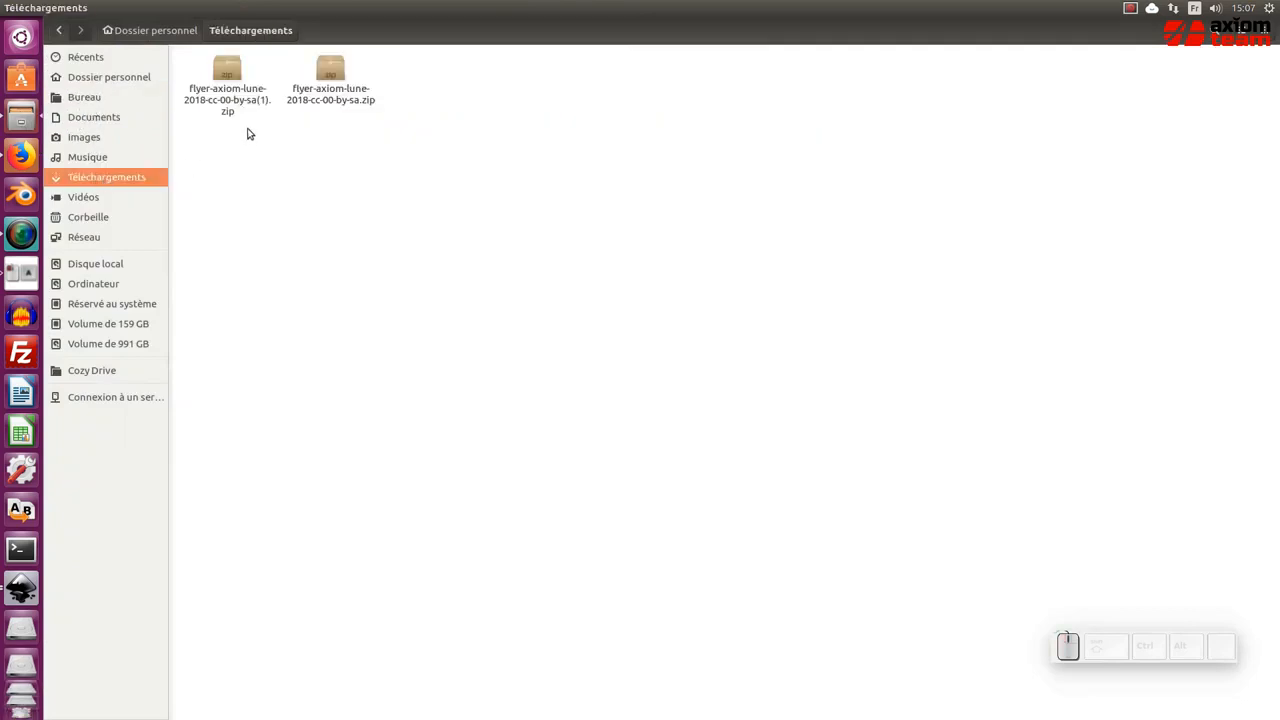
{"action": "left_click", "coordinate": [321, 104]}
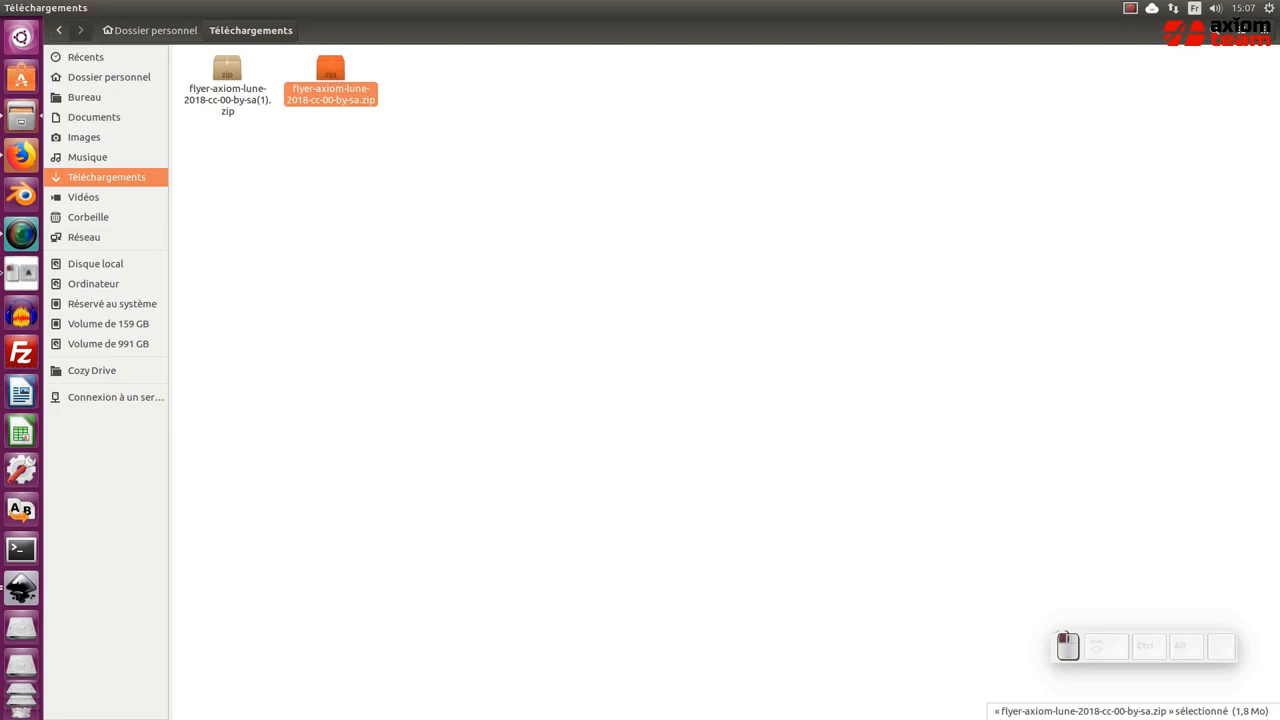
{"action": "double_click", "coordinate": [321, 100]}
{"action": "left_click", "coordinate": [580, 114]}
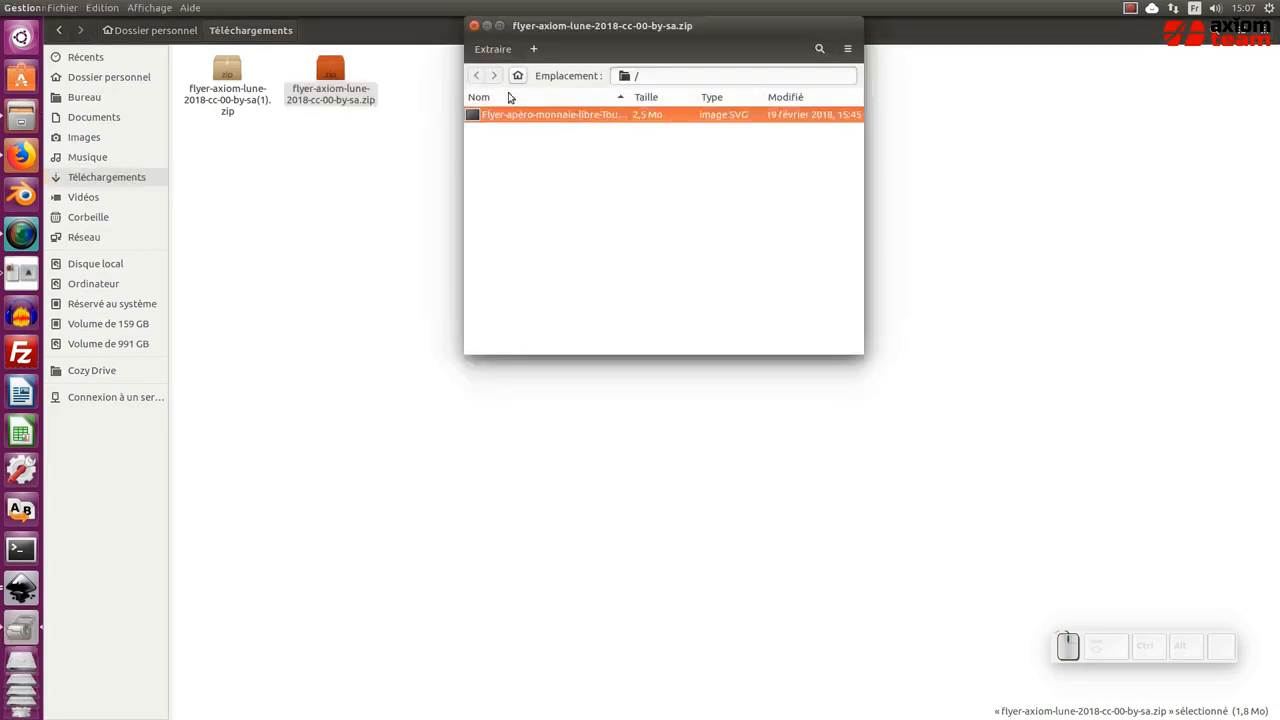
{"action": "left_click_drag", "start_coordinate": [629, 97], "coordinate": [808, 98]}
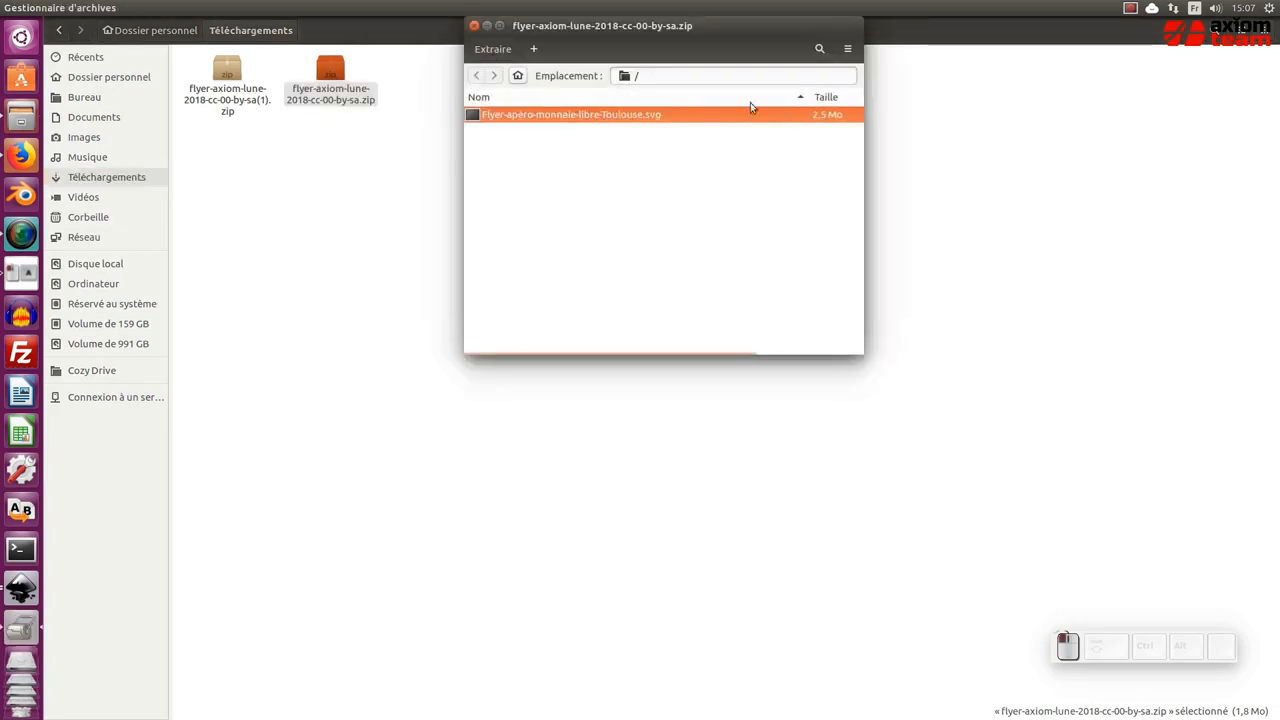
- Extract the selected Flyer-apéro-monnaie-libre-Toulouse.svg to the Bureau folder, replacing the existing file
{"action": "left_click", "coordinate": [495, 49]}
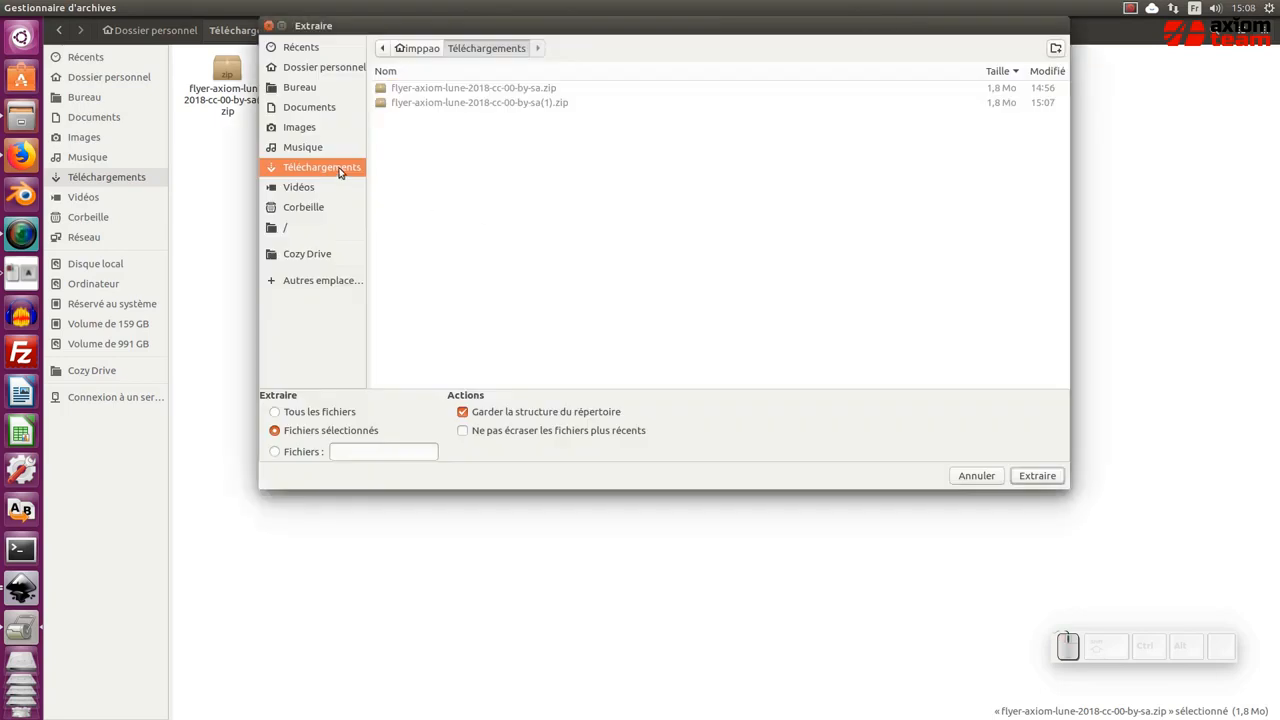
{"action": "left_click", "coordinate": [300, 88]}
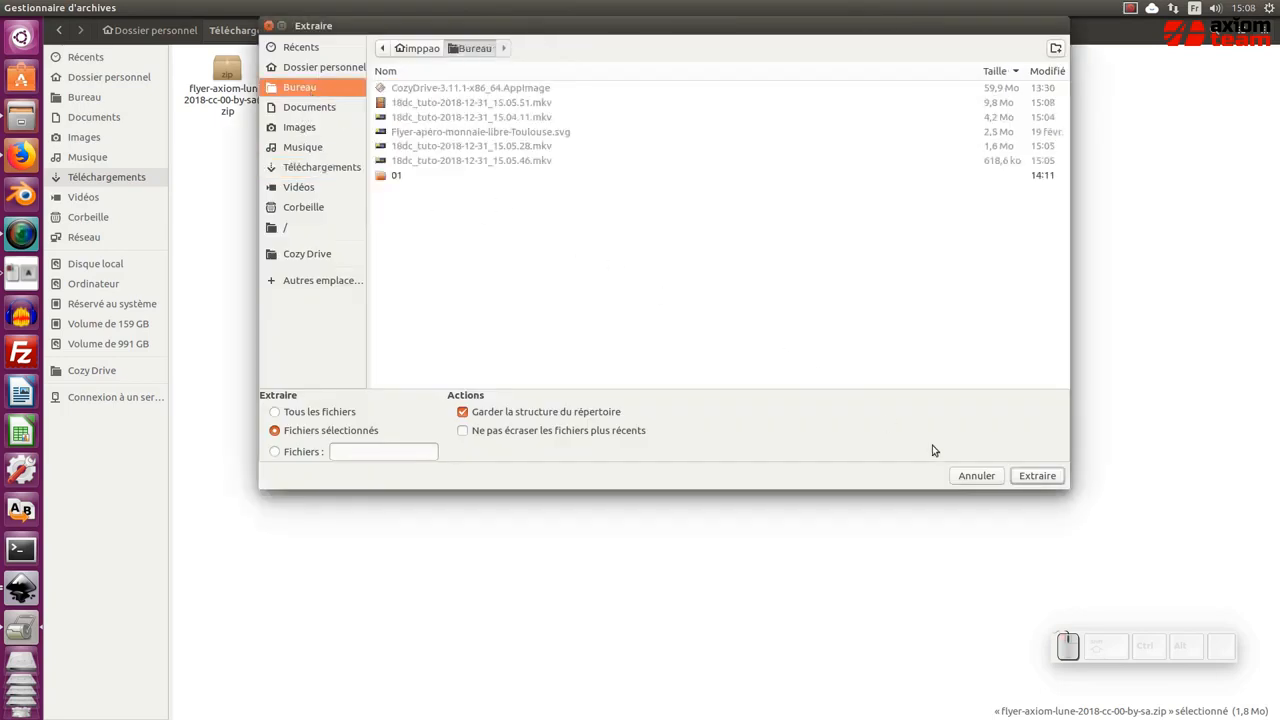
{"action": "left_click", "coordinate": [1036, 476]}
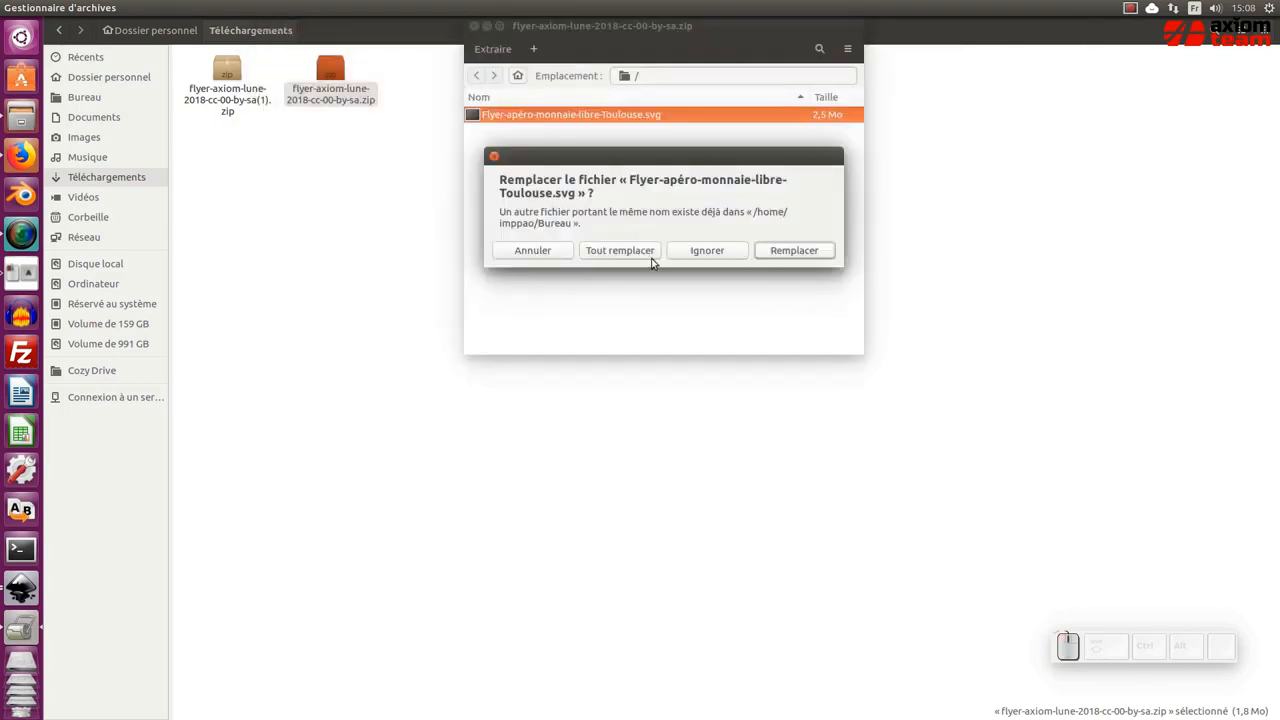
{"action": "left_click", "coordinate": [795, 251]}
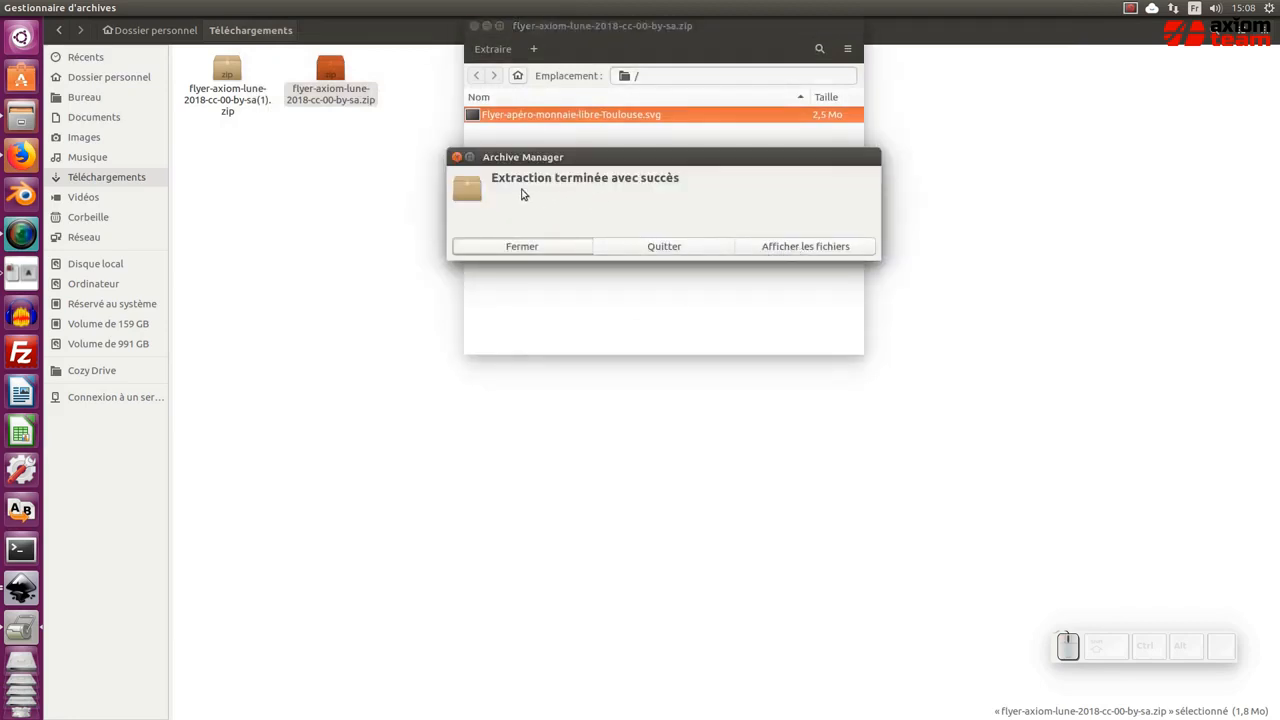
{"action": "left_click", "coordinate": [544, 252]}
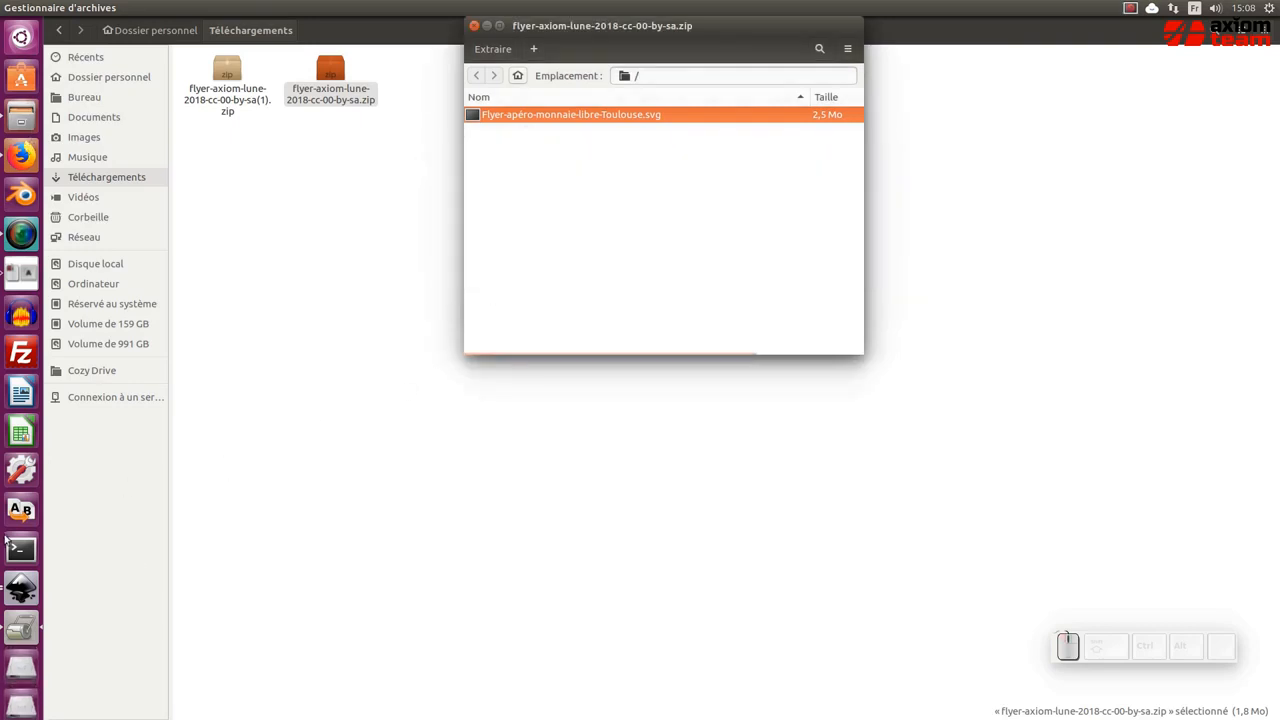
- Switch to Logiciels Ubuntu, search for inkscape, open the Inkscape page and launch the program
{"action": "left_click", "coordinate": [22, 79]}
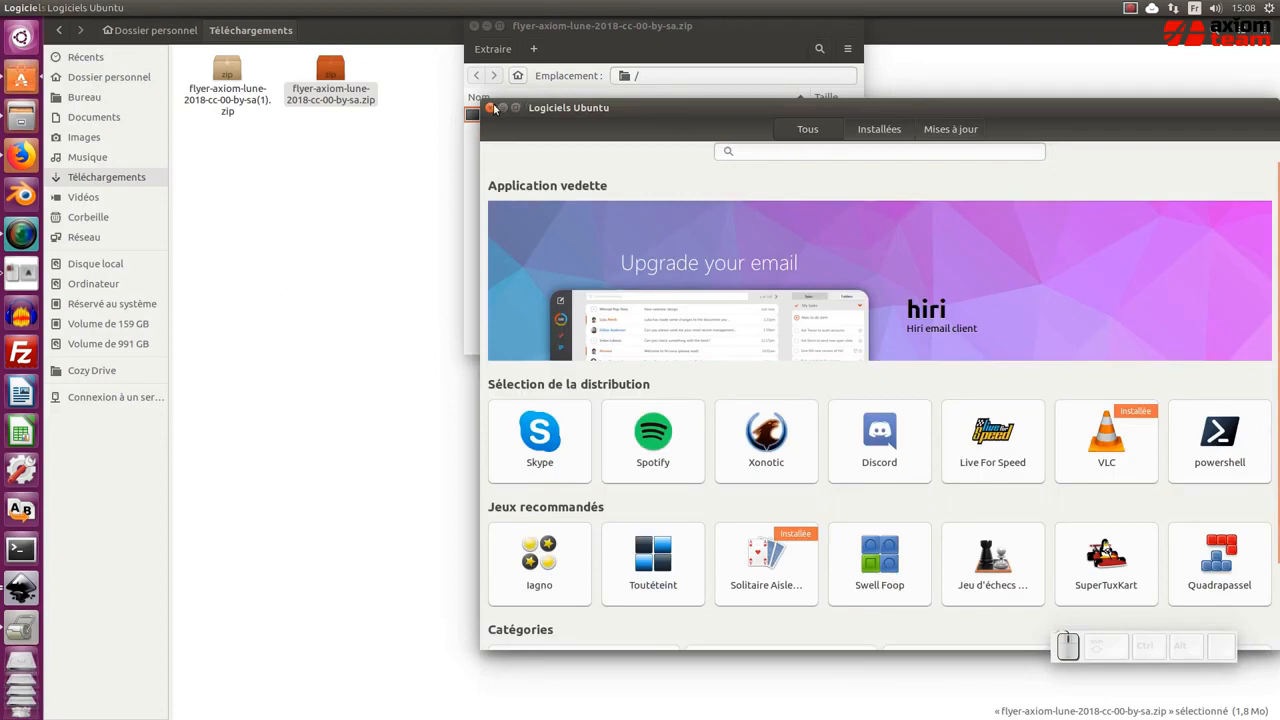
{"action": "left_click", "coordinate": [490, 107]}
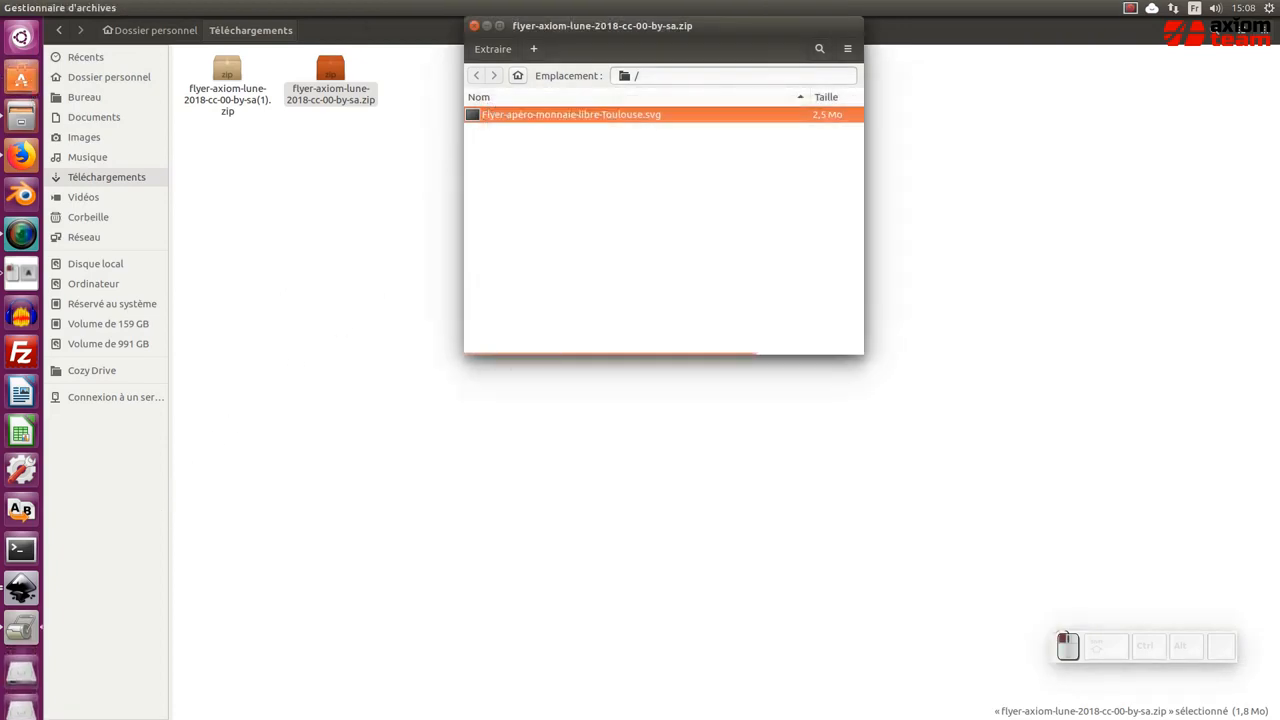
{"action": "left_click", "coordinate": [22, 79]}
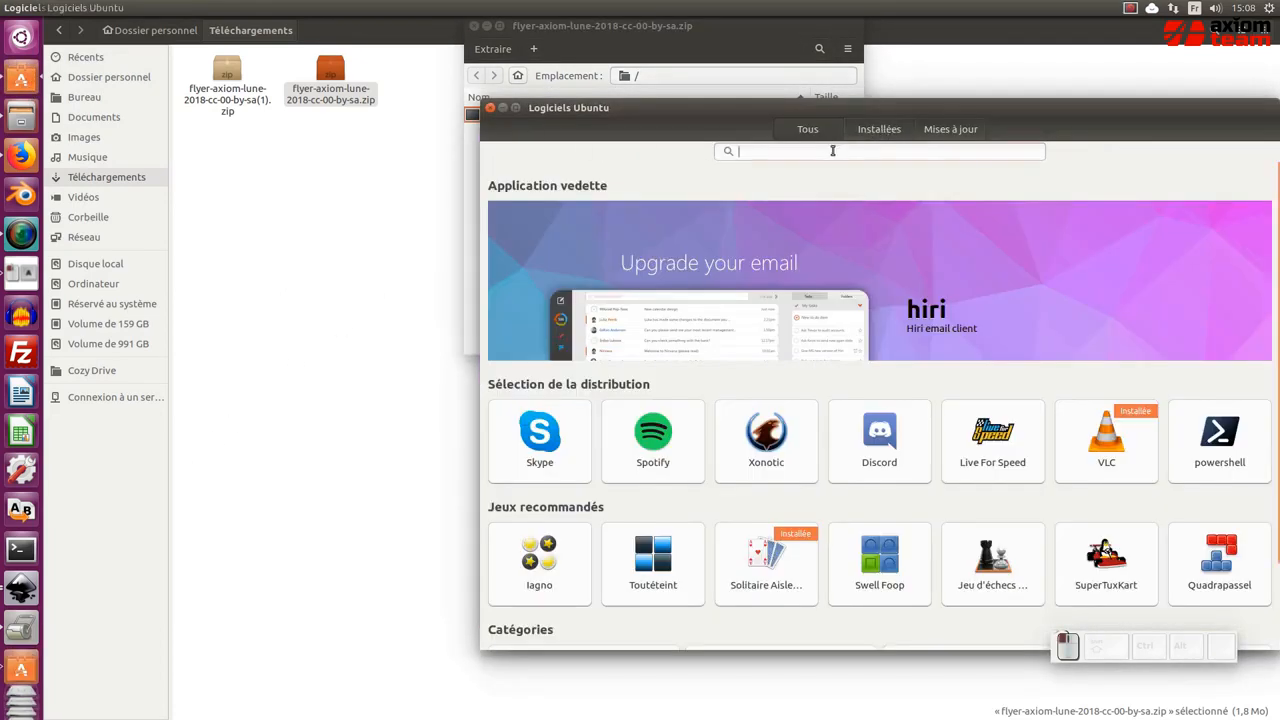
{"action": "type", "text": "inkscape"}
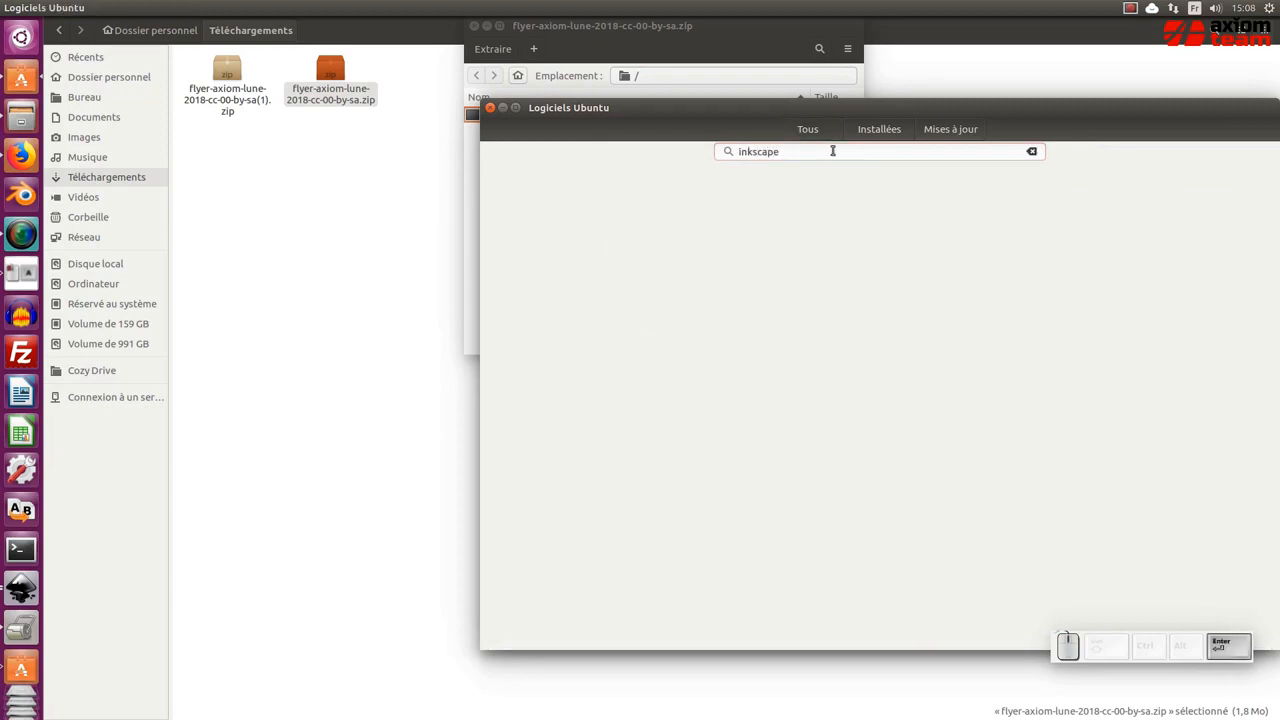
{"action": "left_click", "coordinate": [674, 199]}
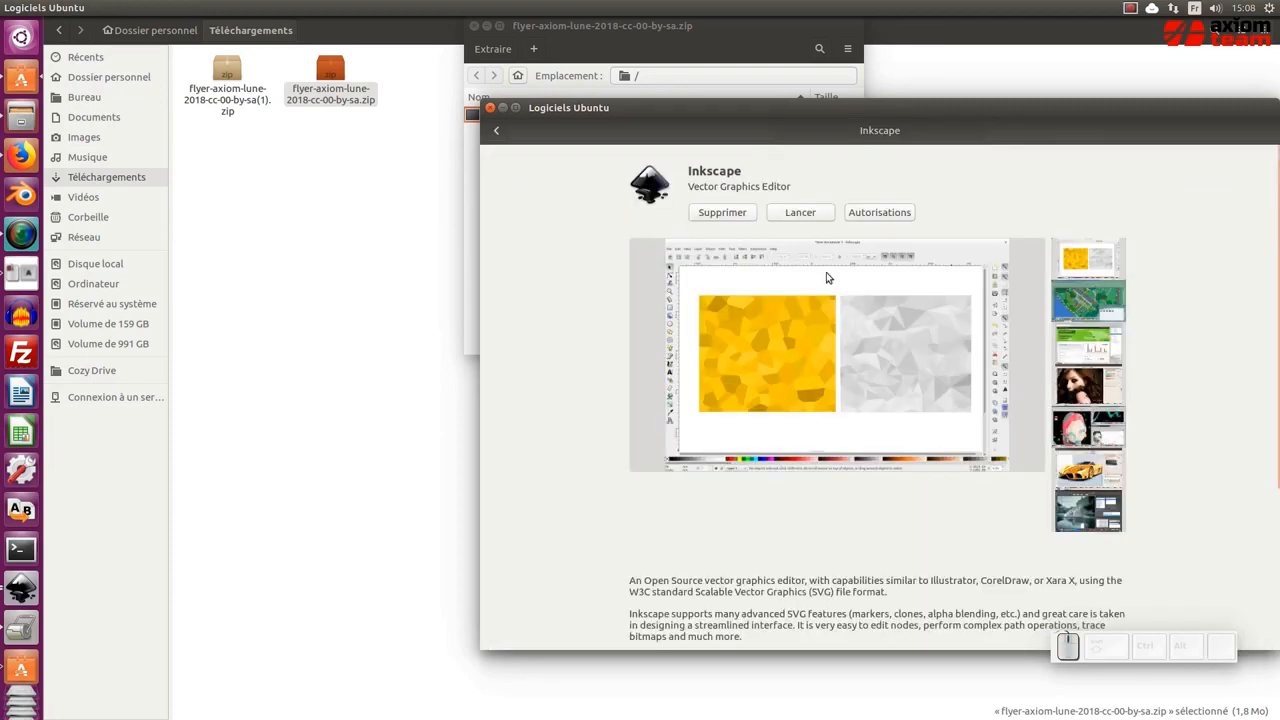
{"action": "left_click", "coordinate": [810, 218]}
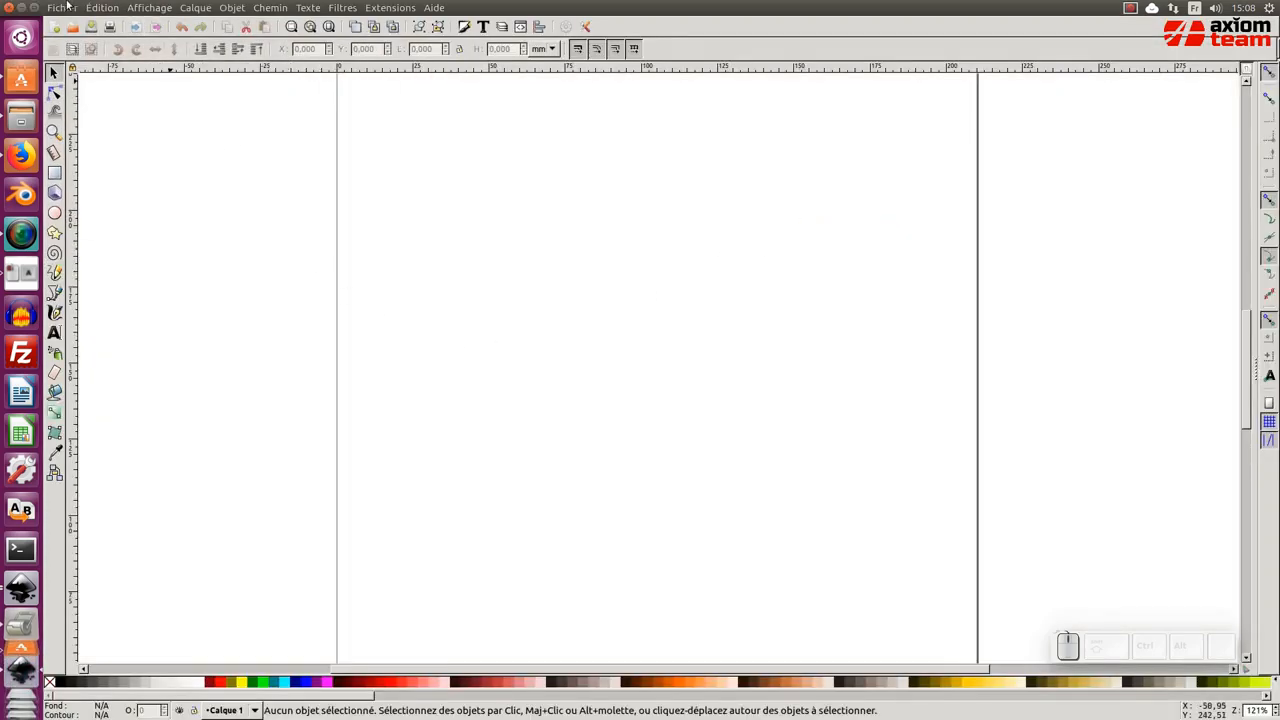
- Open Flyer-apéro-monnaie-libre-Toulouse.svg from the Desktop folder
{"action": "left_click", "coordinate": [61, 10]}
{"action": "left_click", "coordinate": [72, 54]}
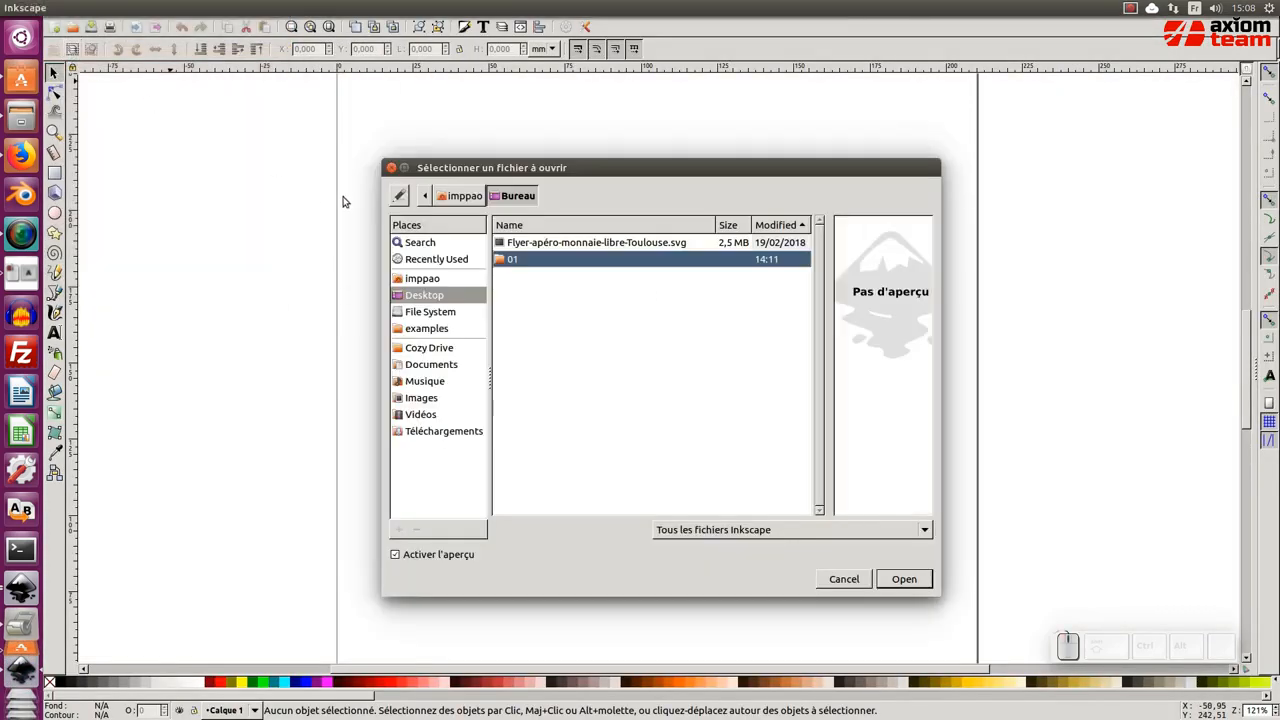
{"action": "left_click", "coordinate": [428, 296]}
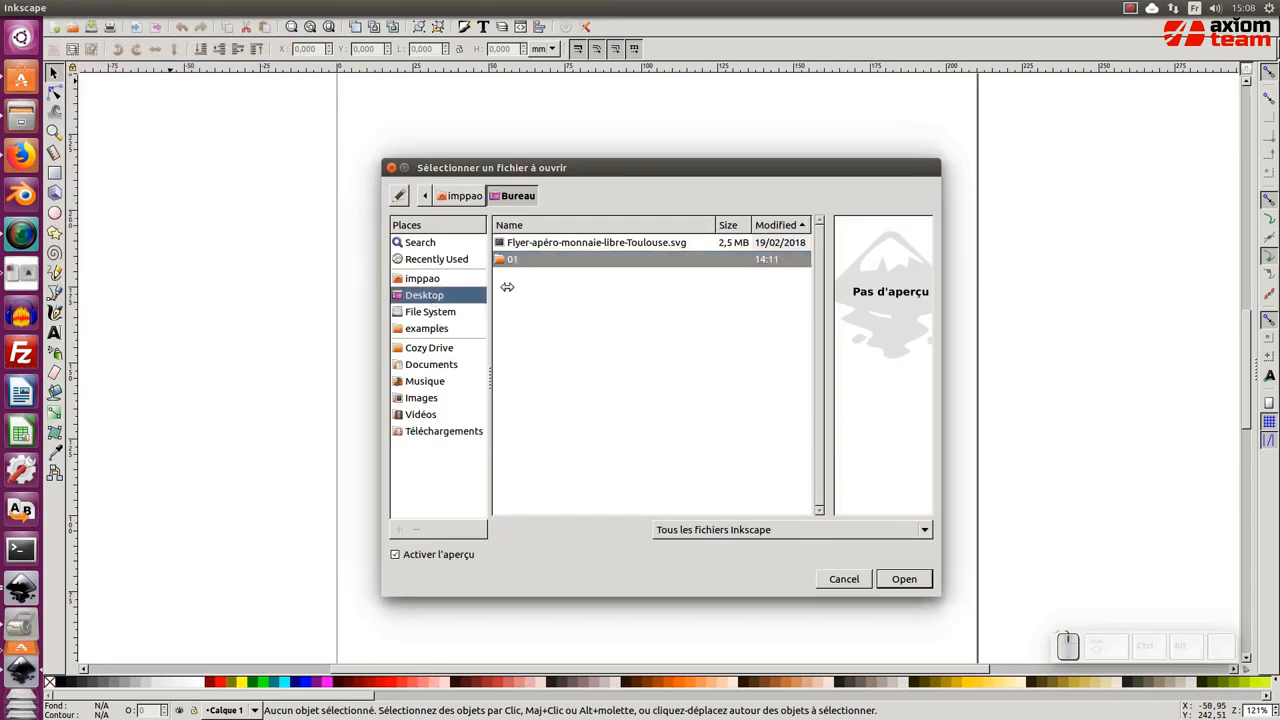
{"action": "left_click", "coordinate": [546, 245]}
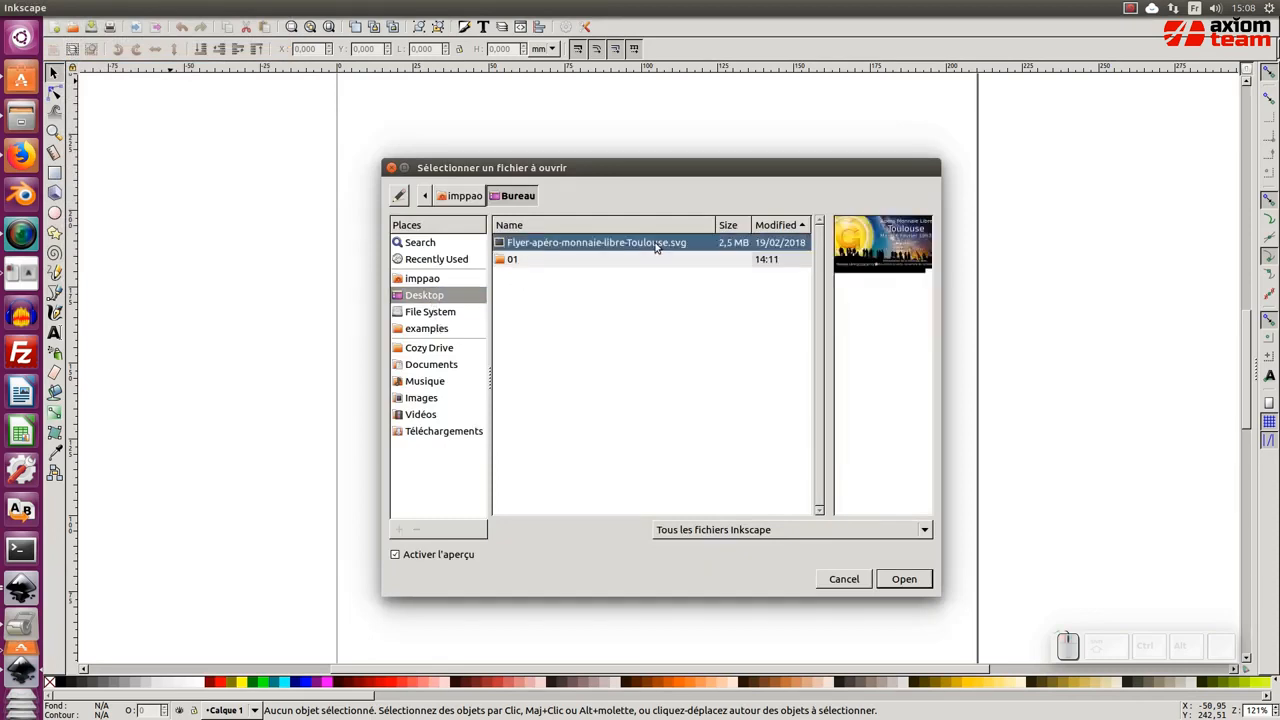
{"action": "left_click", "coordinate": [914, 584]}
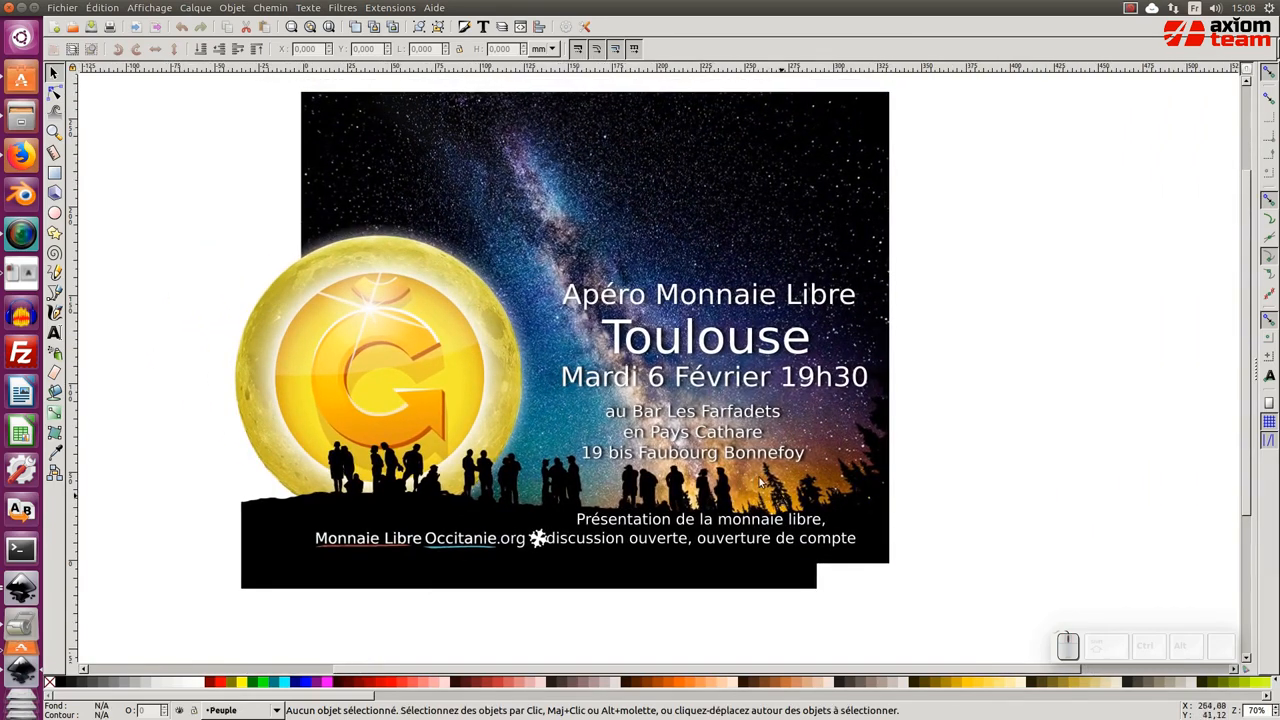
- Try selecting the flyer's text, starry background, moon and crowd silhouettes to see which objects get picked, and clear the selection
{"action": "left_click", "coordinate": [705, 308]}
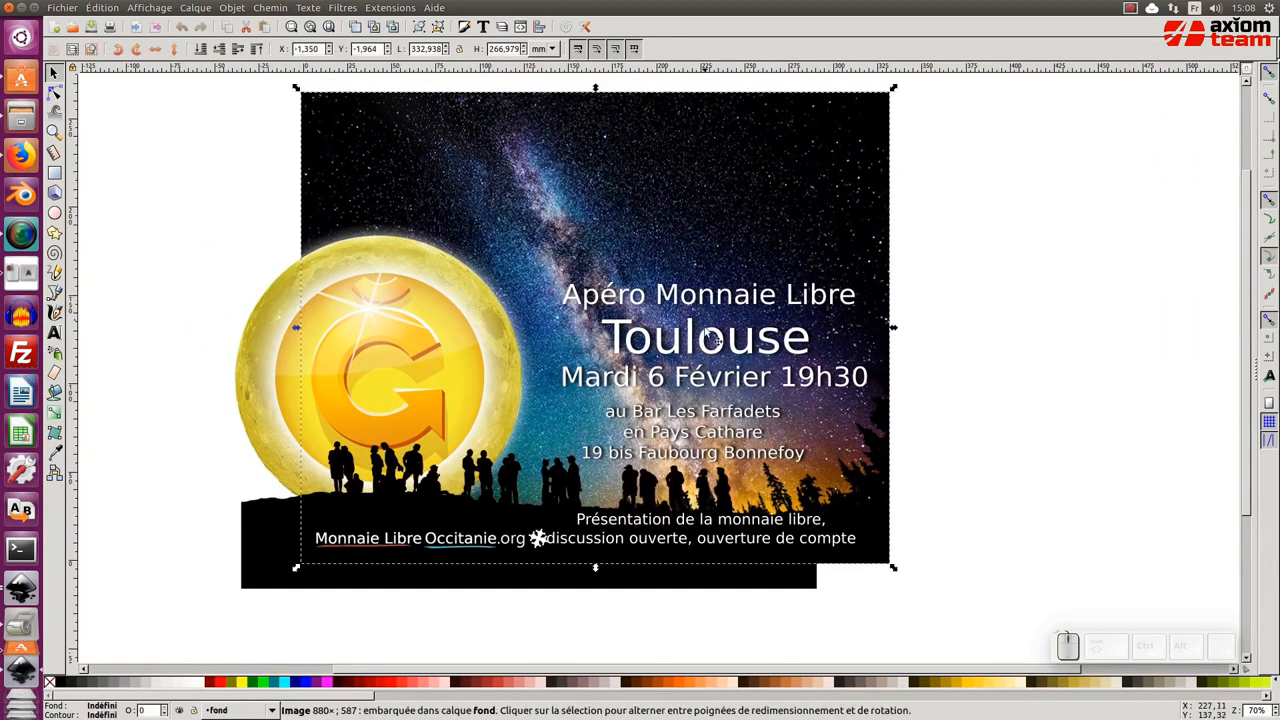
{"action": "left_click", "coordinate": [716, 352]}
{"action": "left_click", "coordinate": [776, 232]}
{"action": "left_click", "coordinate": [380, 380]}
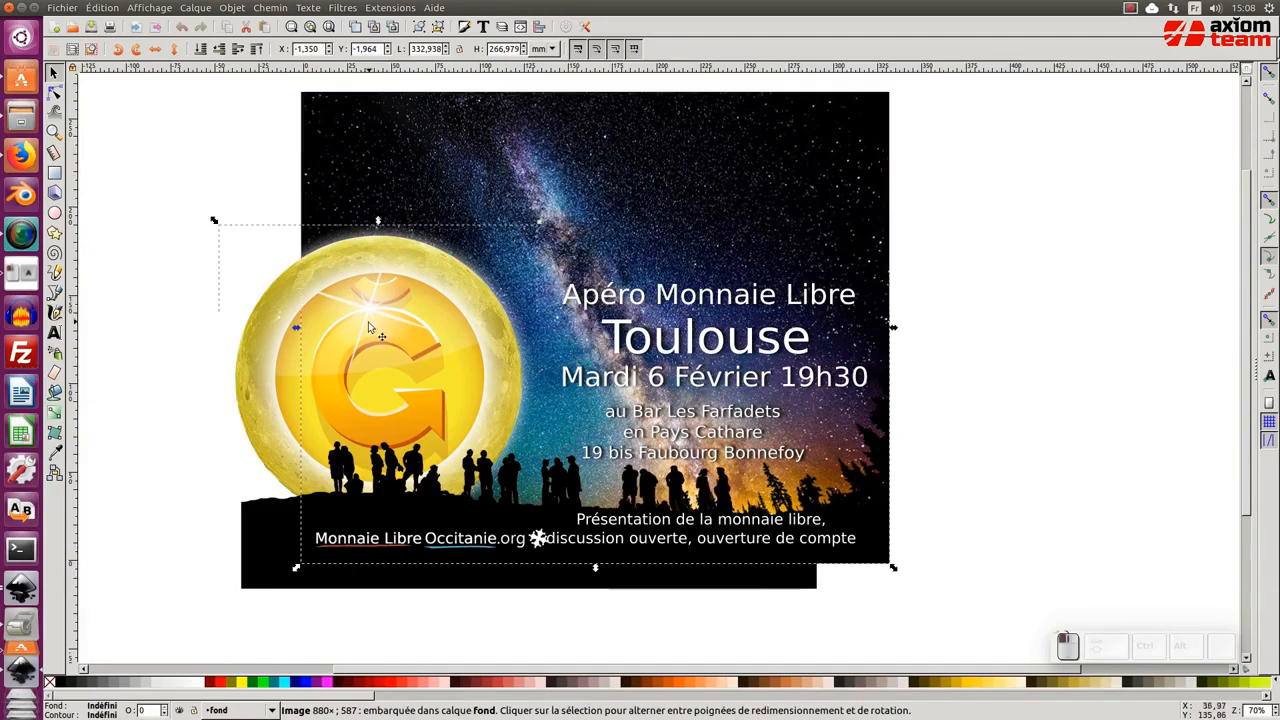
{"action": "left_click", "coordinate": [287, 566]}
{"action": "left_click", "coordinate": [131, 300]}
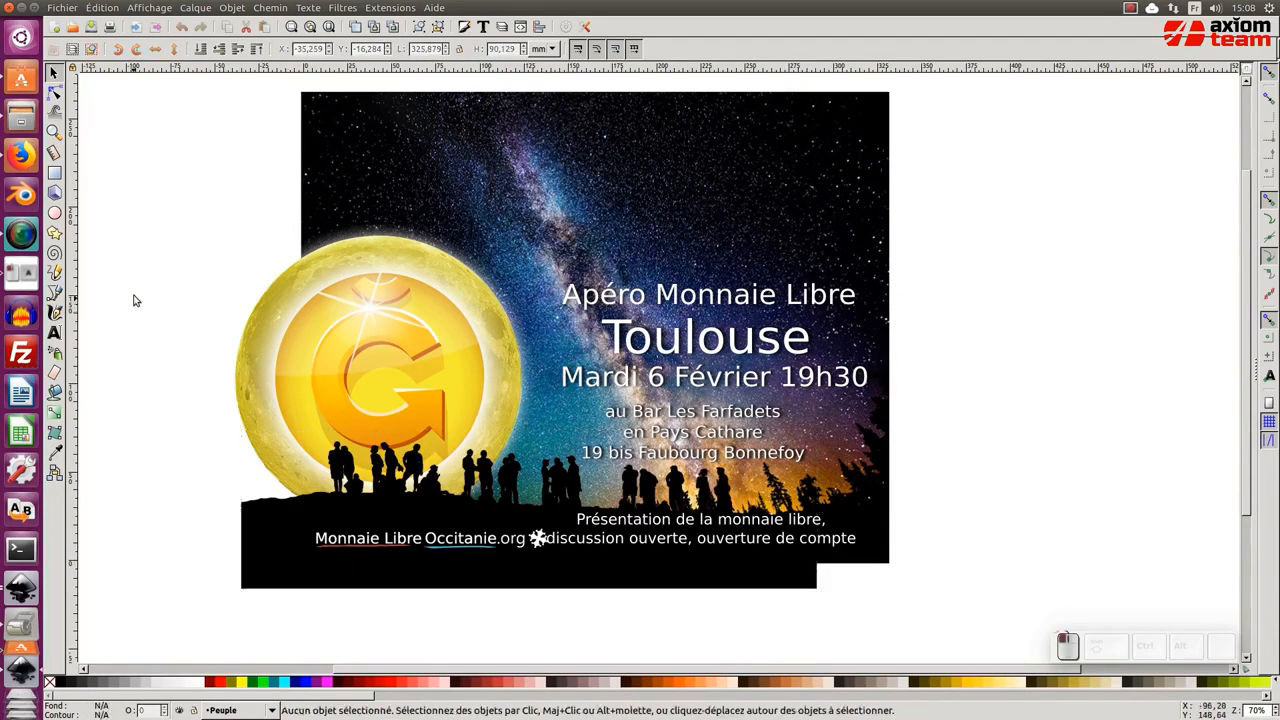
- Show the Layers dialog with an enlarged layer list, and lock the fond, Peuple and Logo Collectif layers
{"action": "left_click", "coordinate": [196, 10]}
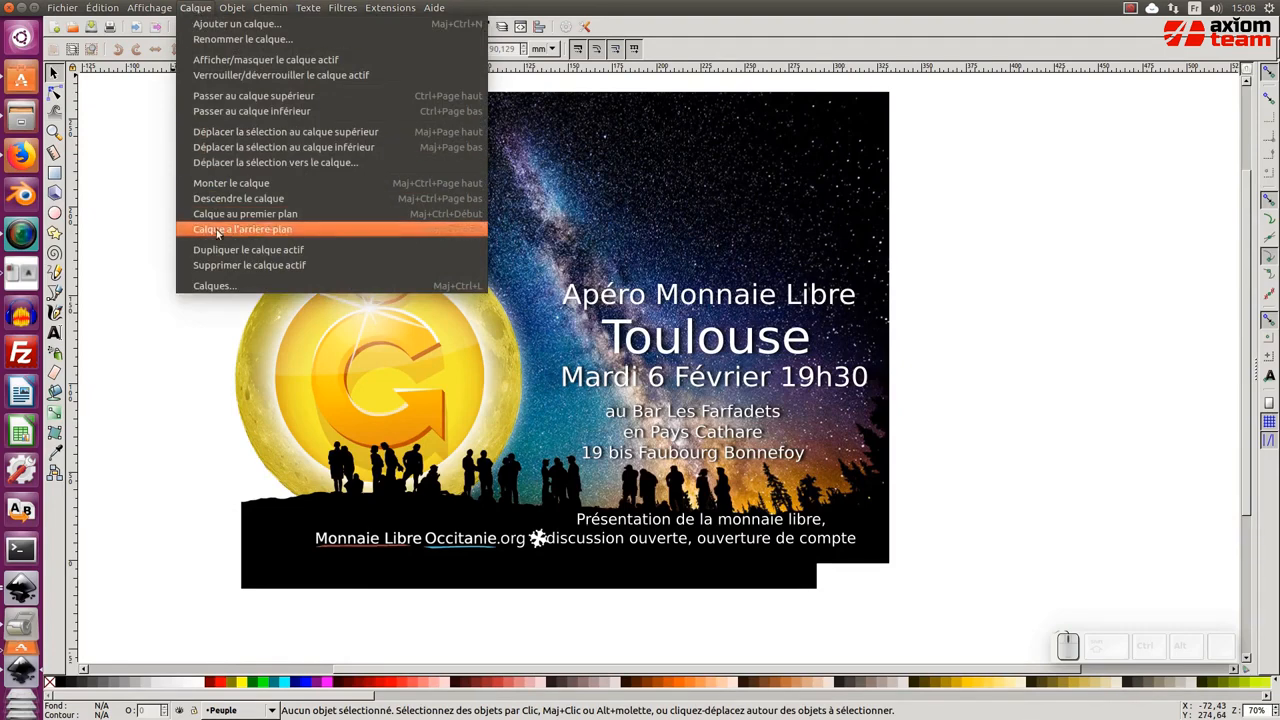
{"action": "left_click", "coordinate": [215, 285]}
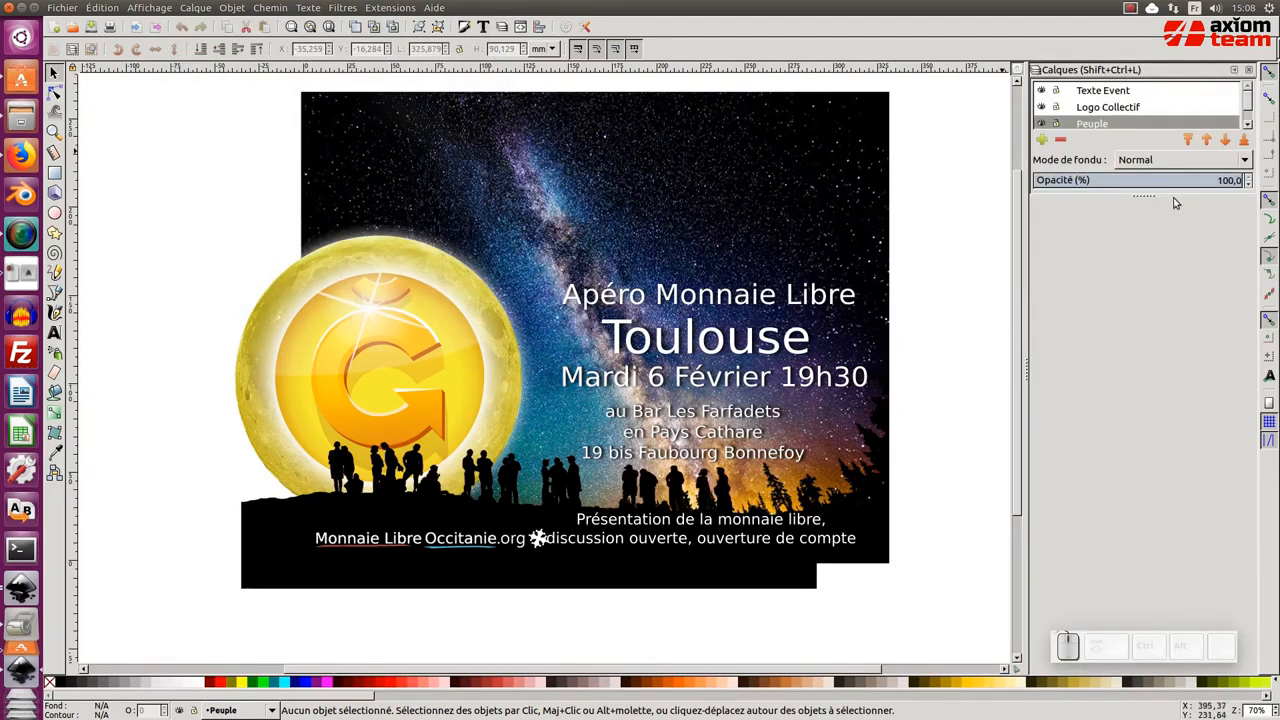
{"action": "left_click_drag", "start_coordinate": [1148, 196], "coordinate": [1146, 520]}
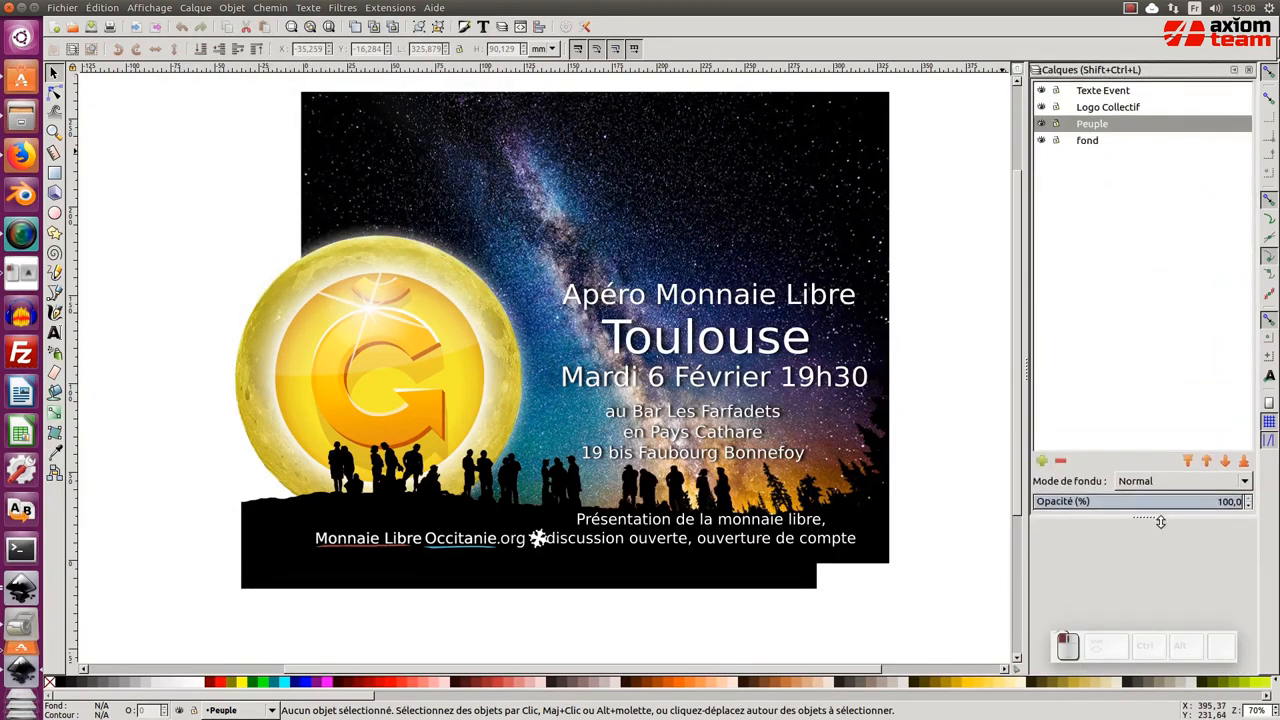
{"action": "left_click", "coordinate": [1057, 142]}
{"action": "left_click", "coordinate": [1056, 124]}
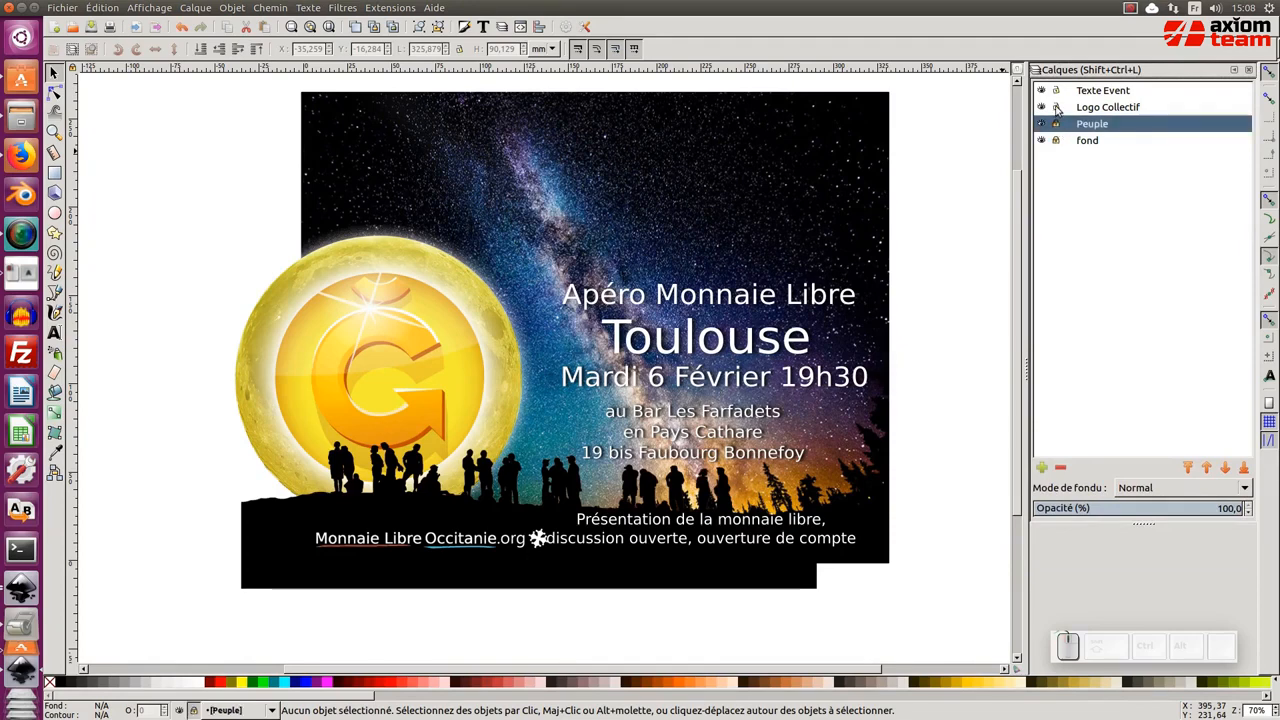
{"action": "left_click", "coordinate": [1056, 107]}
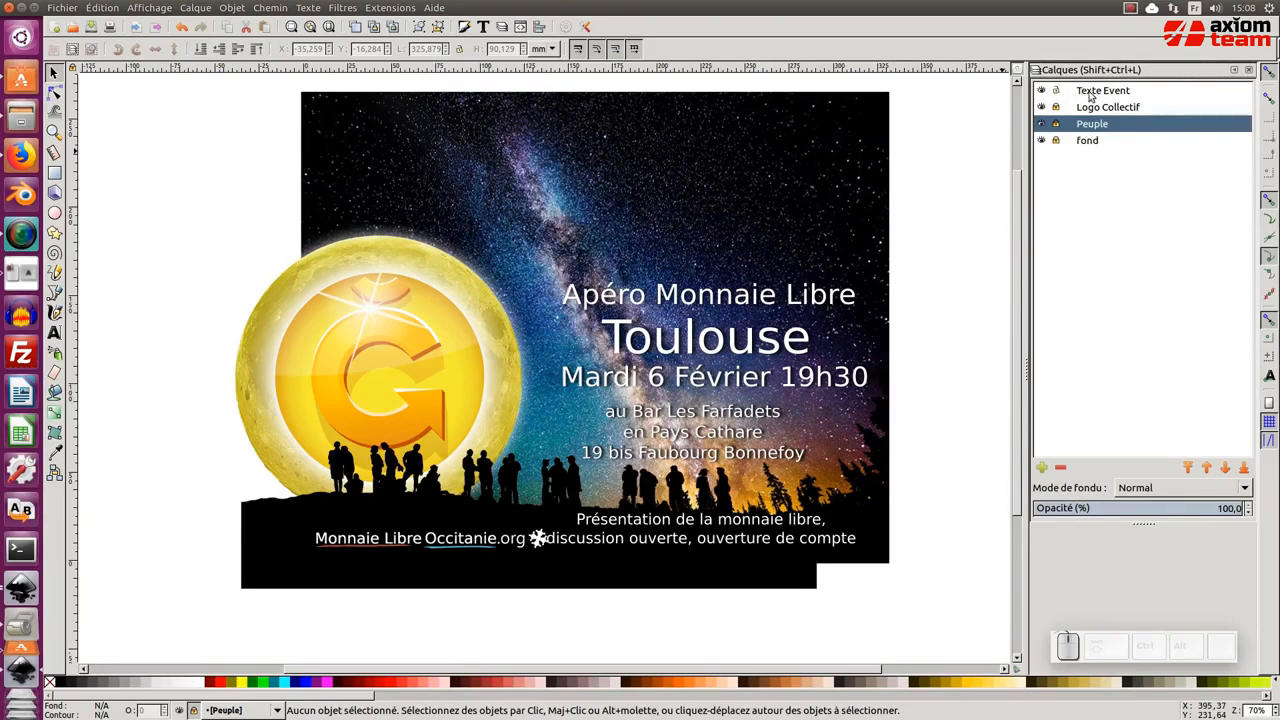
- Make Texte Event the active layer, and hide and show it again to identify its contents
{"action": "left_click", "coordinate": [1080, 92]}
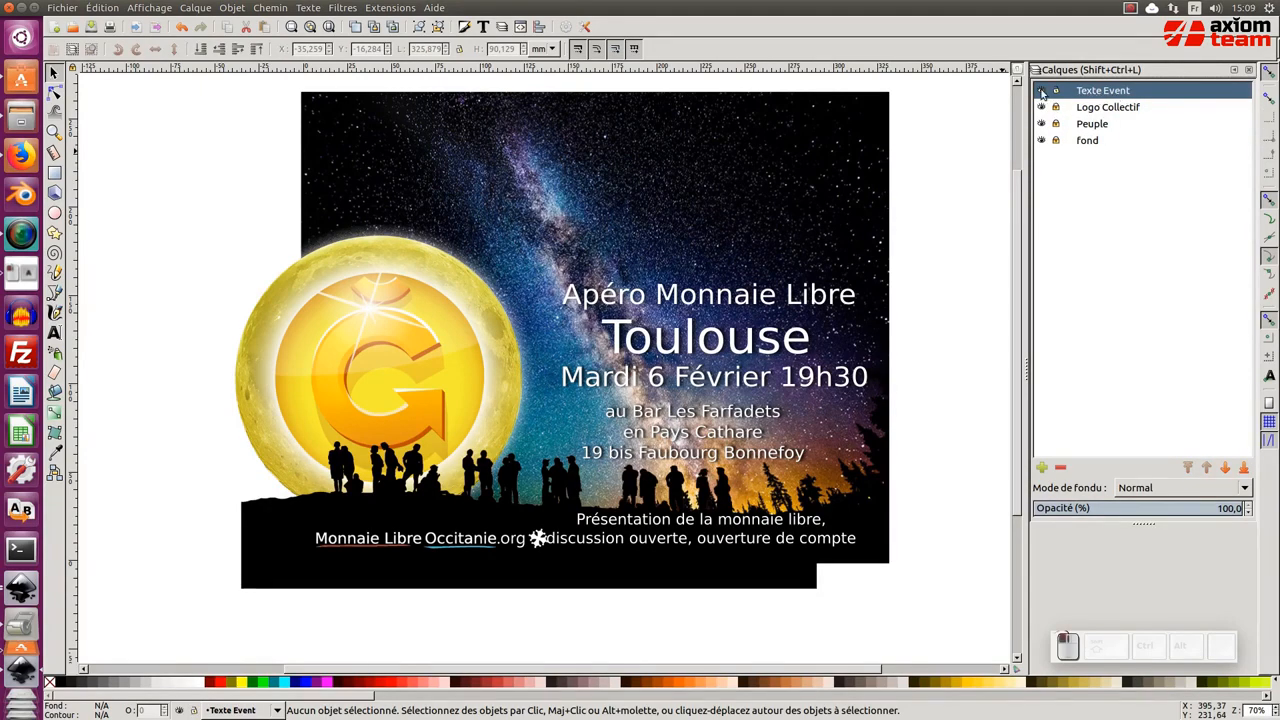
{"action": "left_click", "coordinate": [1041, 91]}
{"action": "left_click", "coordinate": [1041, 91]}
- Select the "Présentation de la monnaie libre" text and check its font with the Text tool, returning to the Selection tool
{"action": "scroll", "coordinate": [747, 260], "scroll_direction": "up", "scroll_amount": 1}
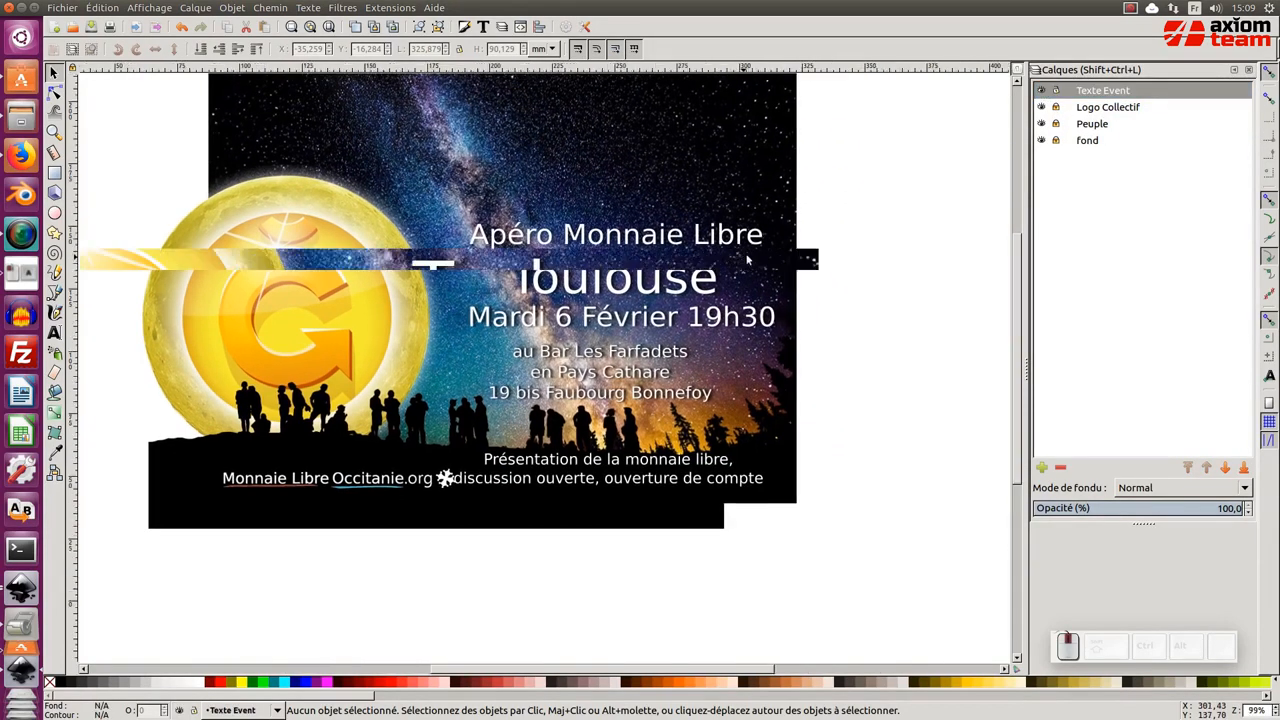
{"action": "scroll", "coordinate": [749, 265], "scroll_direction": "up", "scroll_amount": 1}
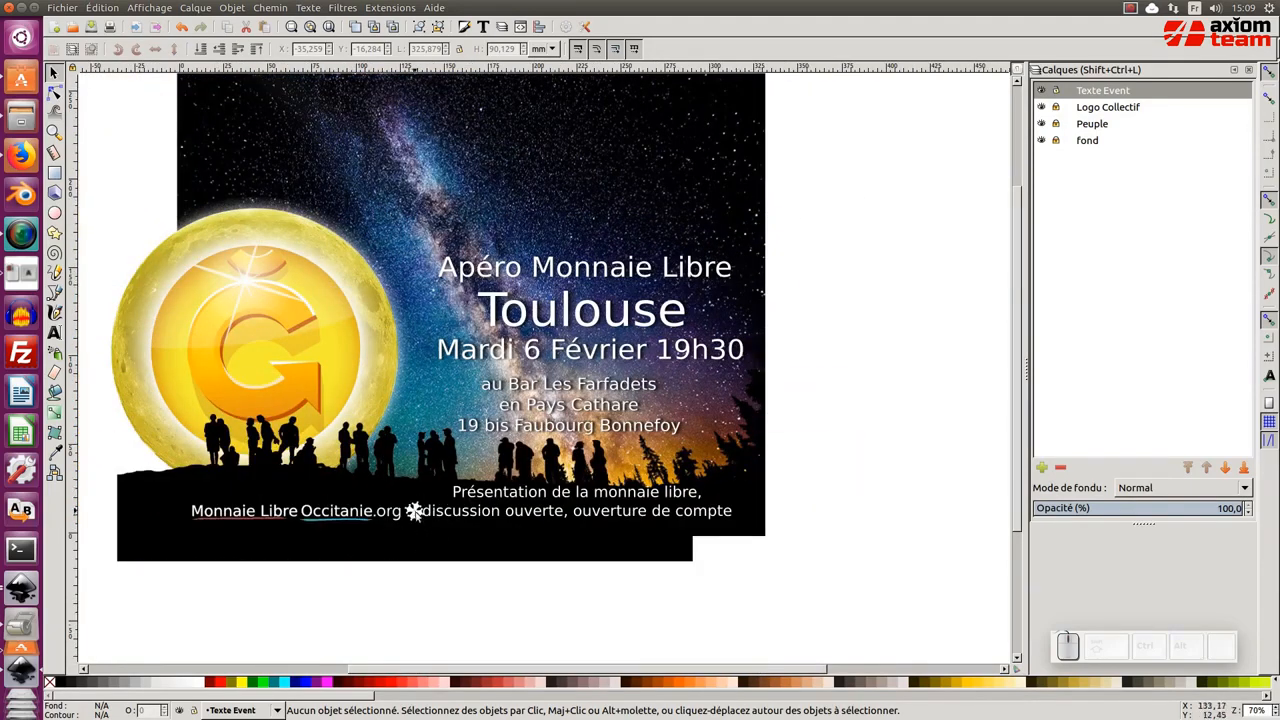
{"action": "left_click", "coordinate": [437, 518]}
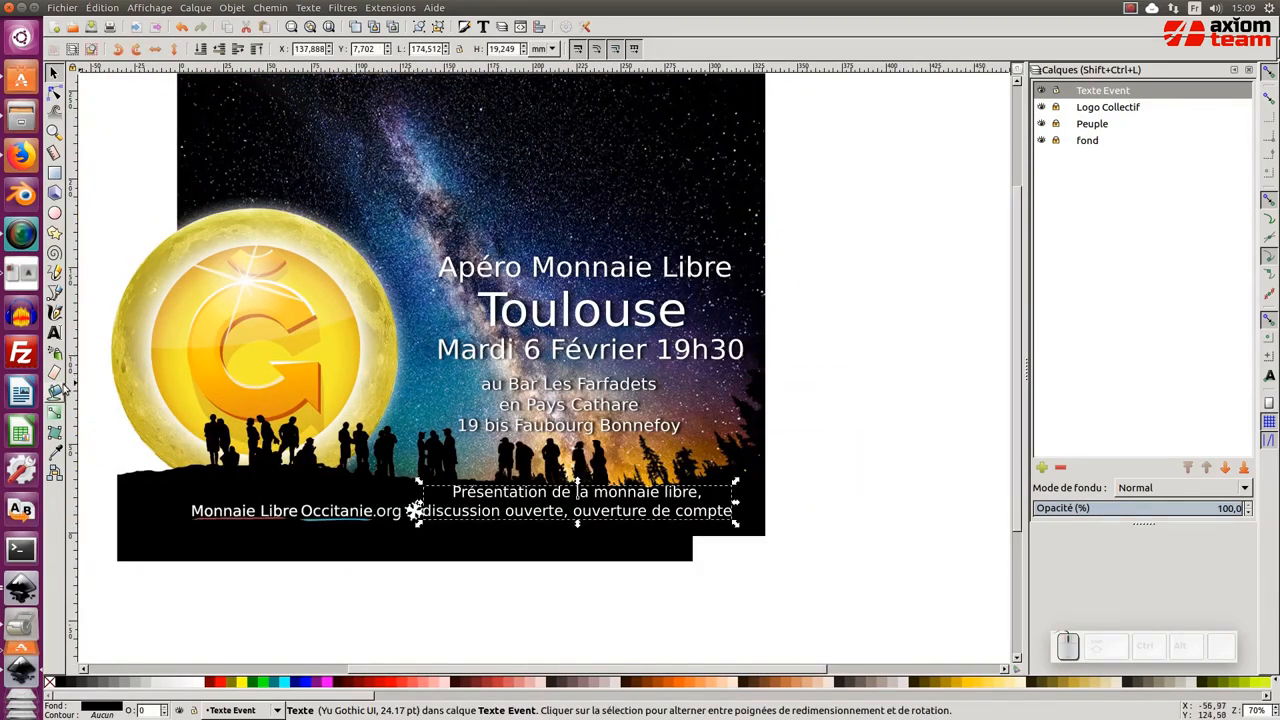
{"action": "left_click", "coordinate": [54, 332]}
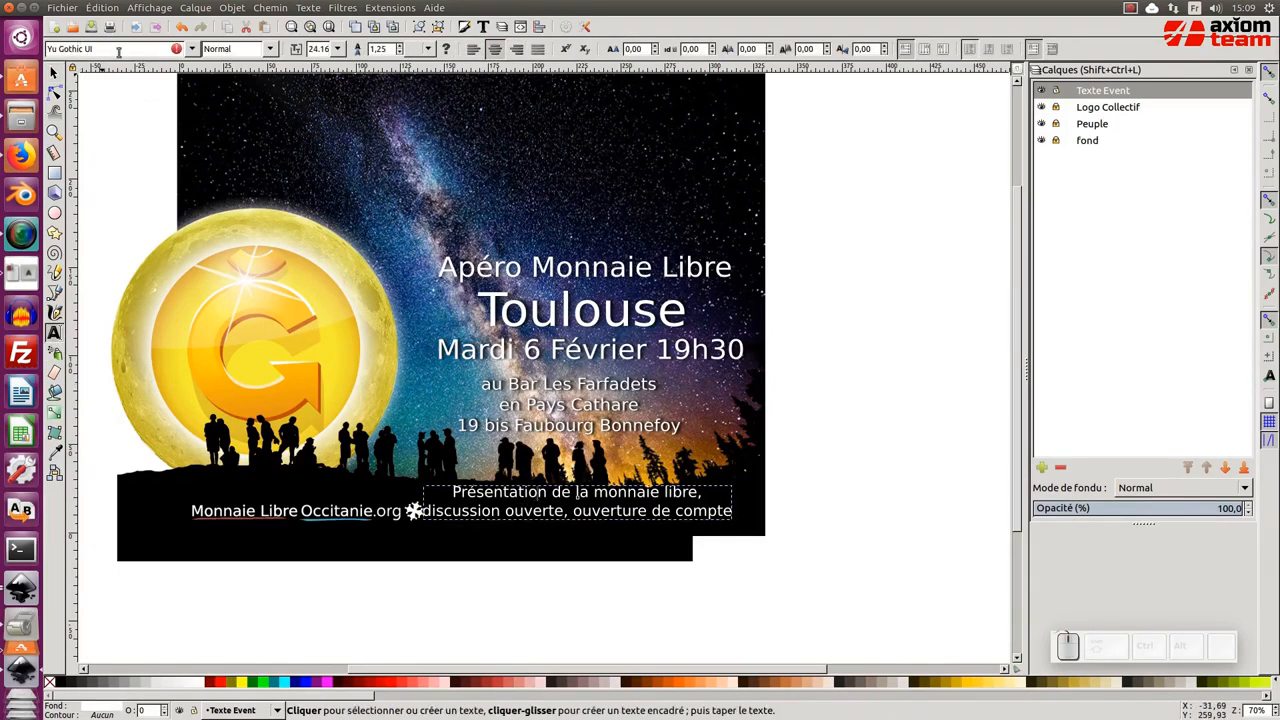
{"action": "left_click", "coordinate": [54, 73]}
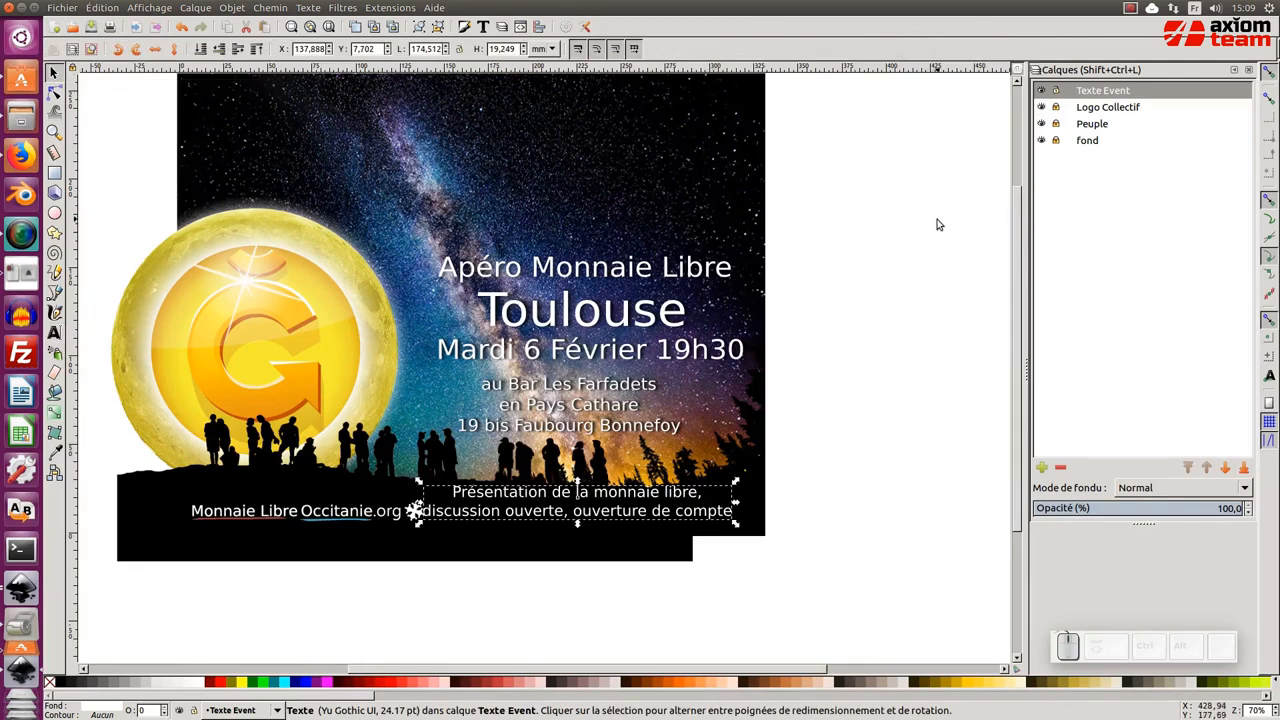
- Select all five text objects on the Texte Event layer and set their font to Nimbus Sans L
{"action": "left_click_drag", "start_coordinate": [907, 351], "coordinate": [353, 587]}
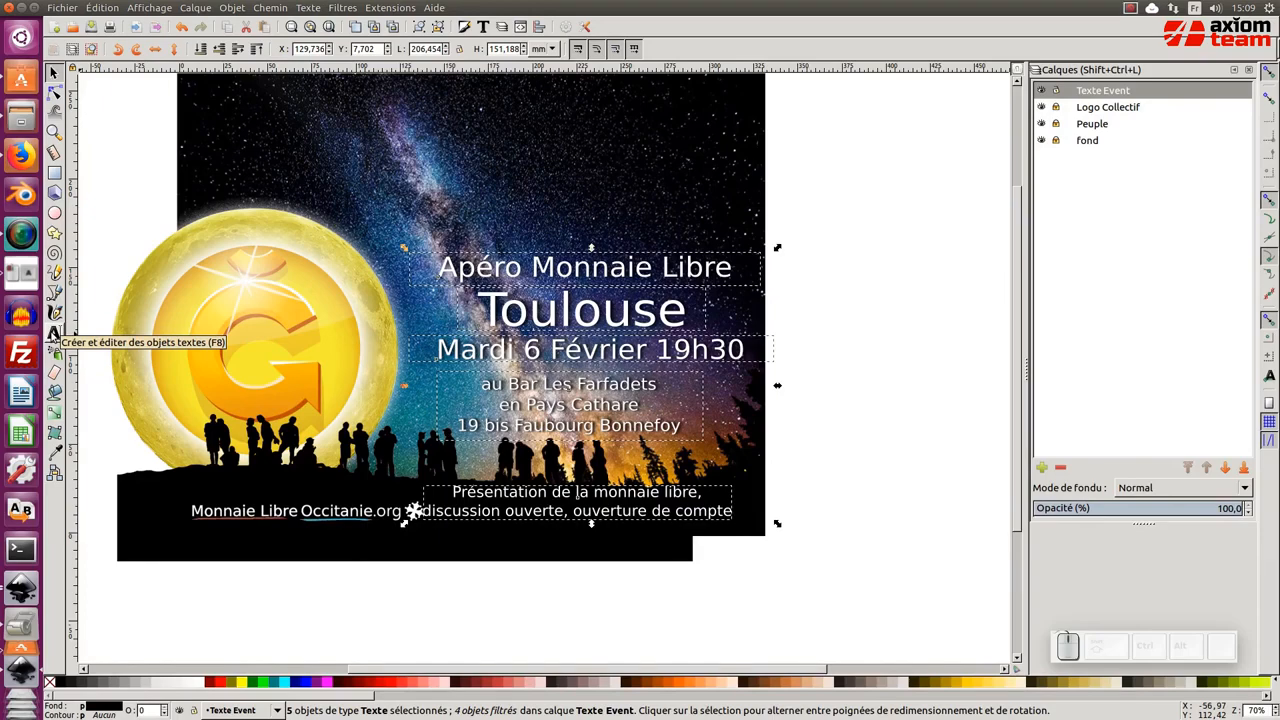
{"action": "left_click", "coordinate": [70, 335]}
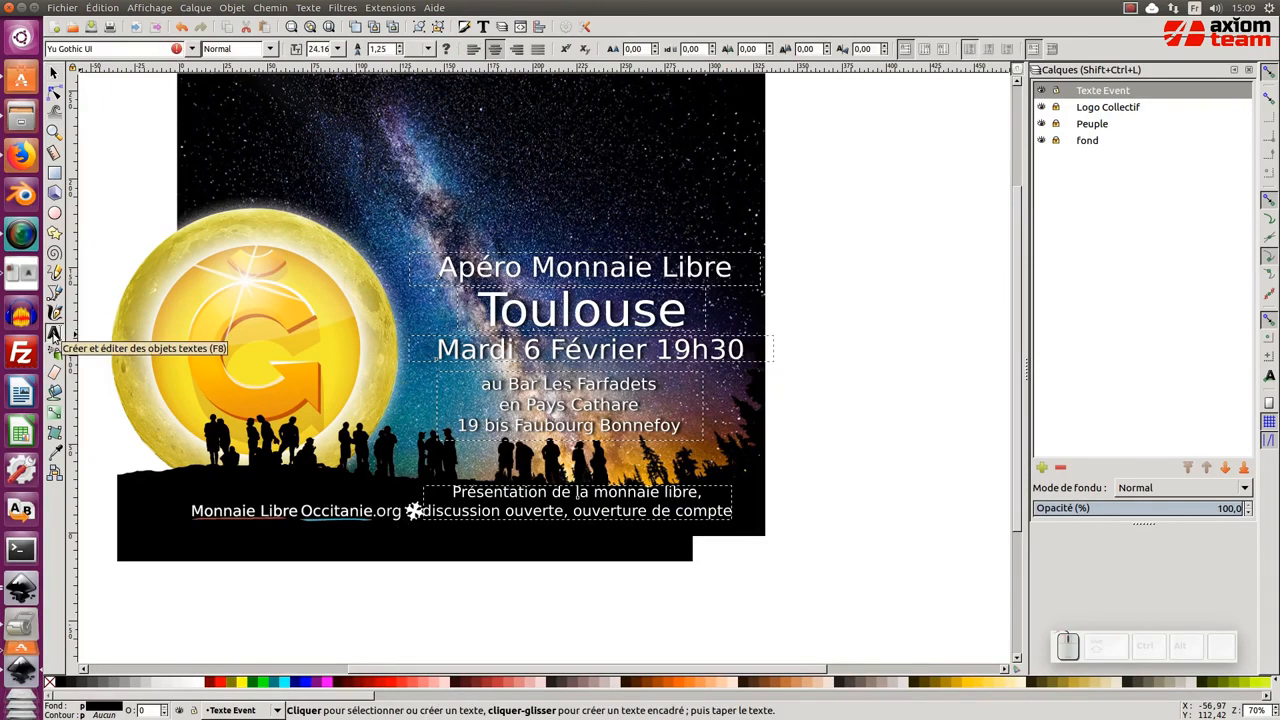
{"action": "left_click", "coordinate": [191, 49]}
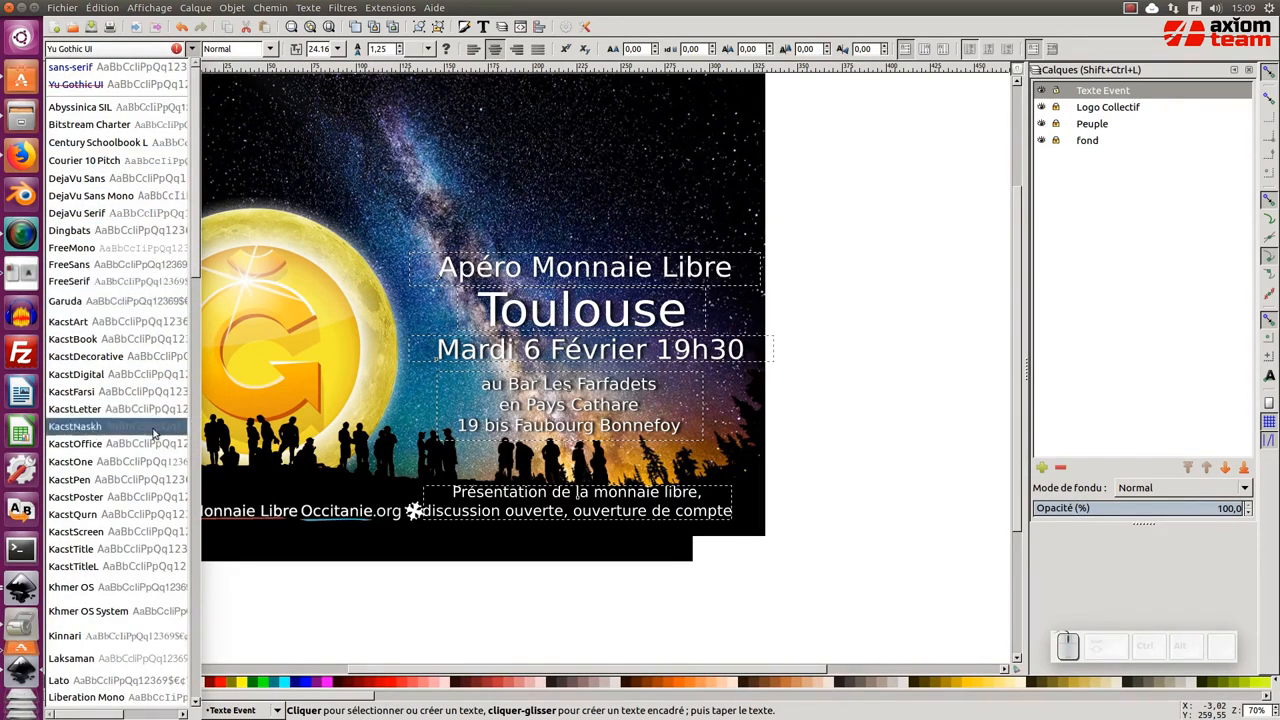
{"action": "scroll", "coordinate": [141, 549], "scroll_direction": "down", "scroll_amount": 4}
{"action": "scroll", "coordinate": [141, 549], "scroll_direction": "down", "scroll_amount": 2}
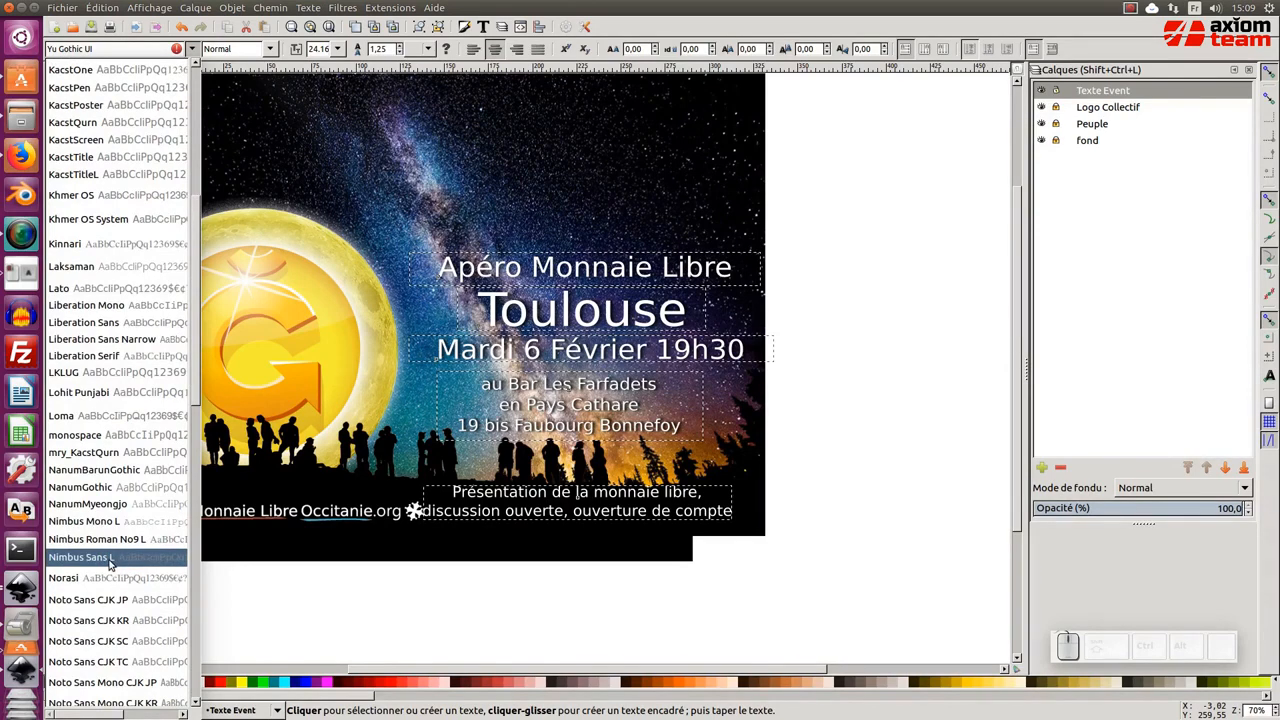
{"action": "left_click", "coordinate": [108, 557]}
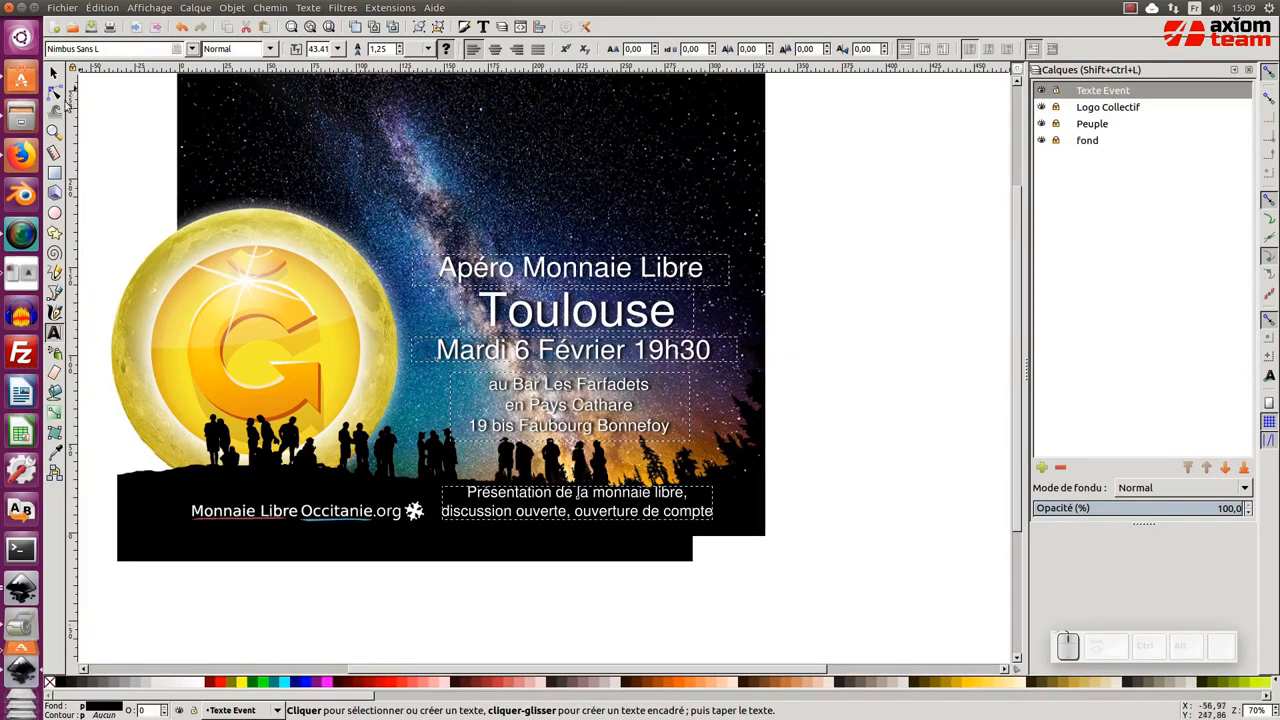
- Select the Apéro Monnaie Libre title, and enter the Toulouse text to highlight all its characters, leaving the wording as it is
{"action": "left_click", "coordinate": [484, 258]}
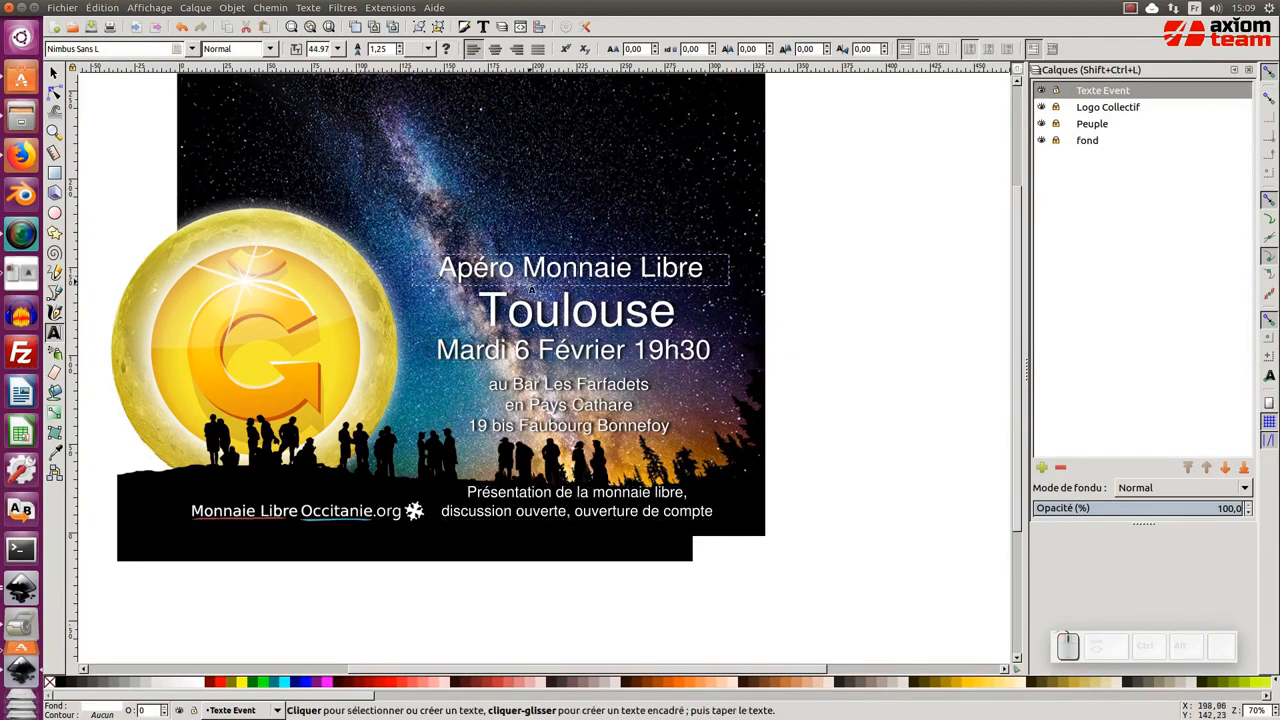
{"action": "left_click", "coordinate": [55, 73]}
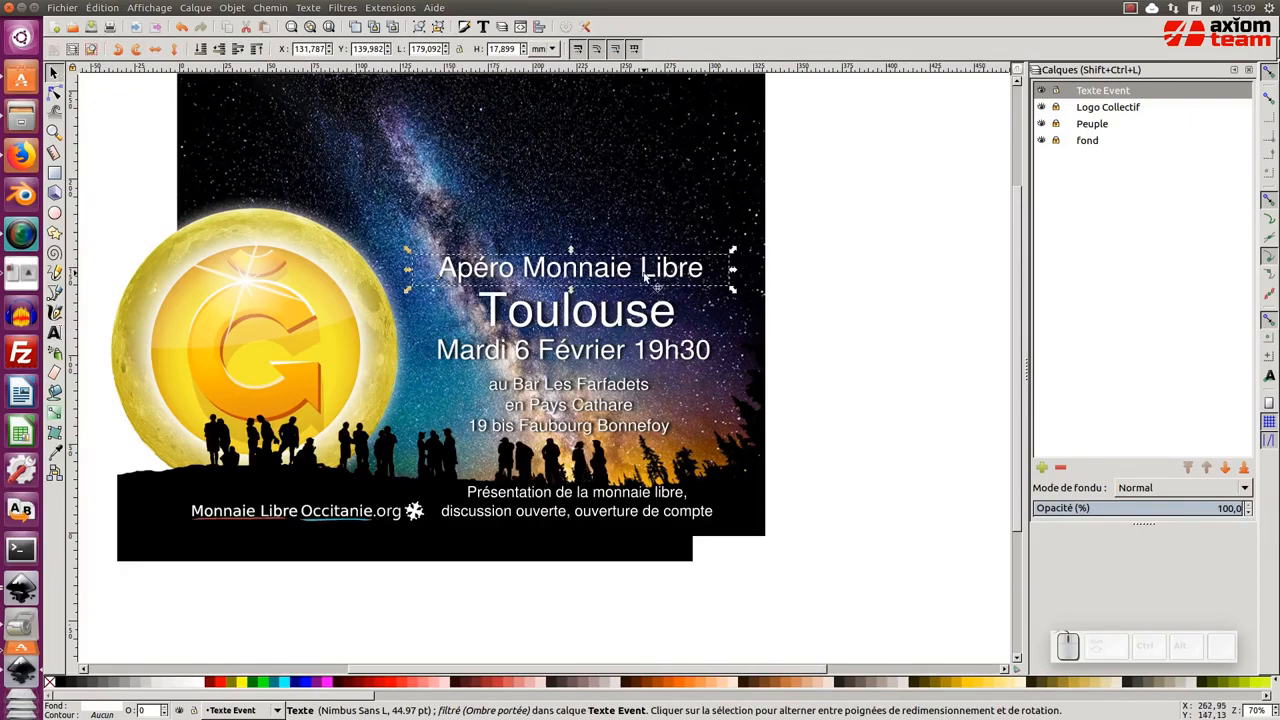
{"action": "left_click", "coordinate": [664, 320]}
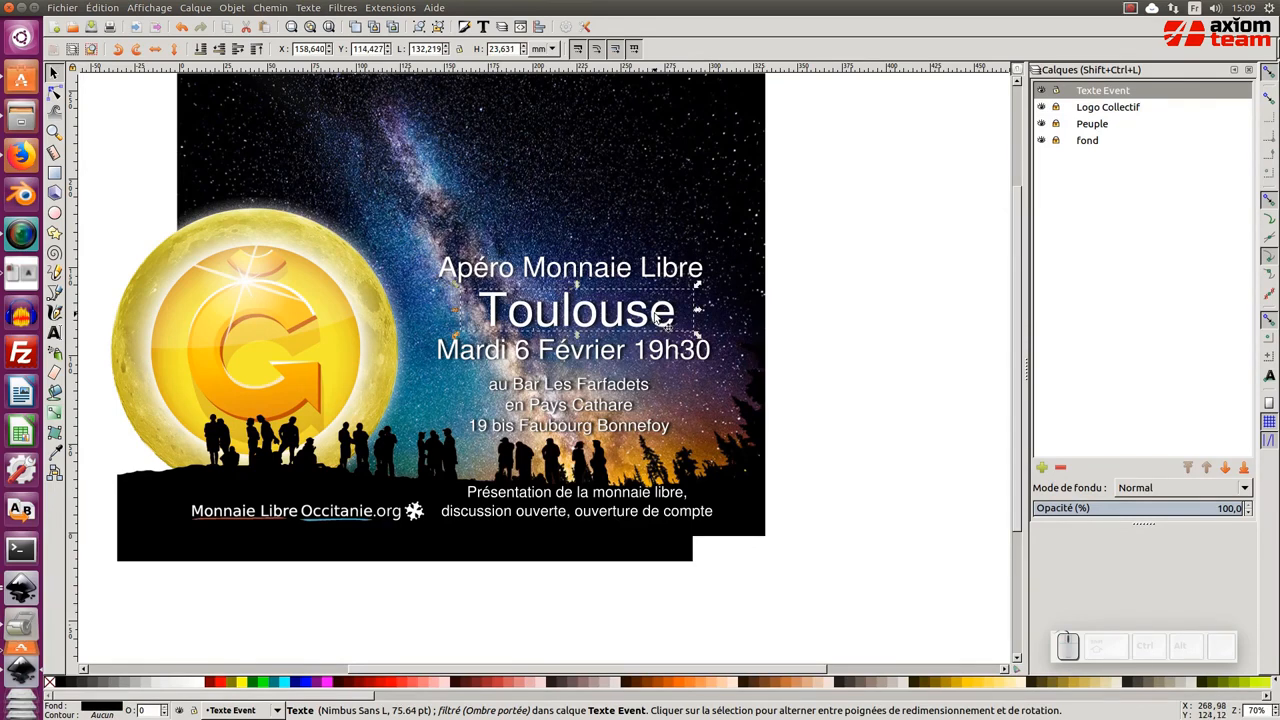
{"action": "double_click", "coordinate": [664, 318]}
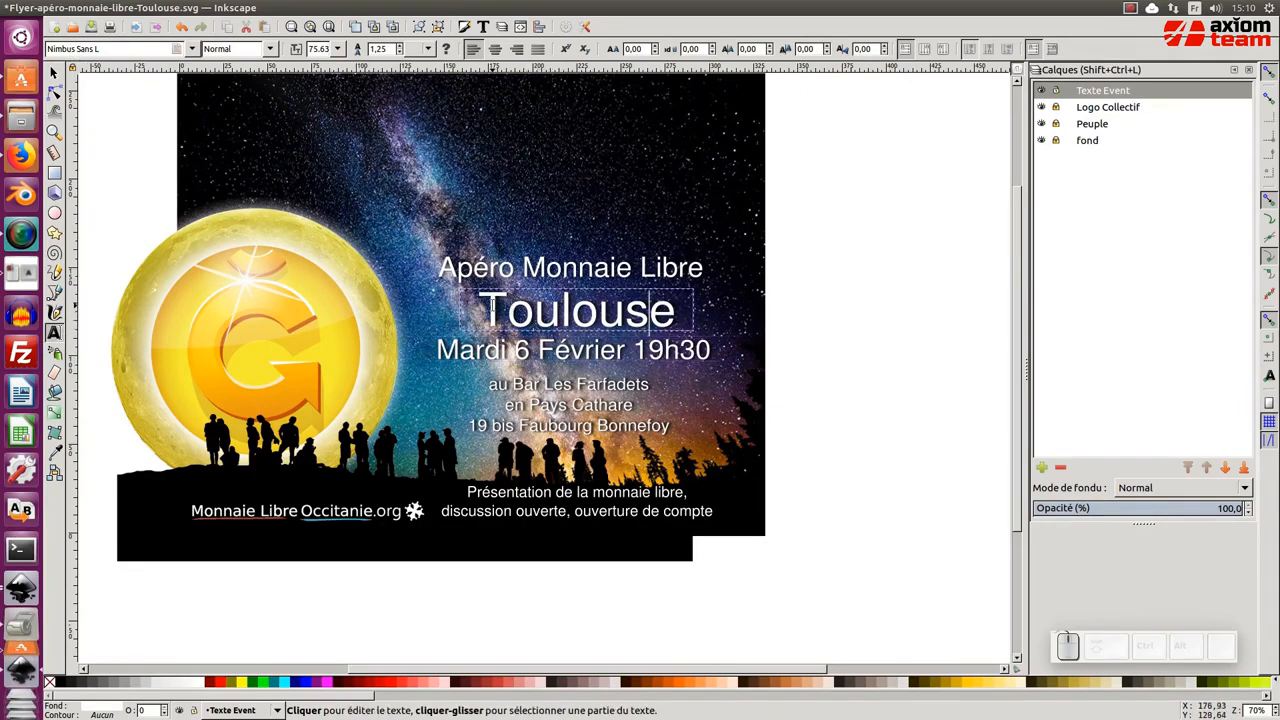
{"action": "left_click_drag", "start_coordinate": [490, 307], "coordinate": [700, 323]}
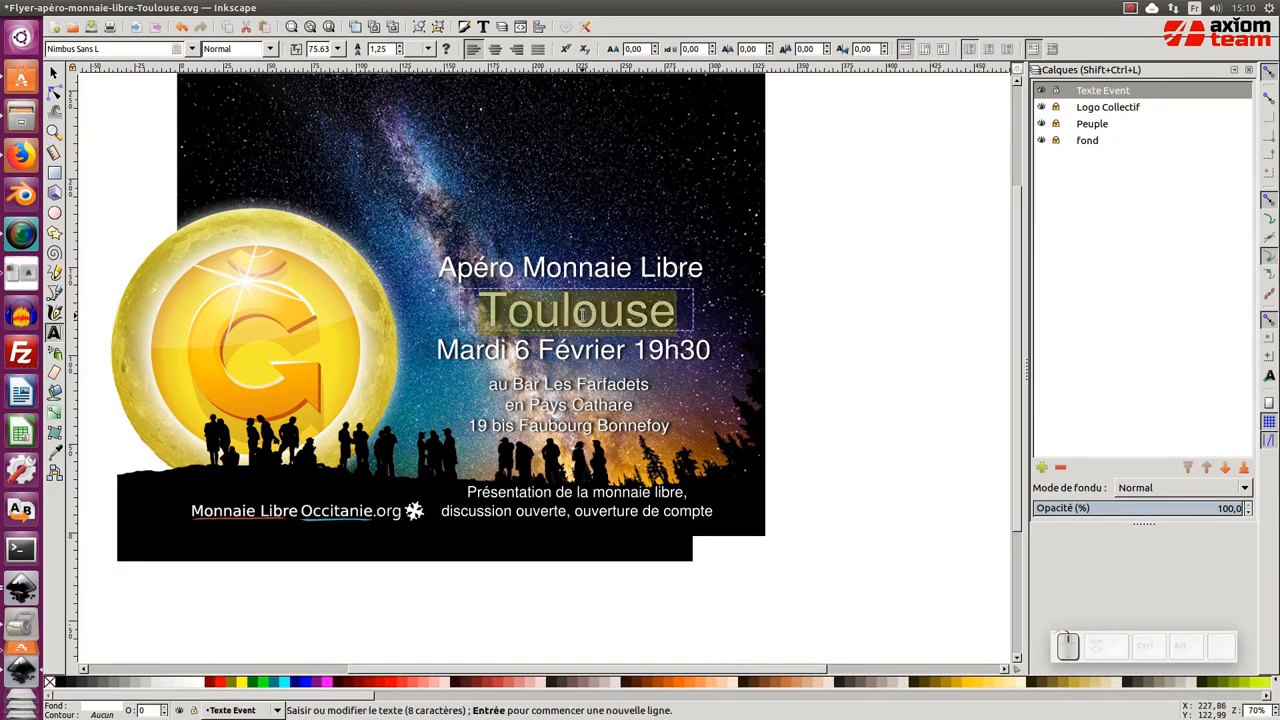
{"action": "key", "text": "Escape"}
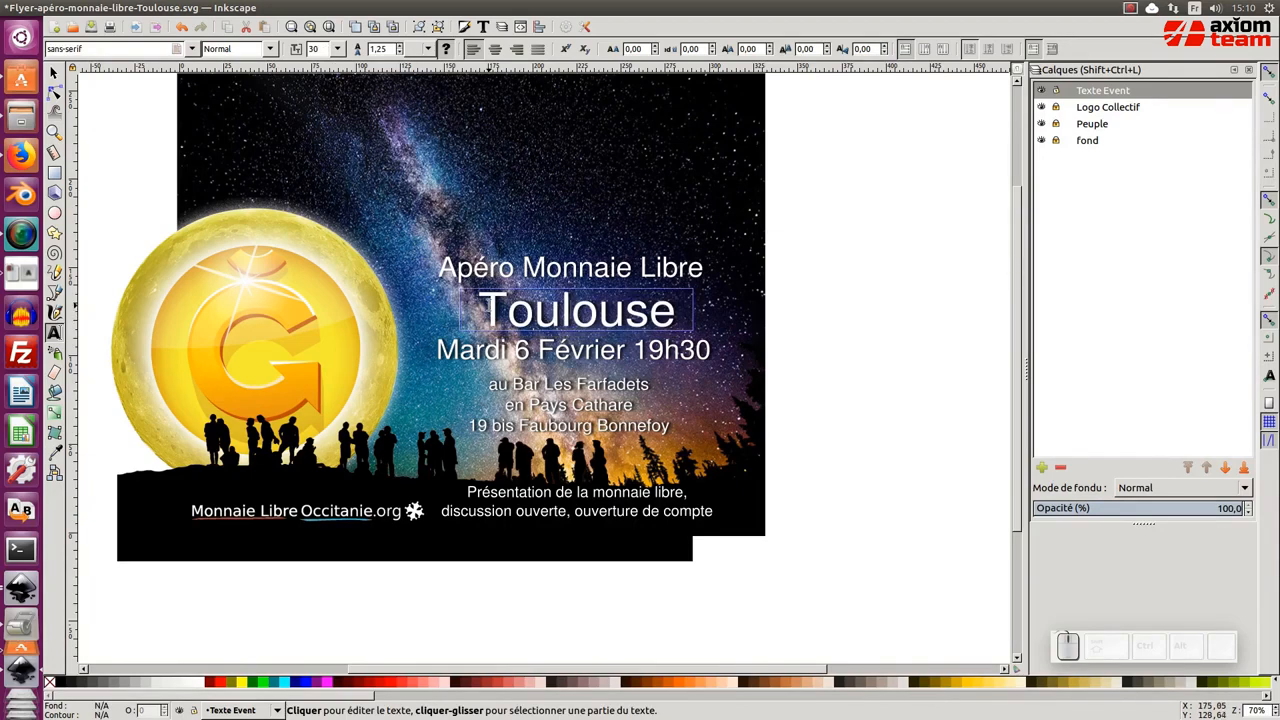
- Replace the Toulouse text with "POITIERS"
{"action": "left_click", "coordinate": [478, 316]}
{"action": "key", "text": "shift+Right"}
{"action": "key", "text": "shift+Right"}
{"action": "key", "text": "shift+Right"}
{"action": "key", "text": "shift+Right"}
{"action": "key", "text": "shift+Right"}
{"action": "key", "text": "shift+Right"}
{"action": "key", "text": "shift+Right"}
{"action": "key", "text": "shift+Right"}
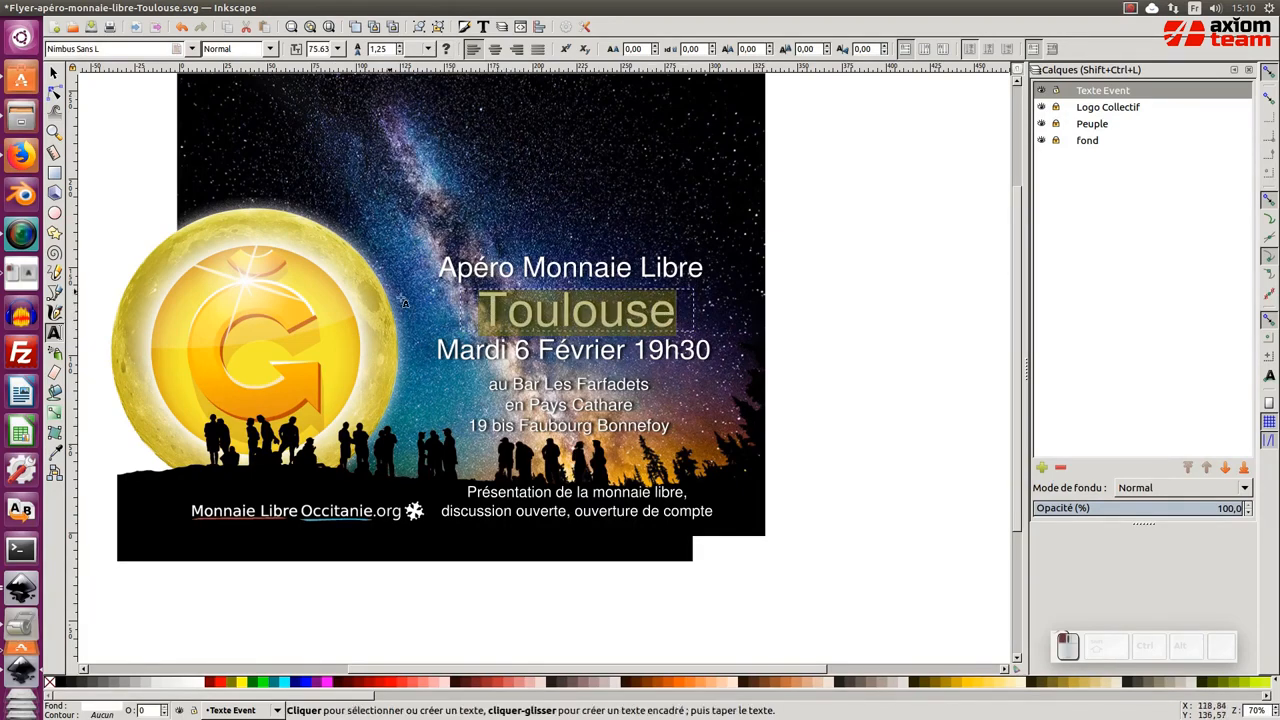
{"action": "type", "text": "POI"}
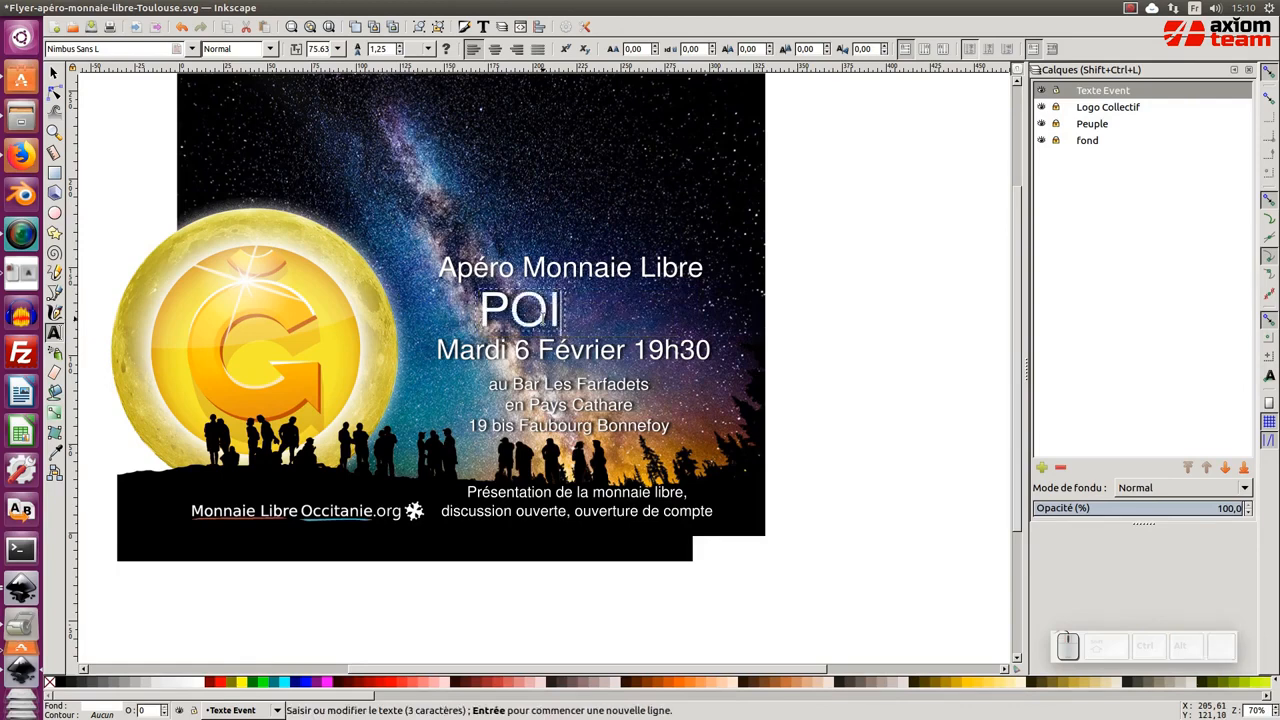
{"action": "key", "text": "BackSpace"}
{"action": "key", "text": "Tab"}
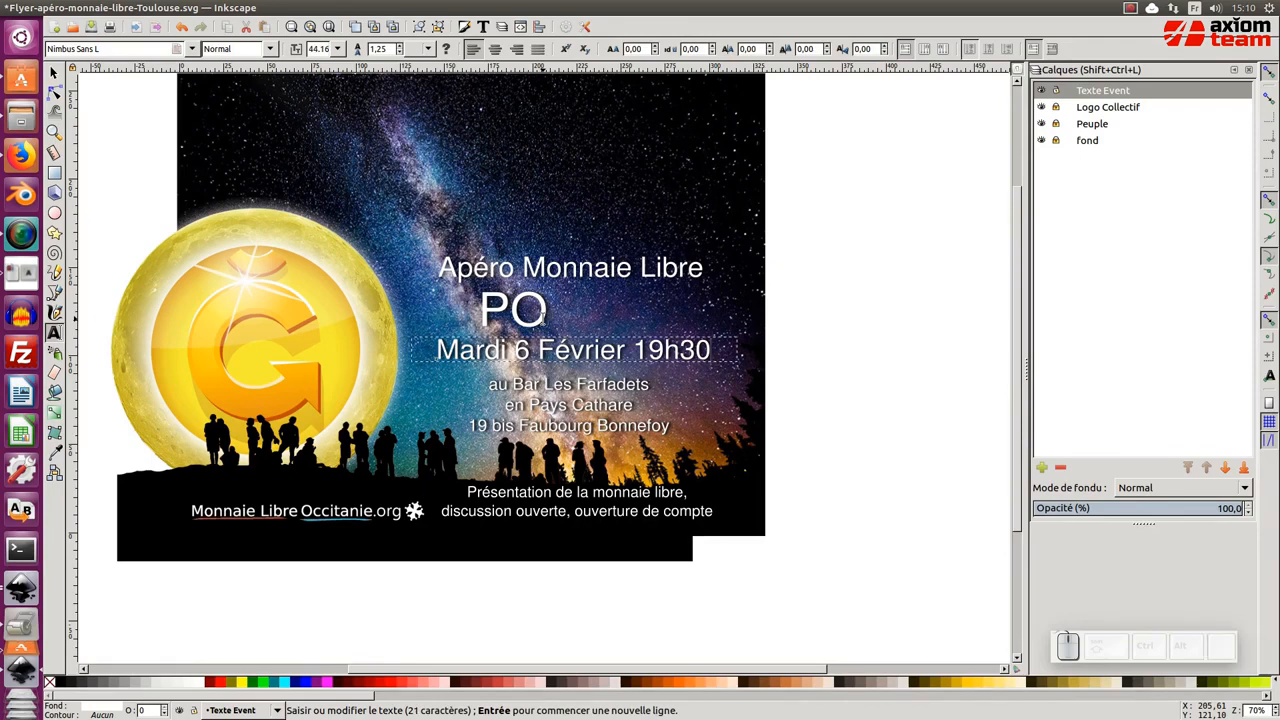
{"action": "left_click", "coordinate": [543, 312]}
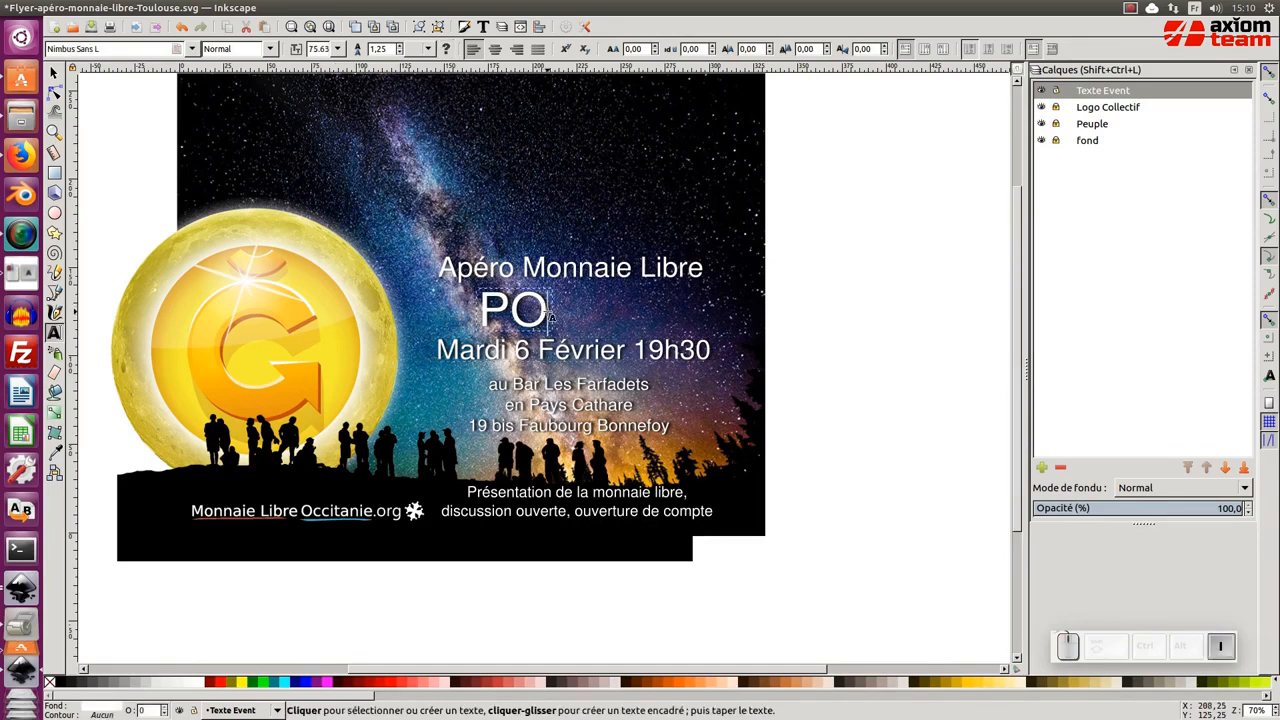
{"action": "type", "text": "ITIERS"}
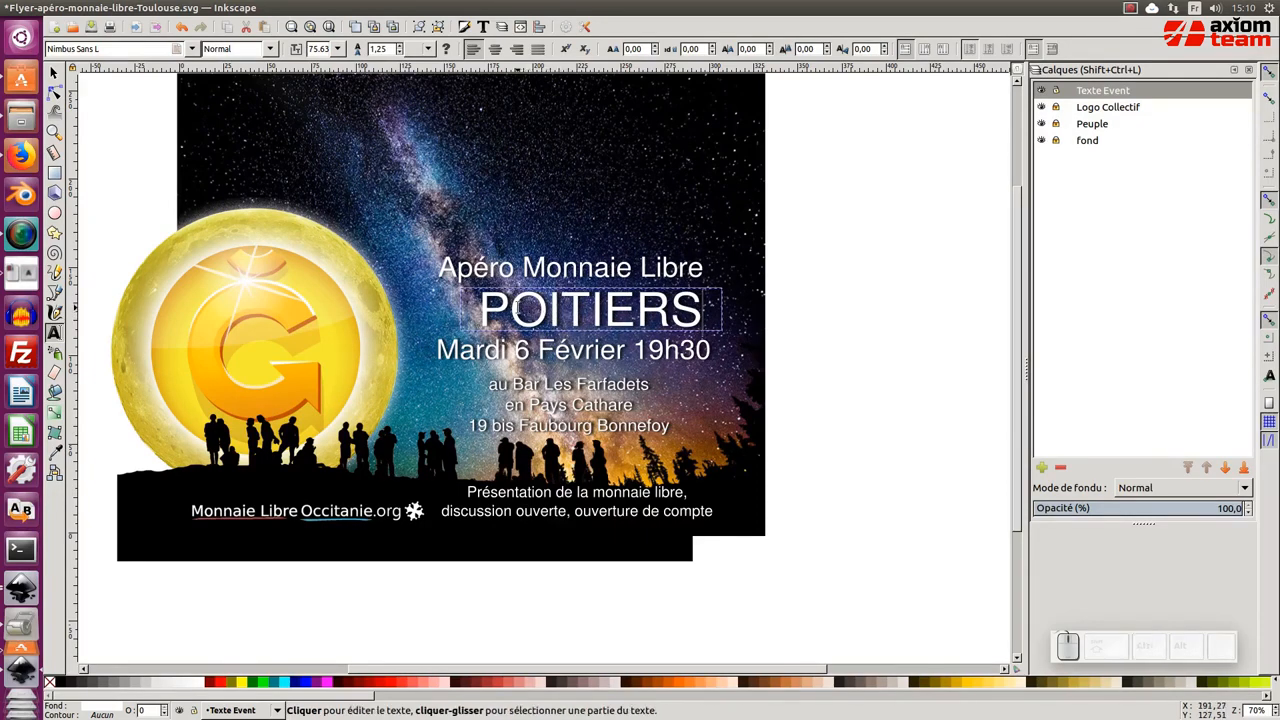
- Select all the characters of POITIERS and set their font style to Bold
{"action": "left_click_drag", "start_coordinate": [512, 312], "coordinate": [704, 312]}
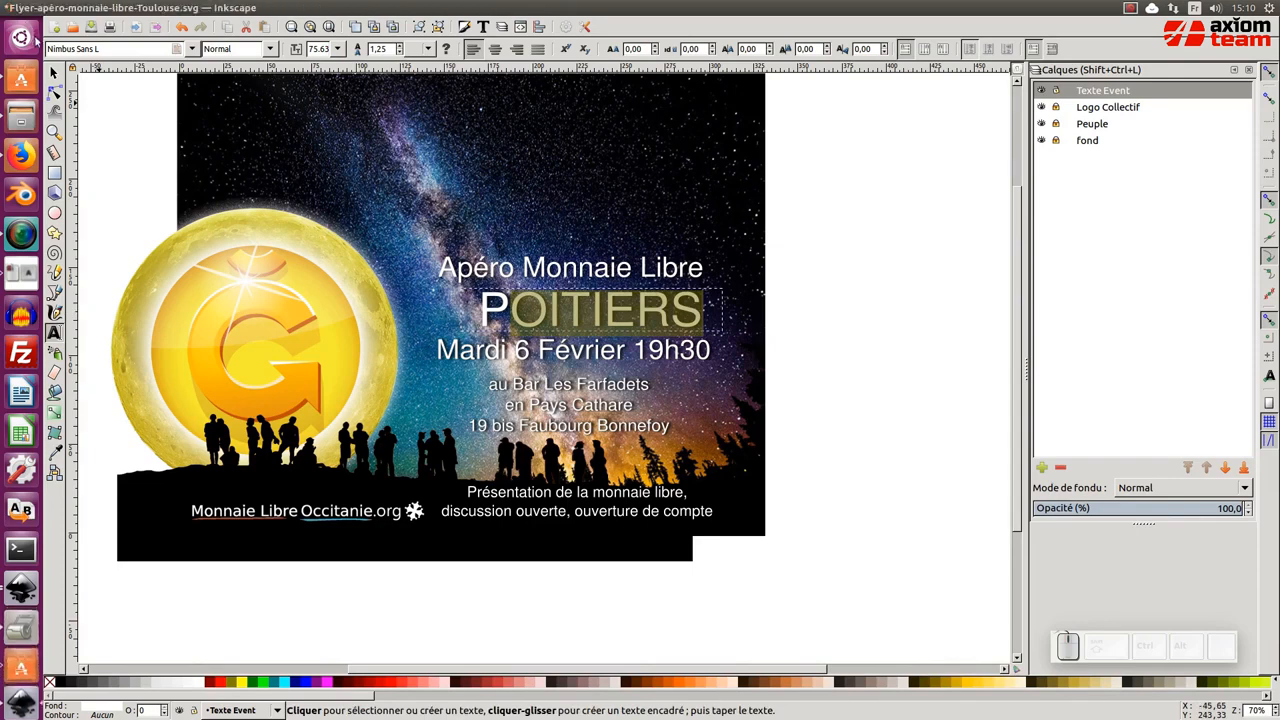
{"action": "left_click_drag", "start_coordinate": [487, 308], "coordinate": [709, 318]}
{"action": "left_click", "coordinate": [269, 48]}
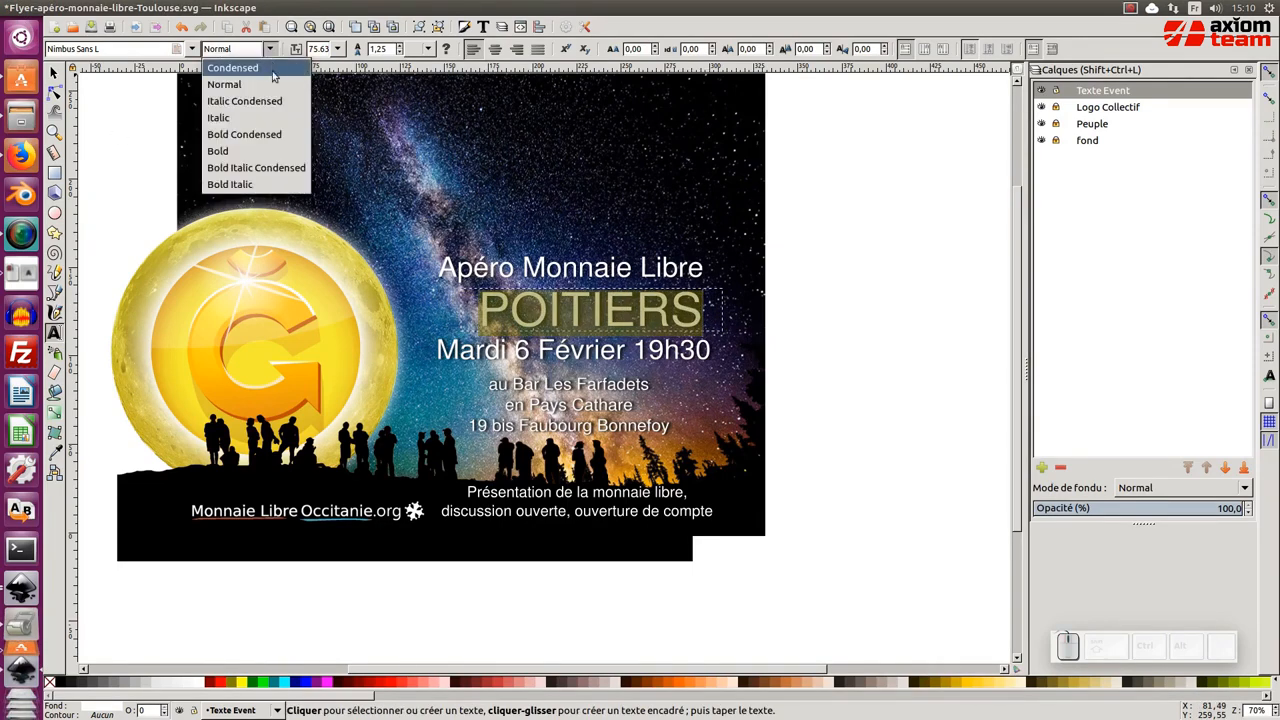
{"action": "left_click", "coordinate": [227, 152]}
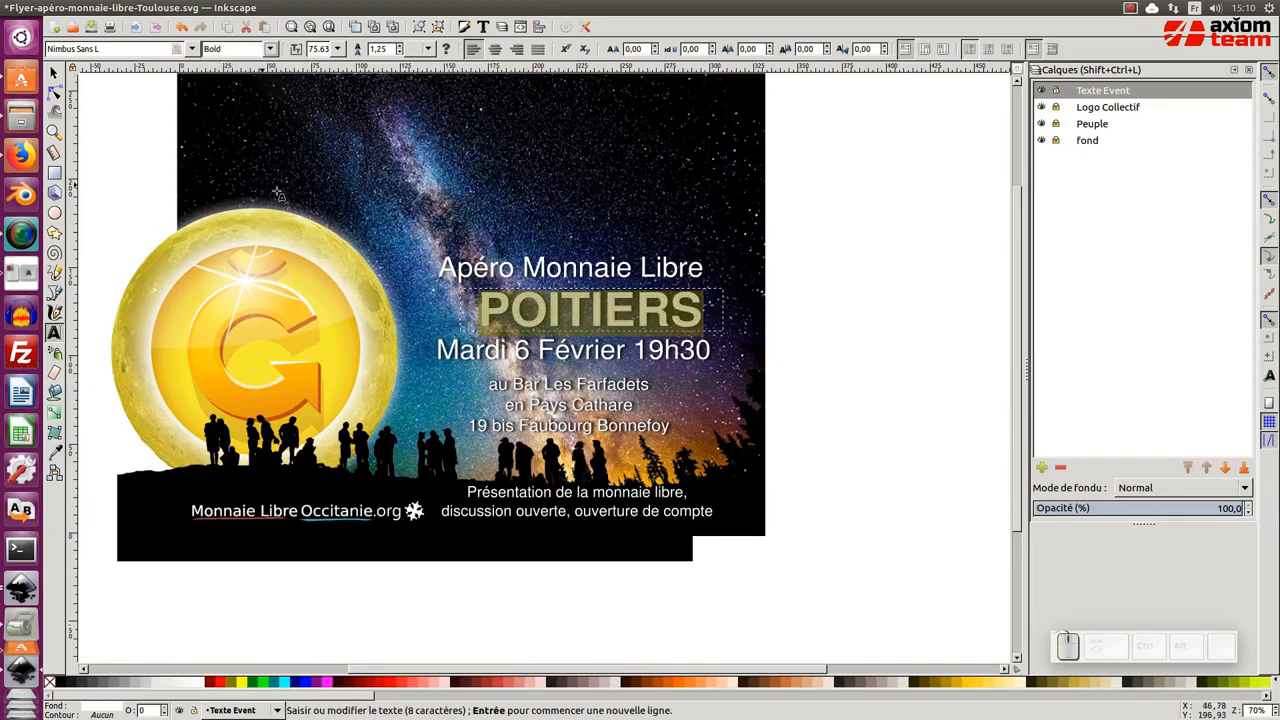
- Try centred and right alignment on the POITIERS text, and settle on centred
{"action": "left_click", "coordinate": [495, 49]}
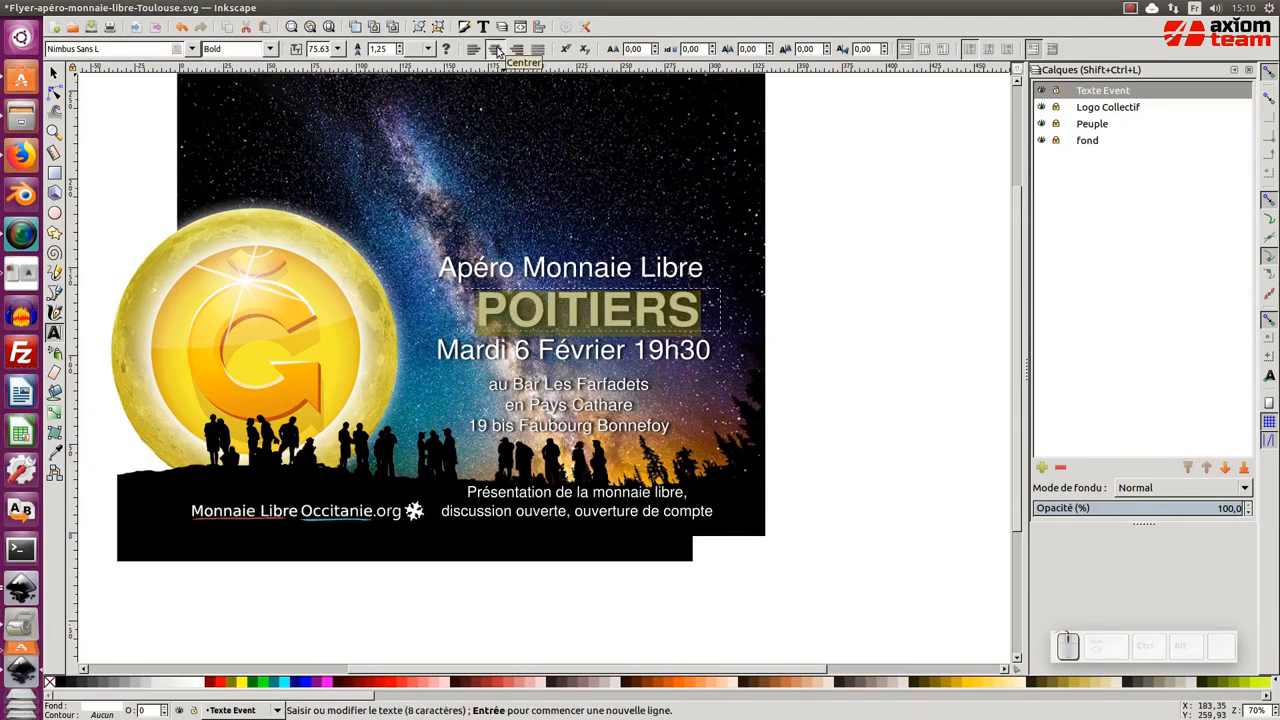
{"action": "left_click", "coordinate": [518, 52]}
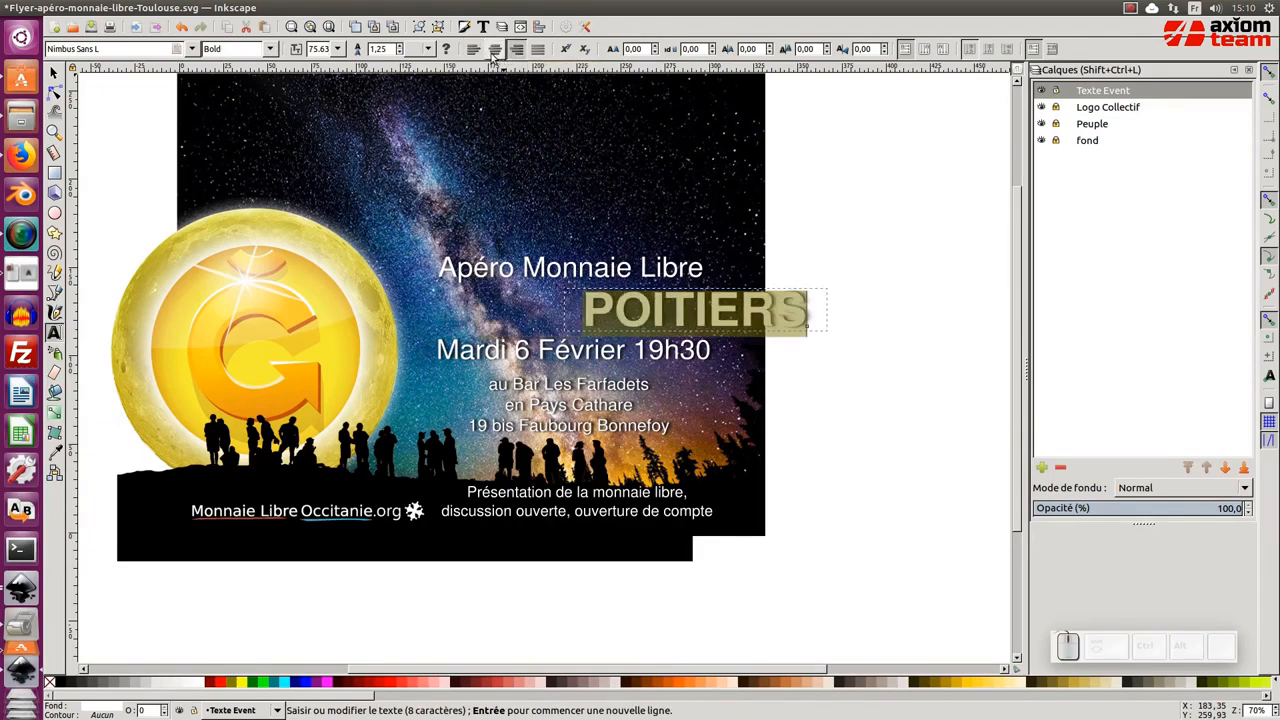
{"action": "left_click", "coordinate": [495, 52]}
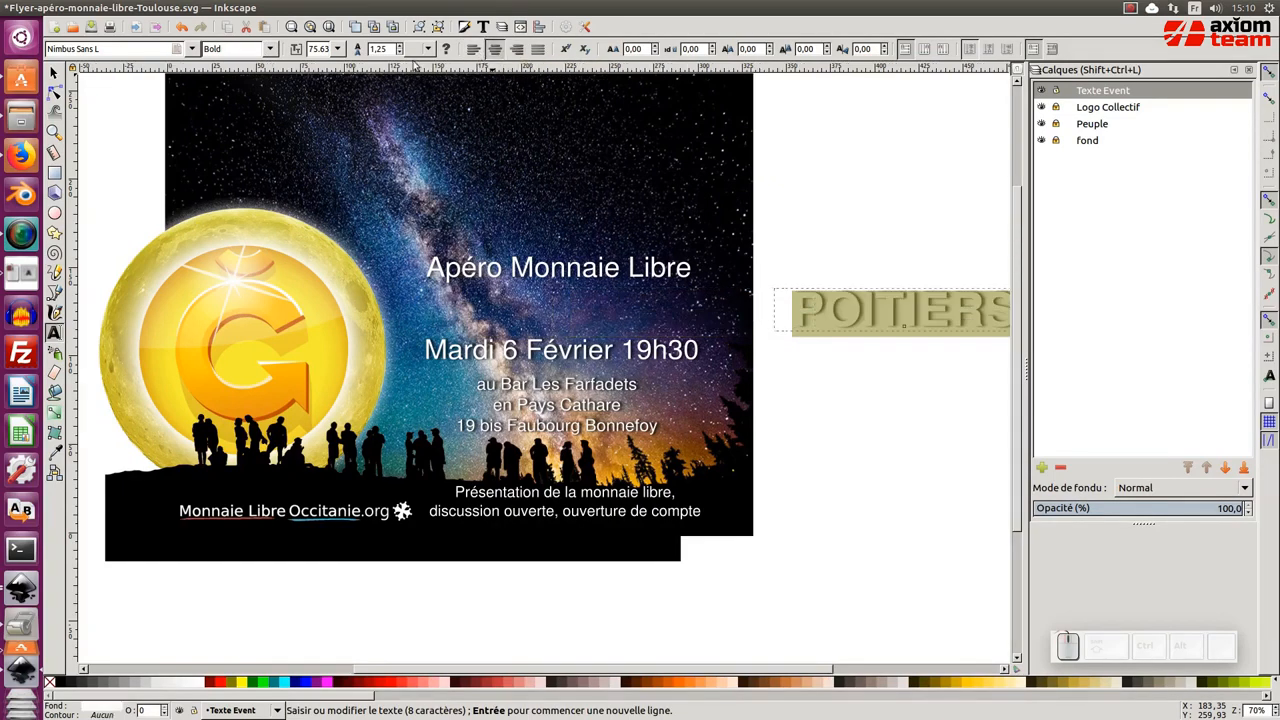
- Move the POITIERS text back onto the flyer, centred between the Apéro Monnaie Libre title and the date line
{"action": "left_click", "coordinate": [54, 73]}
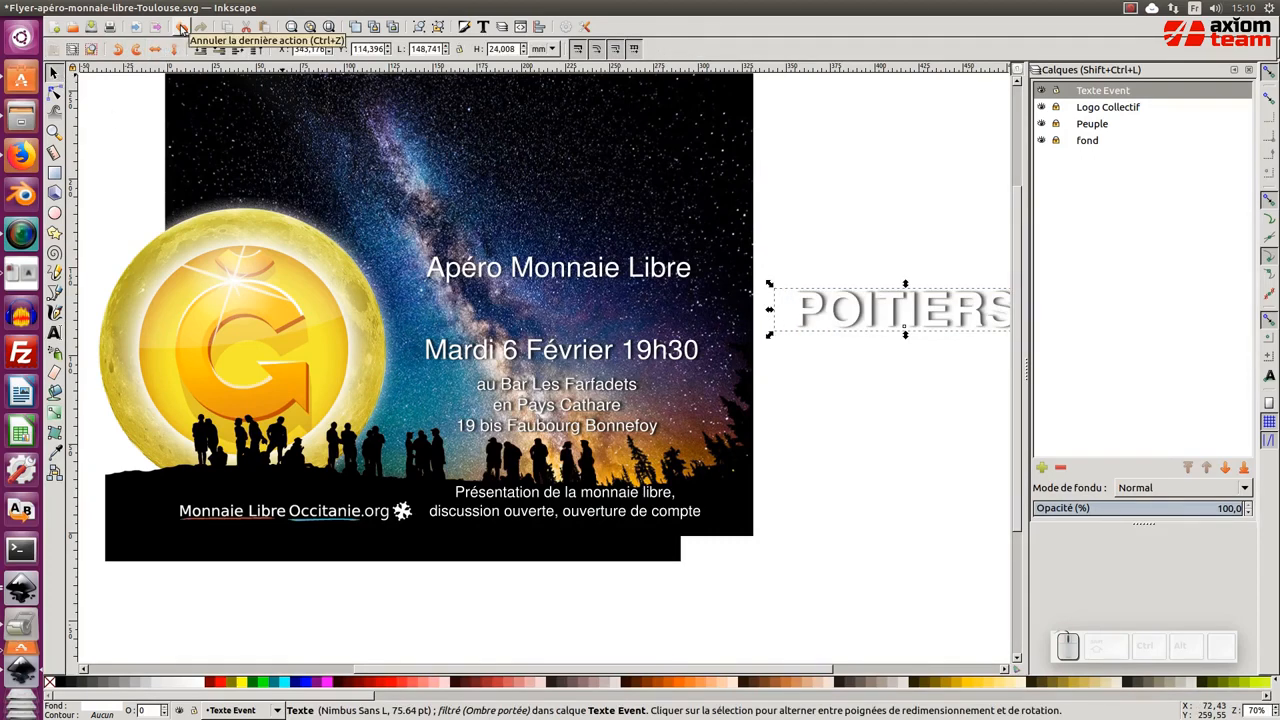
{"action": "left_click_drag", "start_coordinate": [776, 289], "coordinate": [443, 289]}
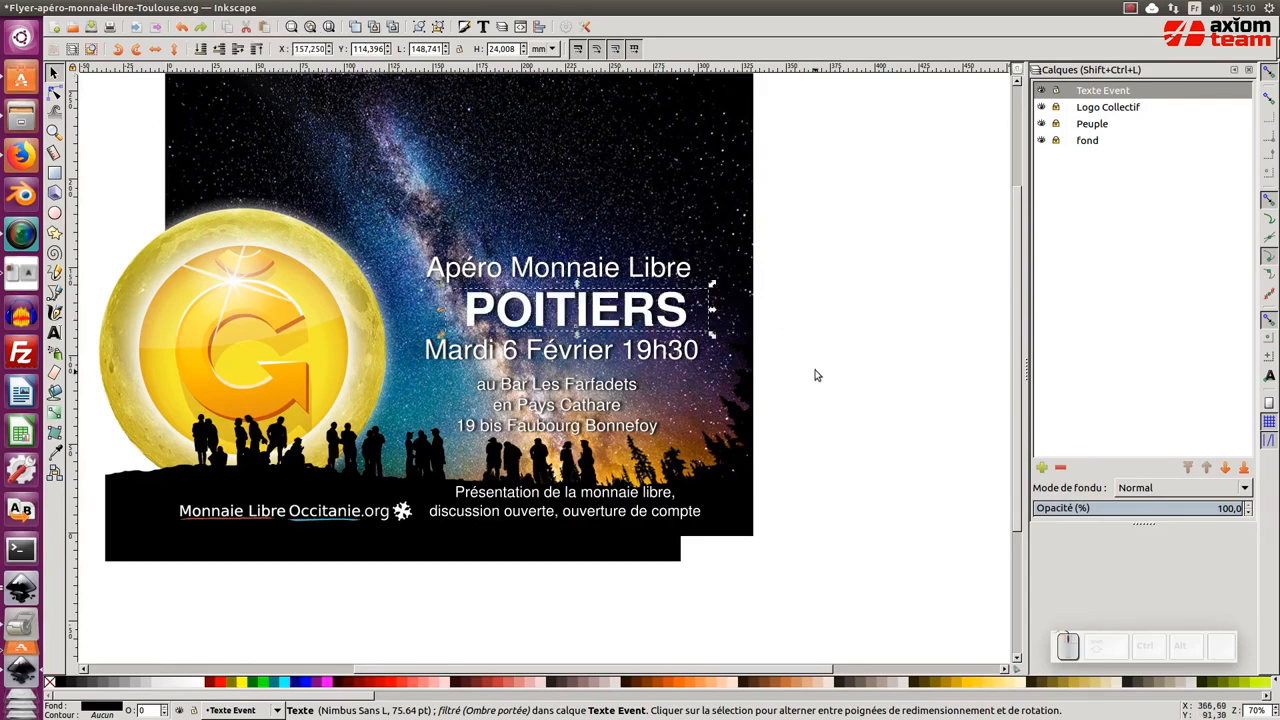
{"action": "left_click_drag", "start_coordinate": [816, 372], "coordinate": [845, 339]}
{"action": "left_click", "coordinate": [845, 340]}
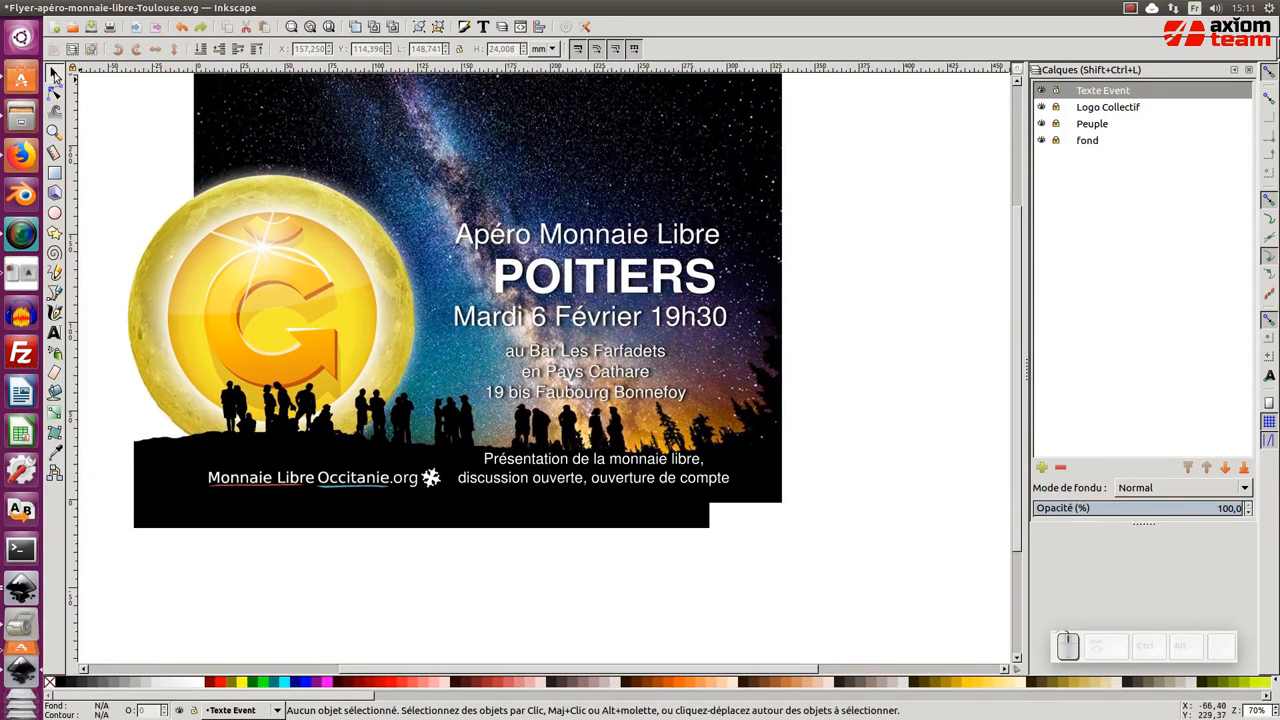
{"action": "left_click_drag", "start_coordinate": [608, 289], "coordinate": [594, 285]}
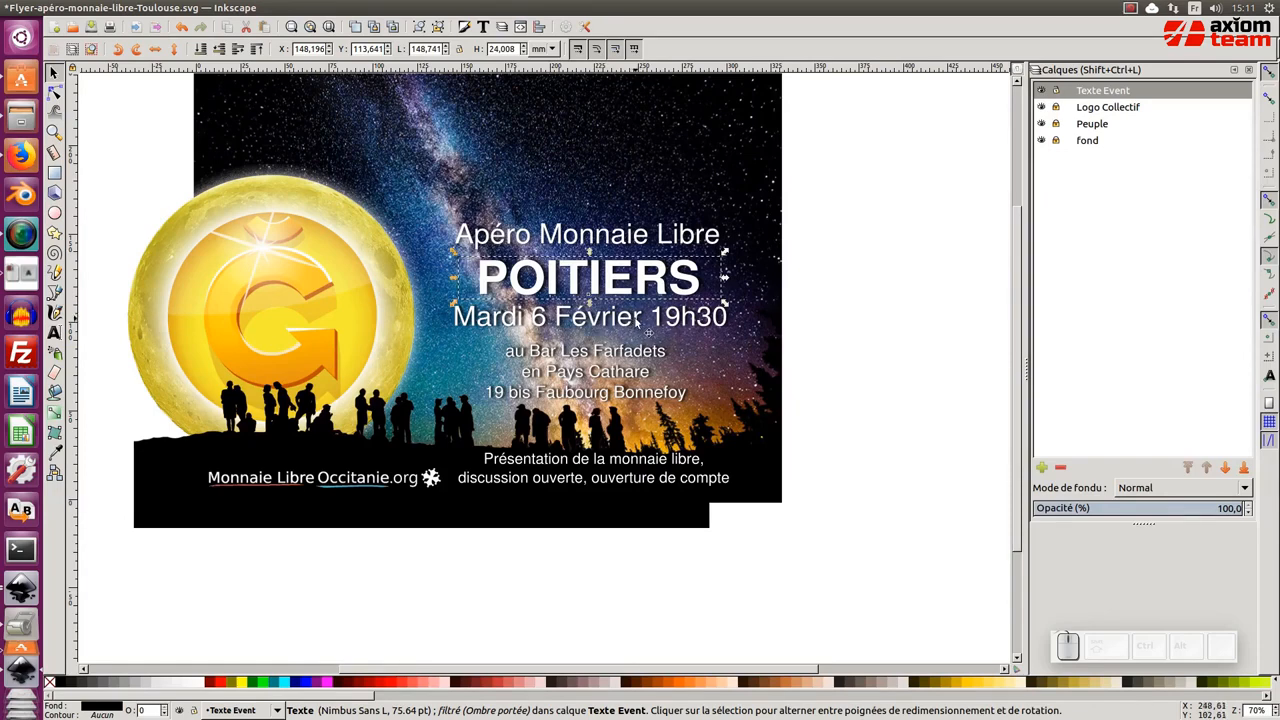
- Insert the year "2019" before 19h30 in the Mardi 6 Février date line
{"action": "left_click", "coordinate": [636, 320]}
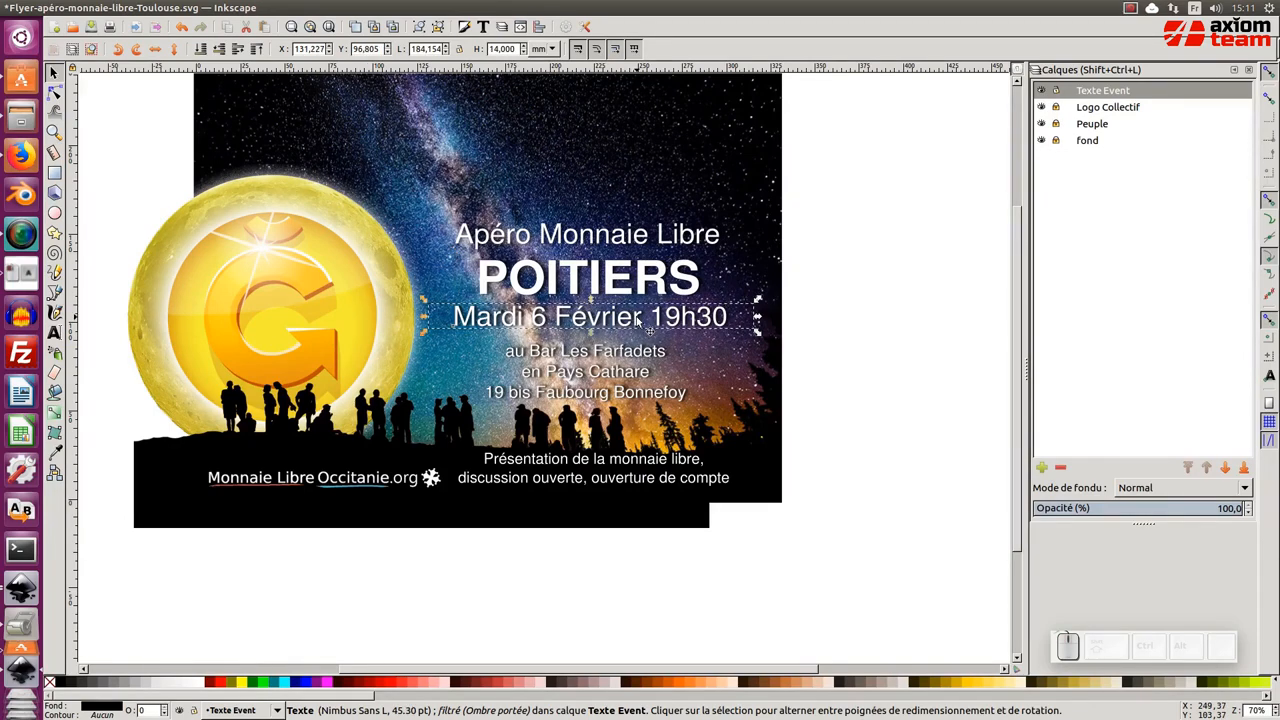
{"action": "double_click", "coordinate": [636, 318]}
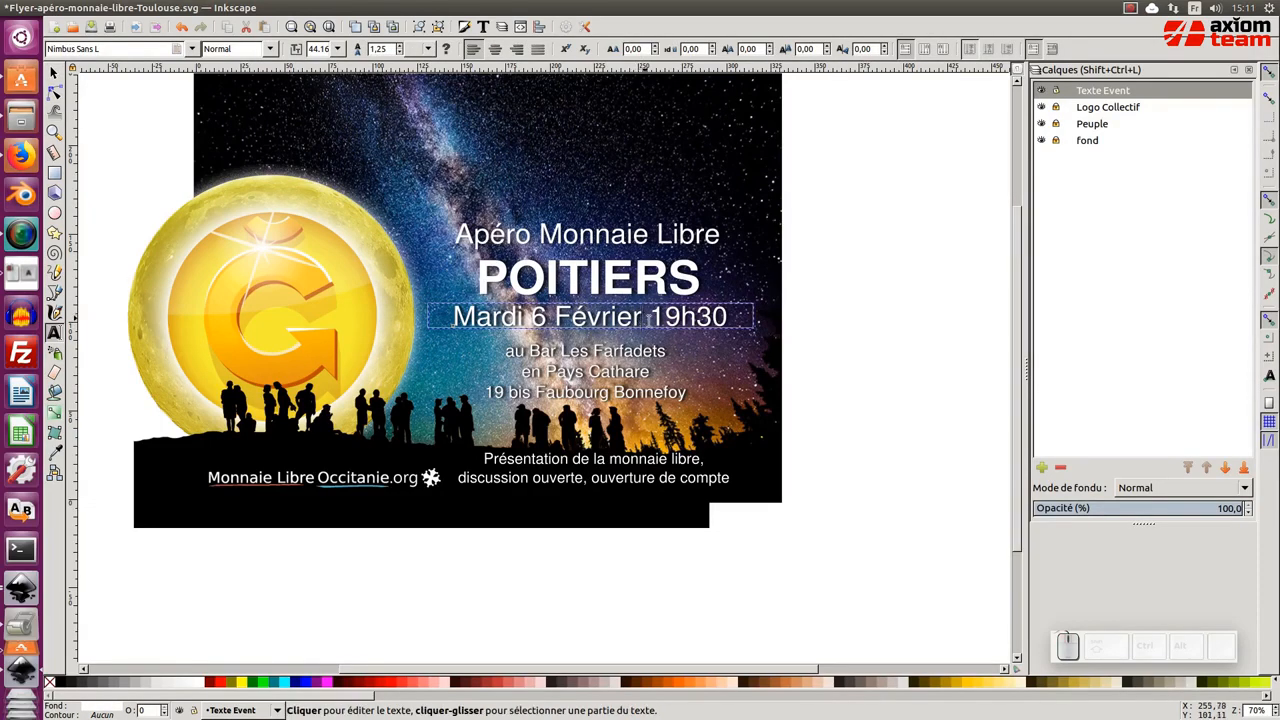
{"action": "type", "text": "20"}
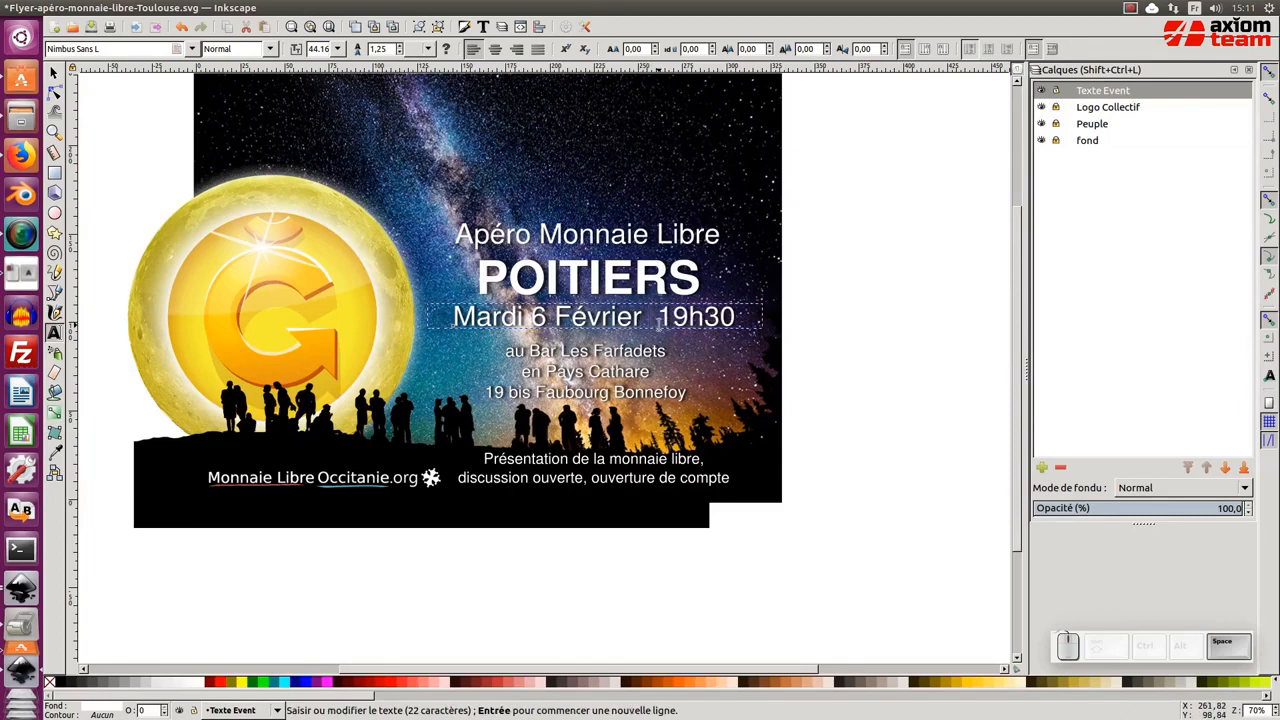
{"action": "type", "text": "19"}
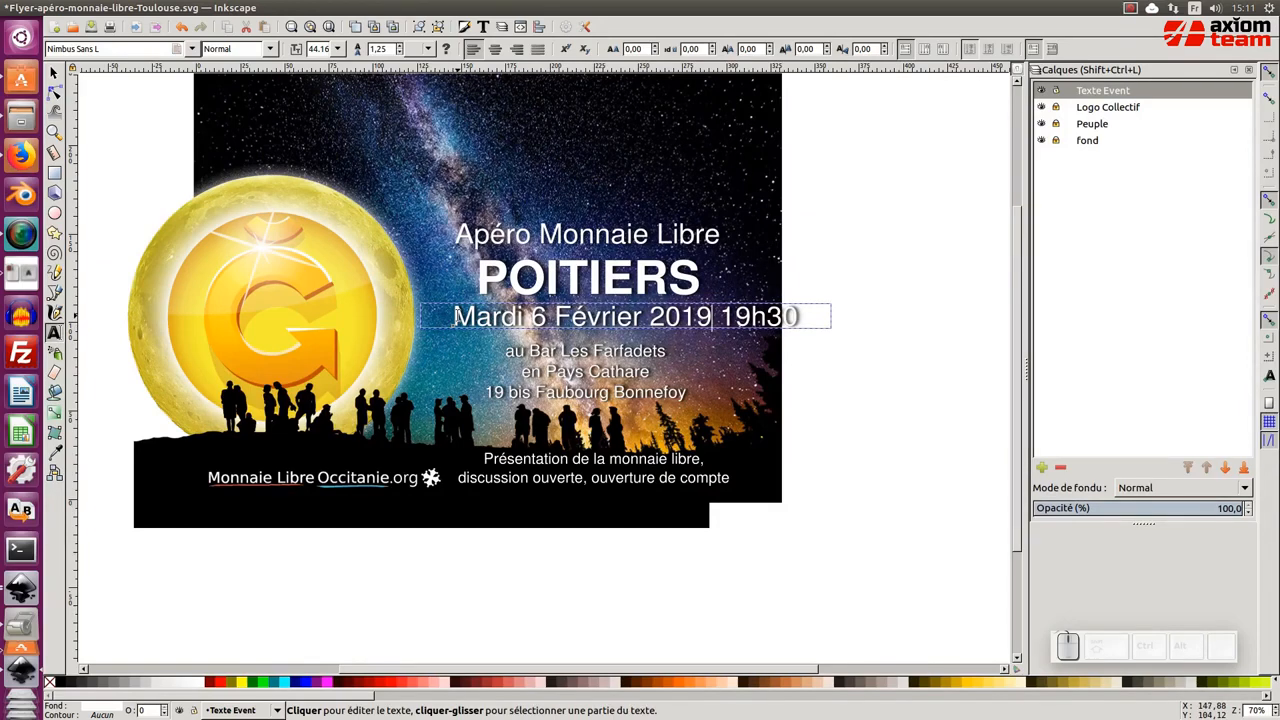
- Select the whole date line and set its font size to 36
{"action": "left_click_drag", "start_coordinate": [455, 316], "coordinate": [811, 330]}
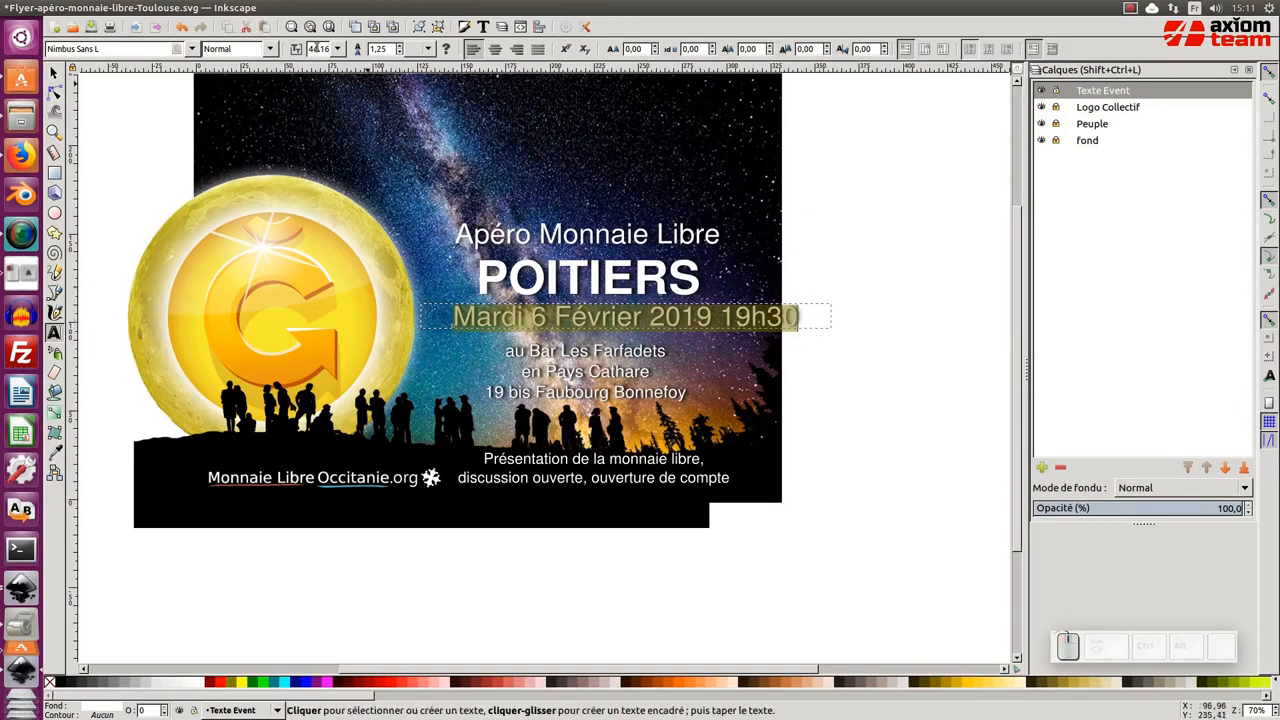
{"action": "left_click", "coordinate": [336, 49]}
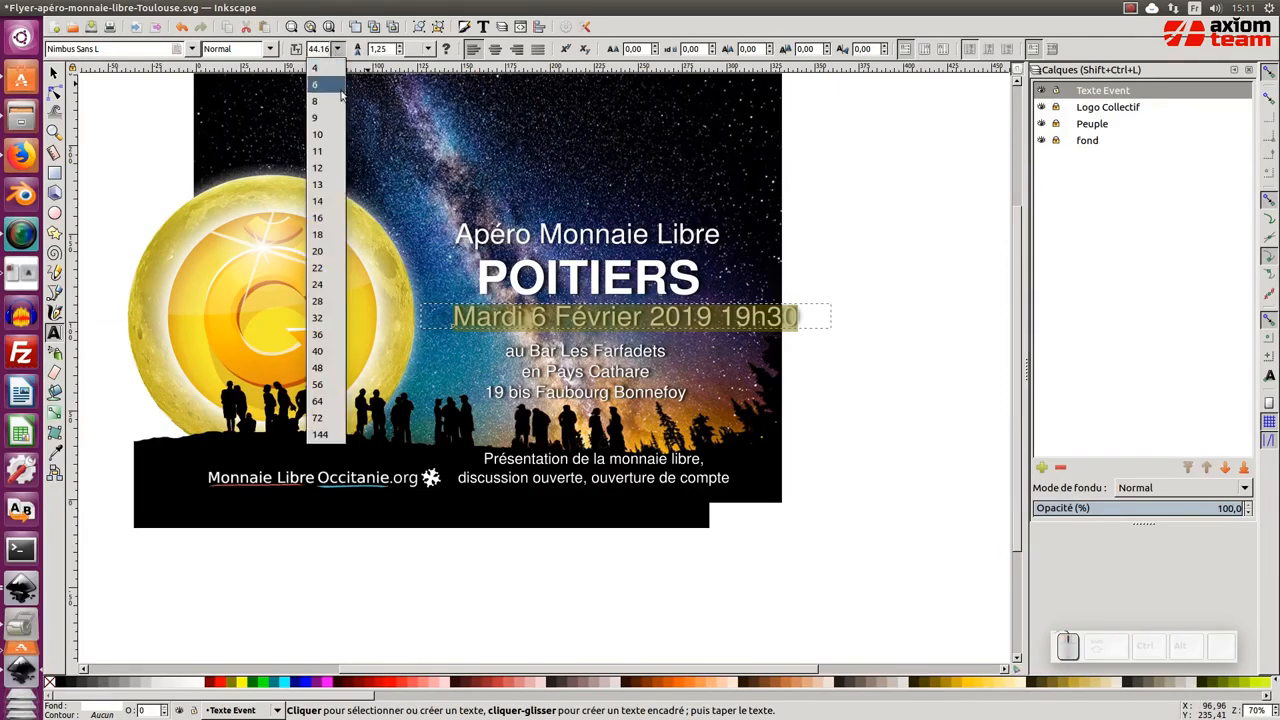
{"action": "left_click", "coordinate": [335, 338]}
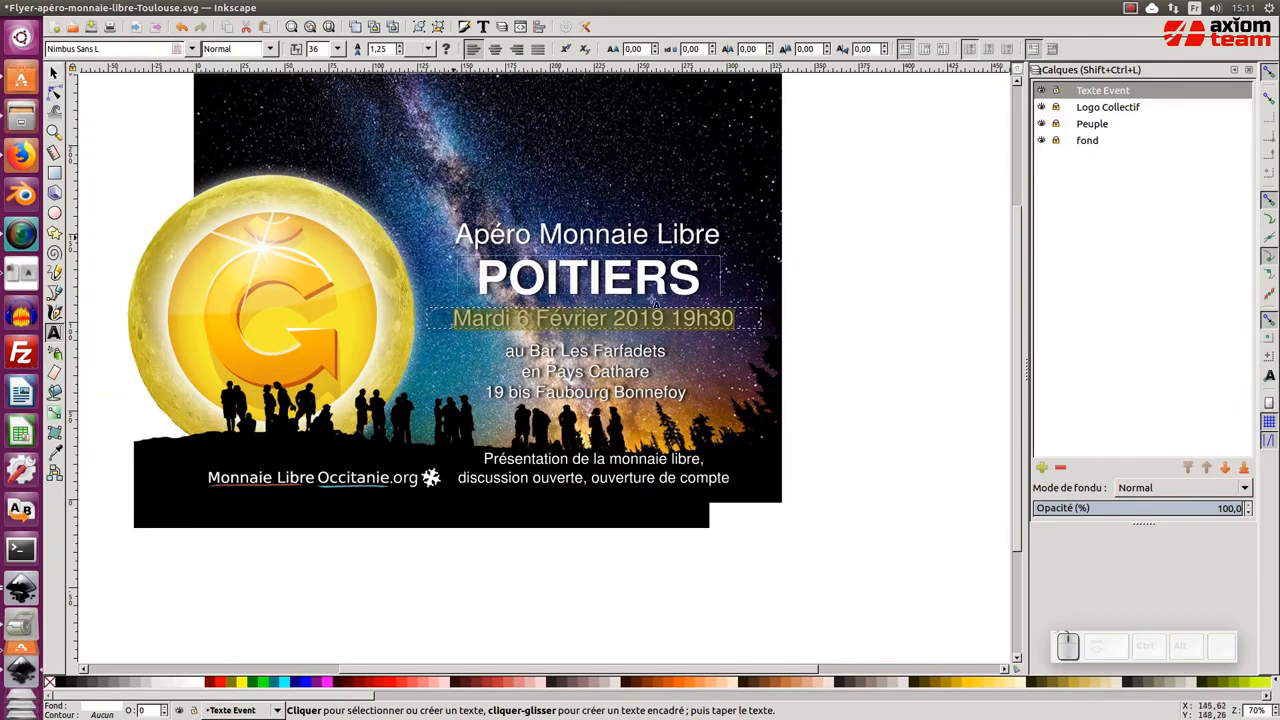
- Insert a hyphen before 19h30 in the date line, then return to the Selection tool and deselect the text
{"action": "left_click", "coordinate": [669, 318]}
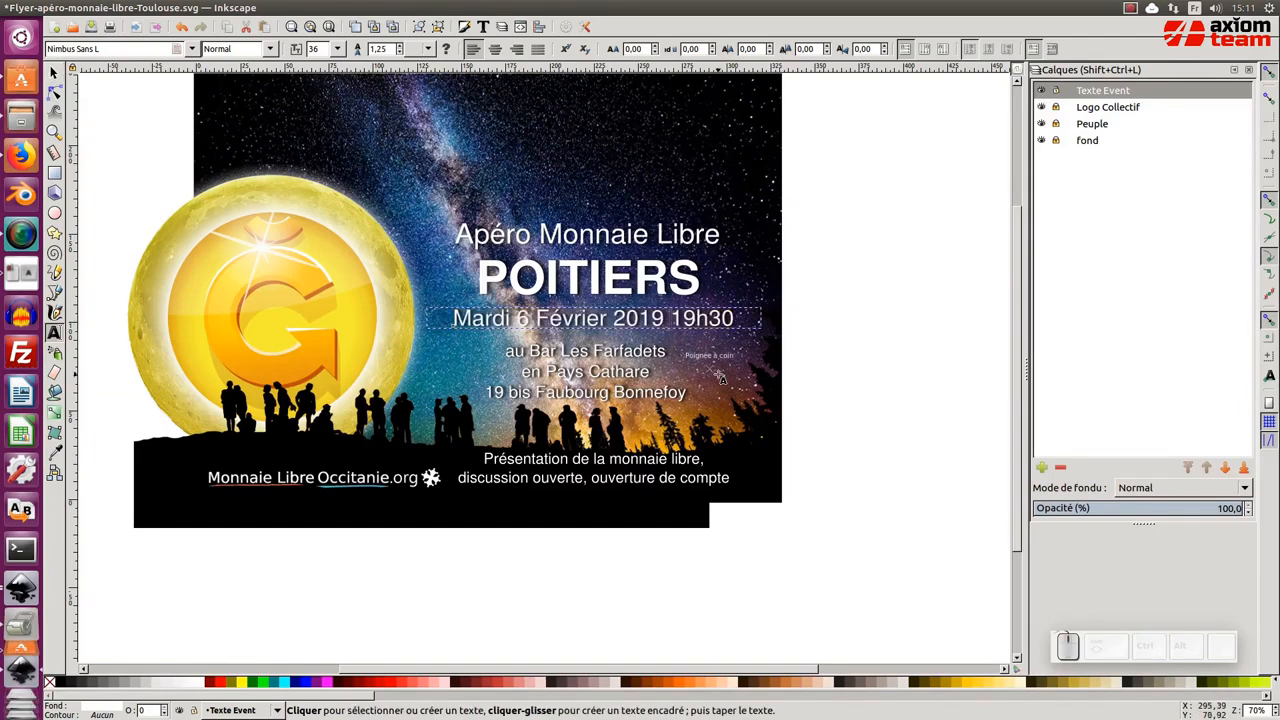
{"action": "type", "text": "-"}
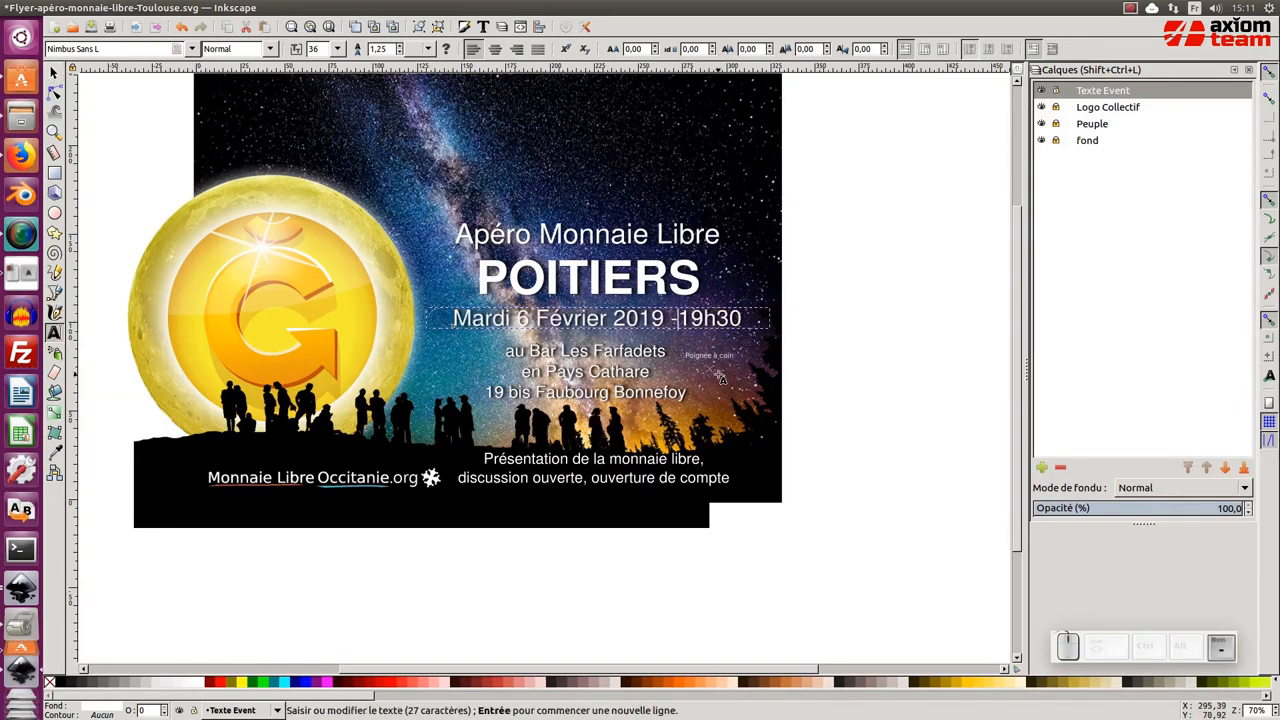
{"action": "left_click", "coordinate": [54, 72]}
{"action": "left_click", "coordinate": [846, 463]}
{"action": "left_click_drag", "start_coordinate": [846, 463], "coordinate": [874, 487]}
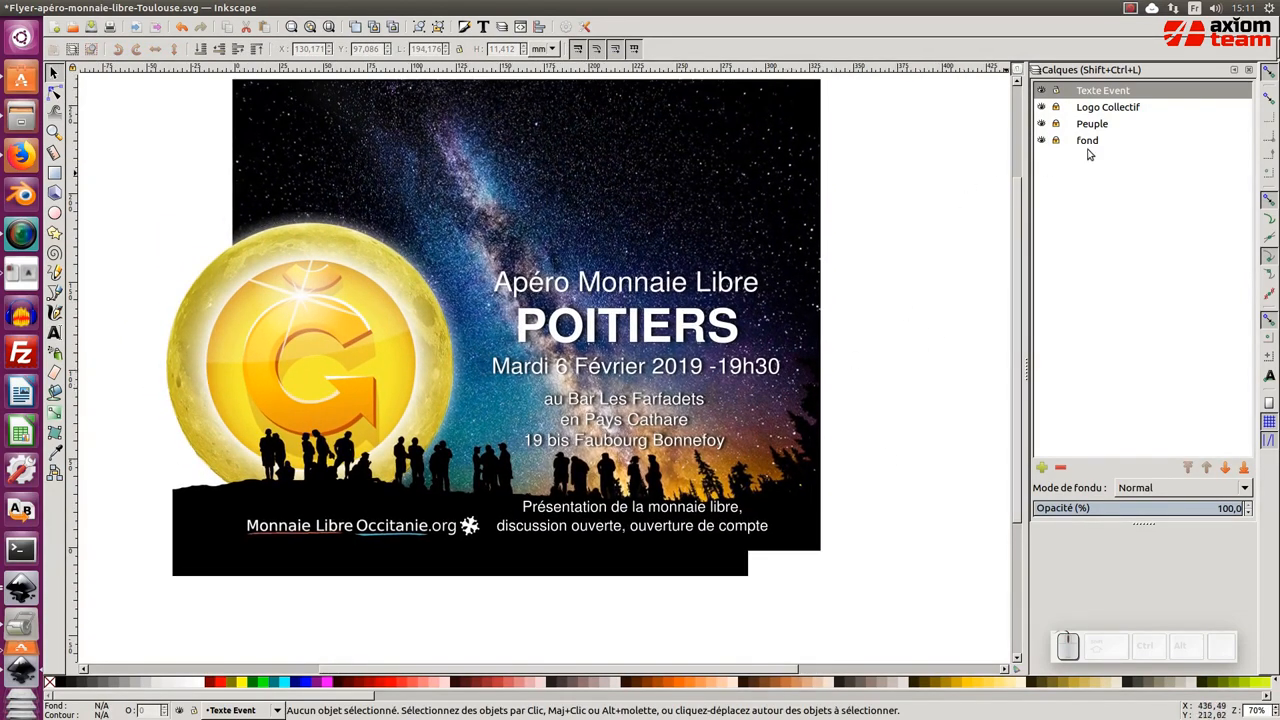
- Hide the fond layer to check the page border against the flyer contents, and show the layer again
{"action": "left_click", "coordinate": [1042, 141]}
{"action": "left_click", "coordinate": [1042, 141]}
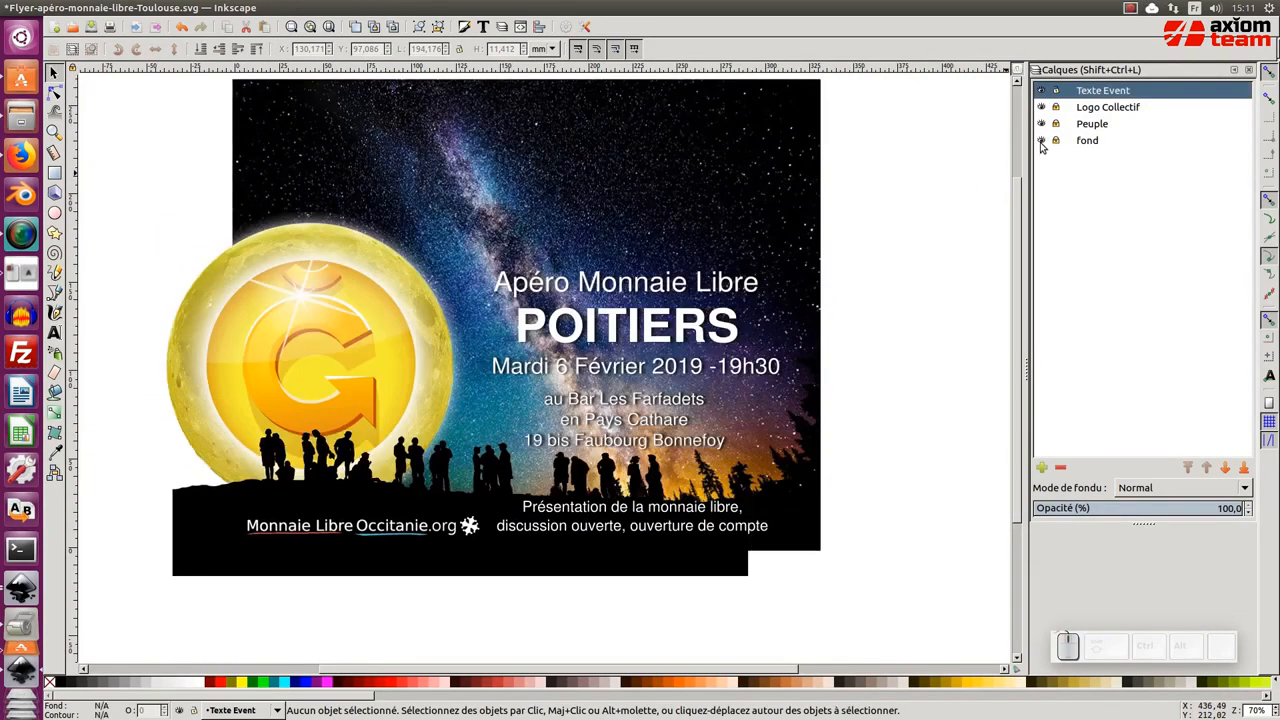
{"action": "left_click", "coordinate": [1042, 141]}
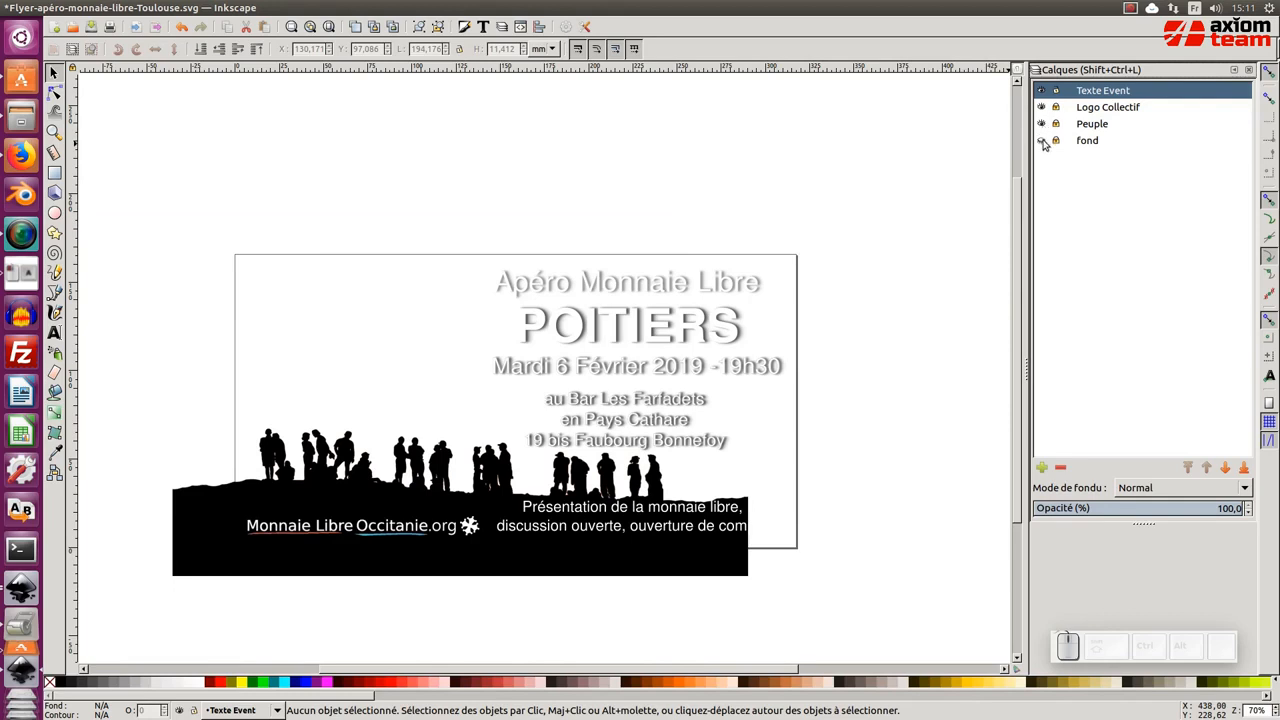
{"action": "left_click_drag", "start_coordinate": [848, 277], "coordinate": [857, 246]}
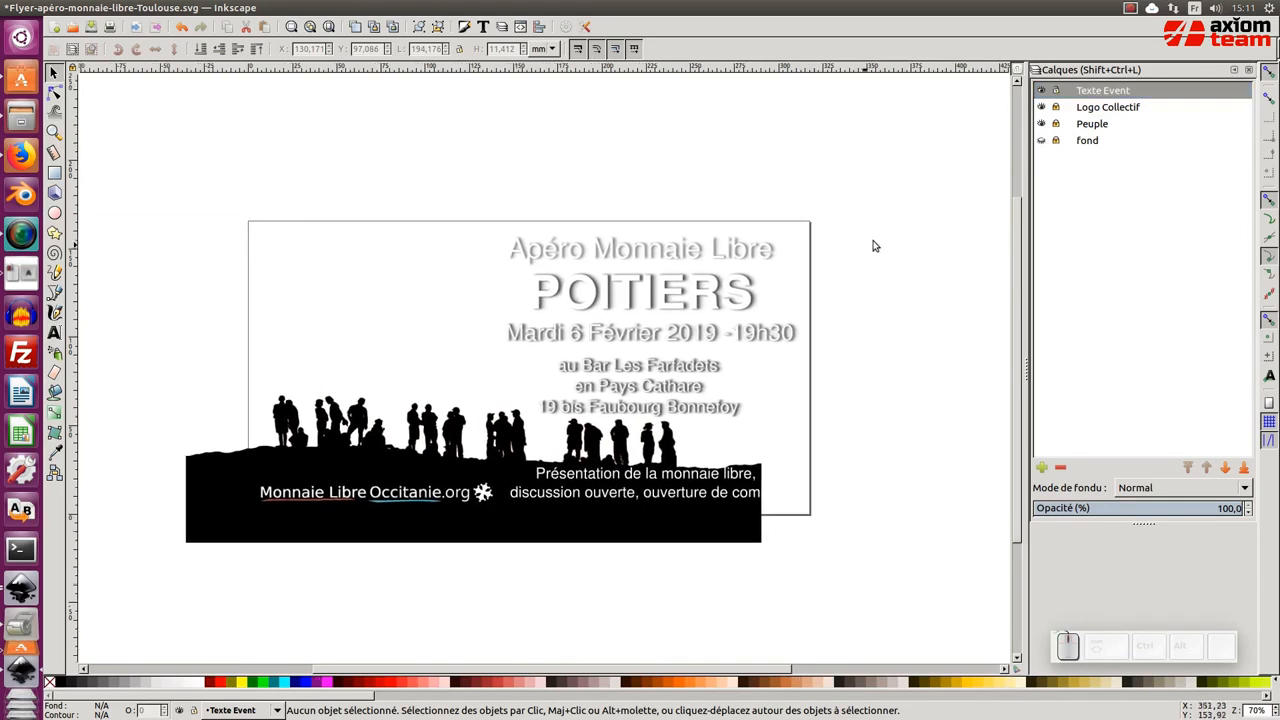
{"action": "left_click", "coordinate": [1041, 141]}
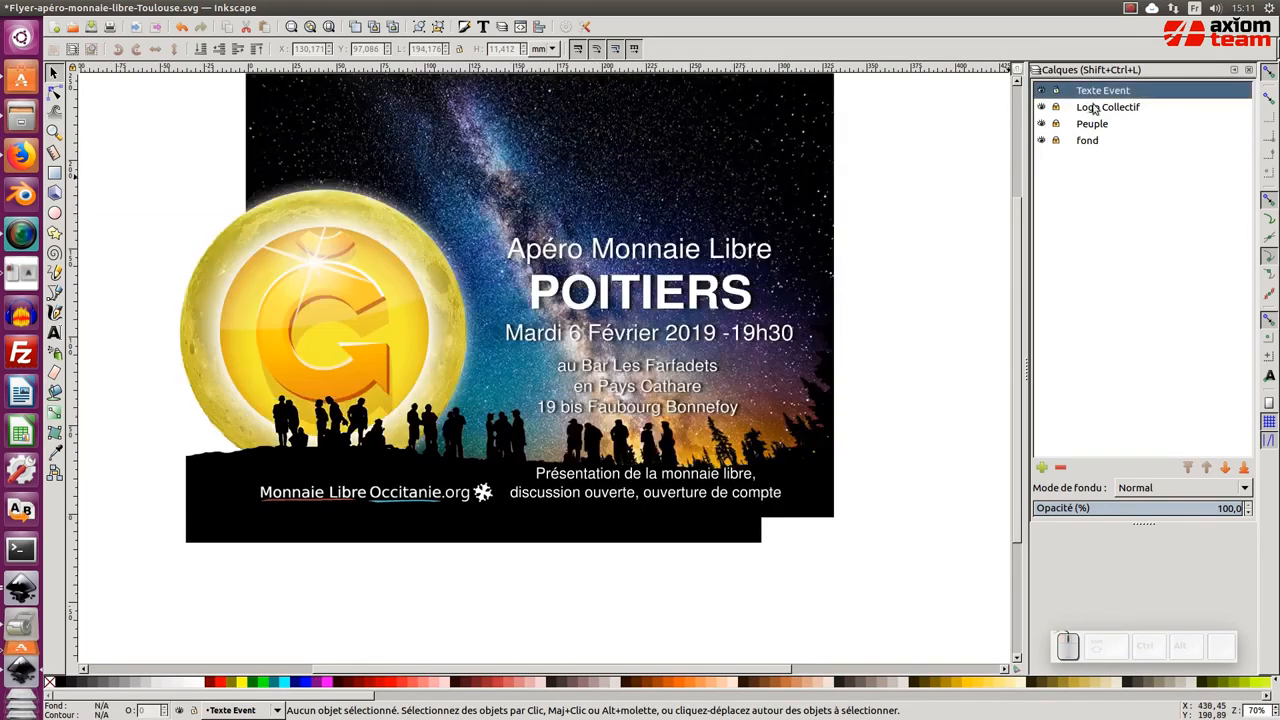
- Add a layer named "cadre" above the Texte Event layer, and hide the fond layer to expose the page border
{"action": "left_click", "coordinate": [1100, 92]}
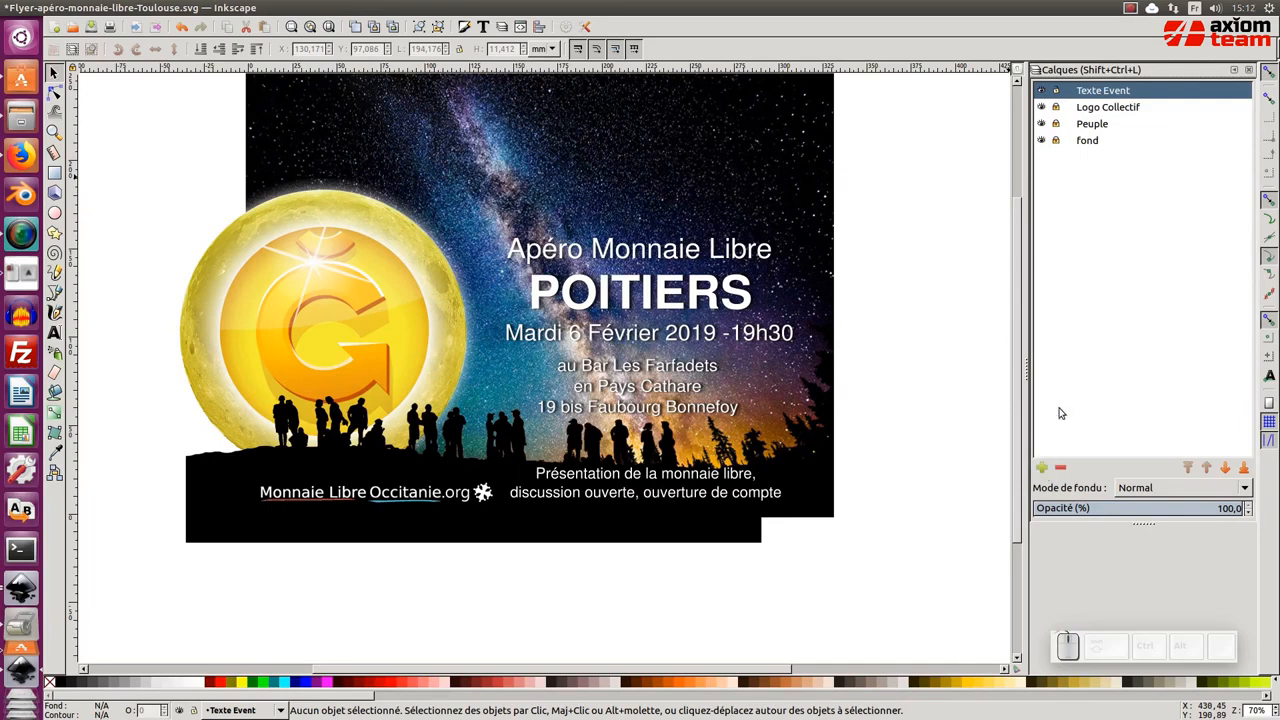
{"action": "left_click", "coordinate": [1042, 468]}
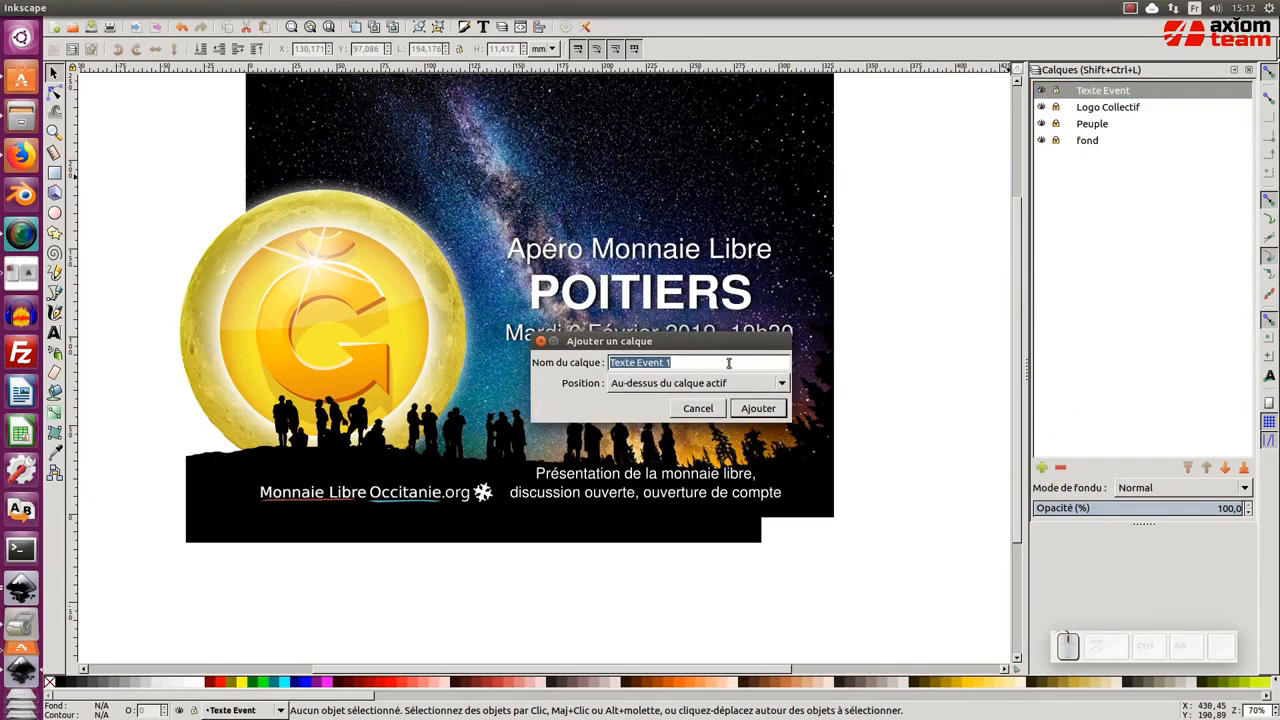
{"action": "type", "text": "CAD"}
{"action": "key", "text": "BackSpace"}
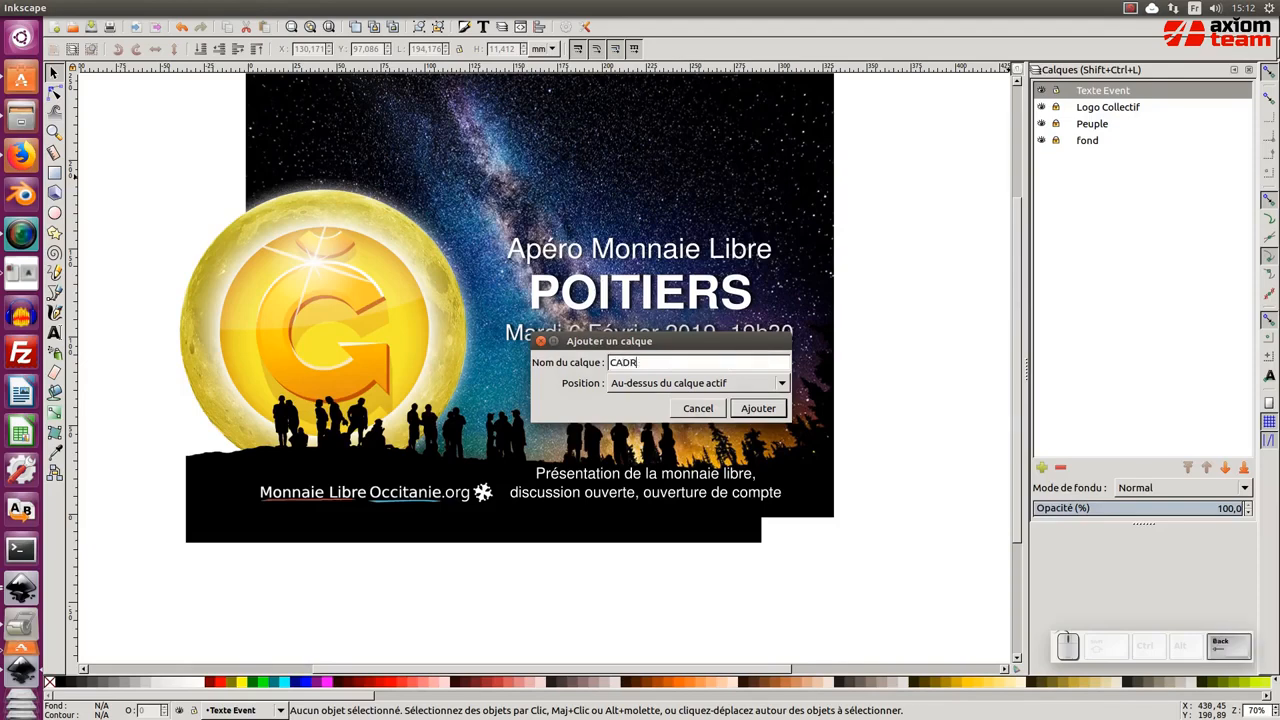
{"action": "type", "text": "cadre"}
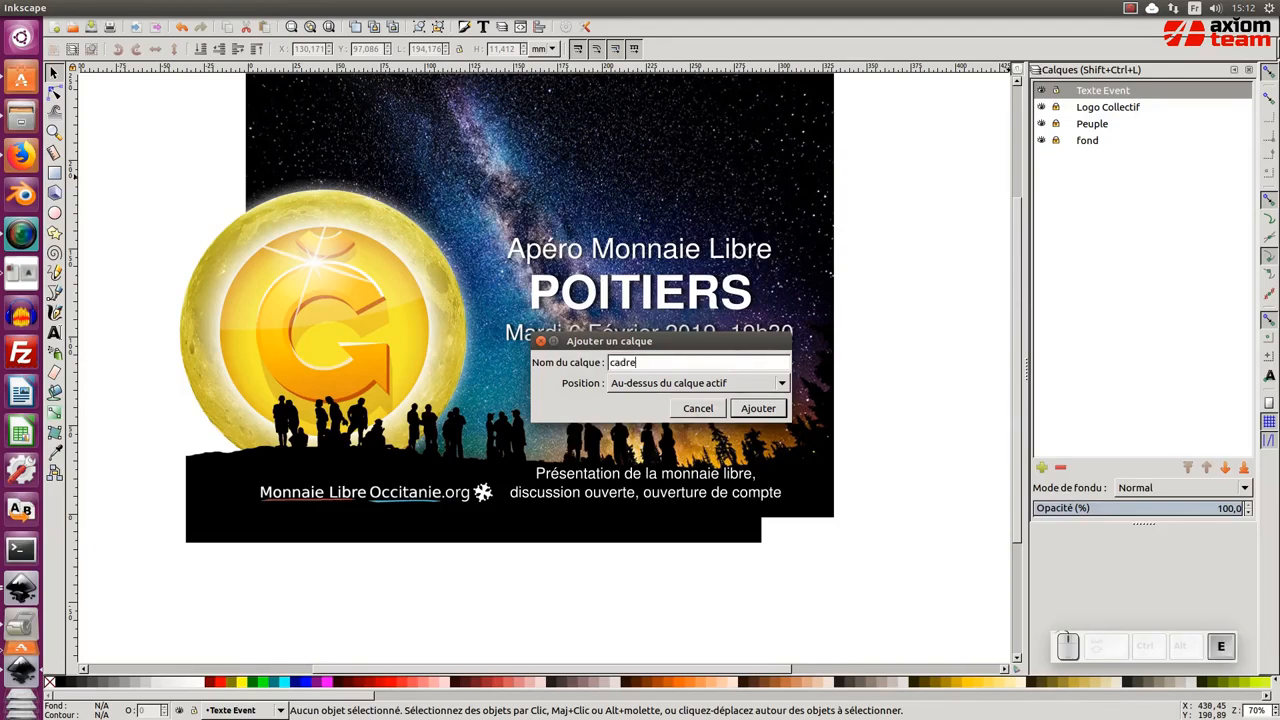
{"action": "key", "text": "Return"}
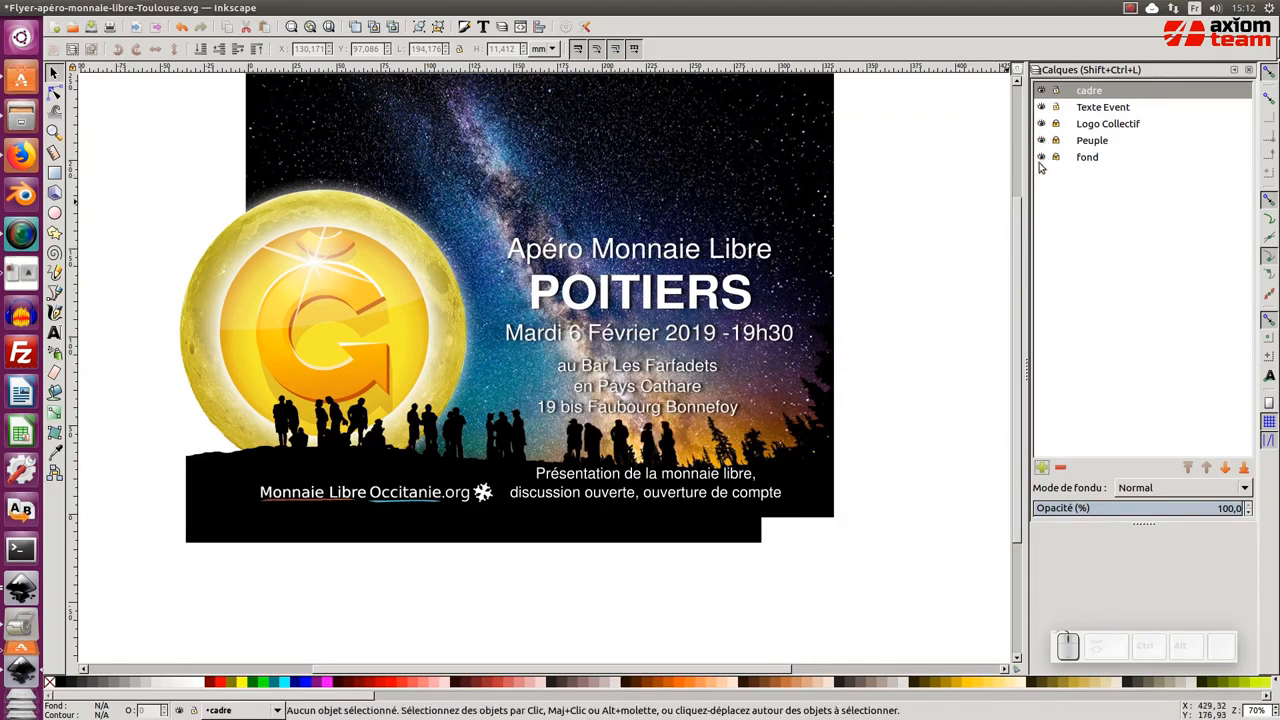
{"action": "left_click", "coordinate": [1041, 158]}
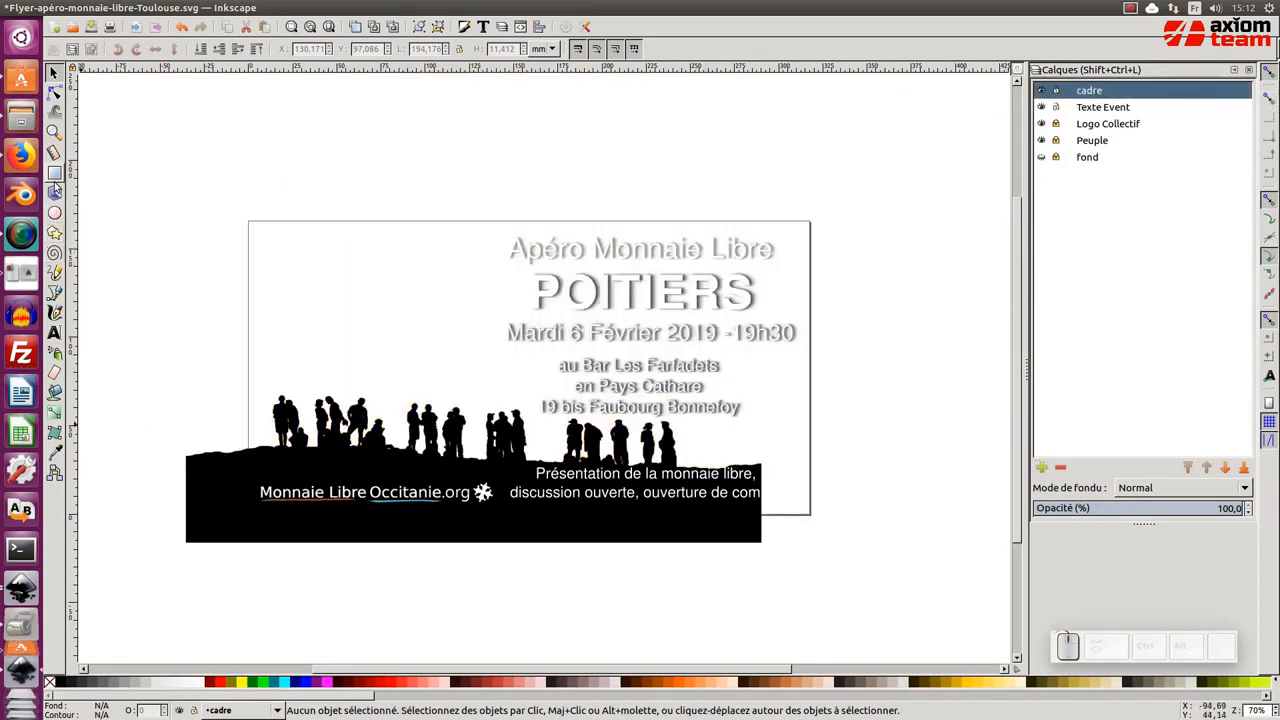
- Enable snapping to the page border and draw a rectangle about 317.5 × 166.2 mm covering the page on the cadre layer
{"action": "left_click", "coordinate": [55, 174]}
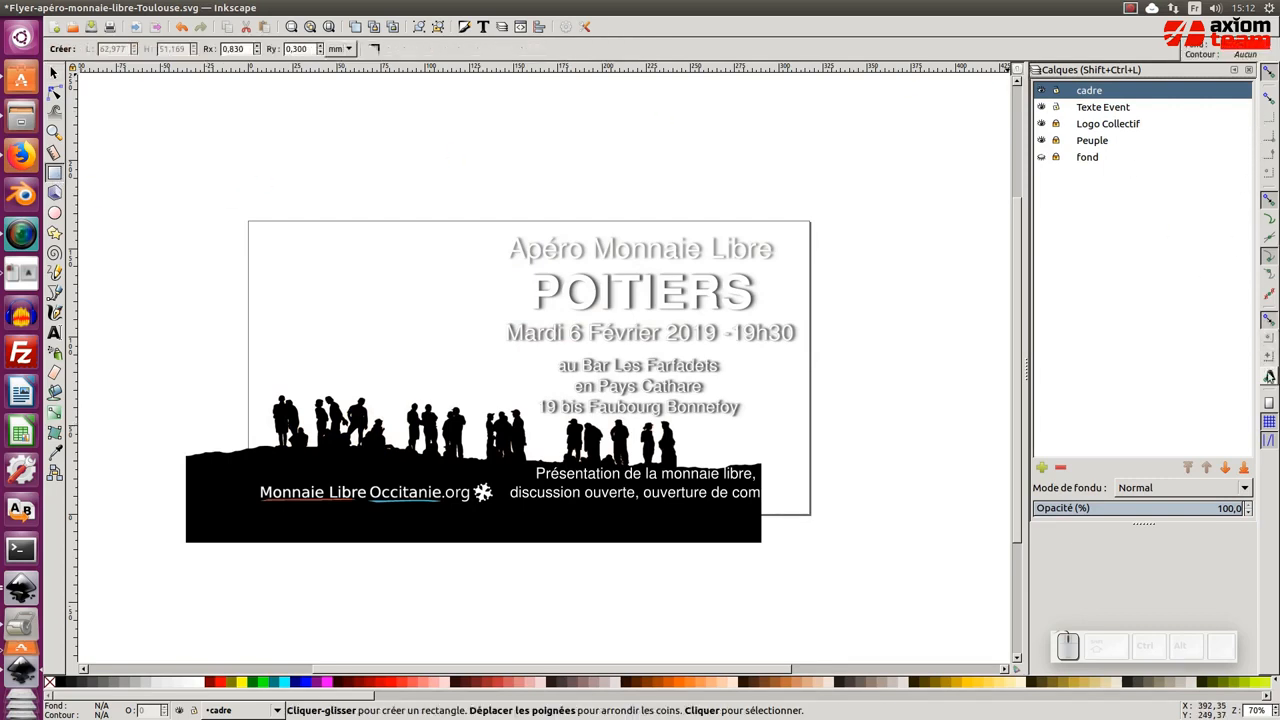
{"action": "left_click", "coordinate": [1268, 404]}
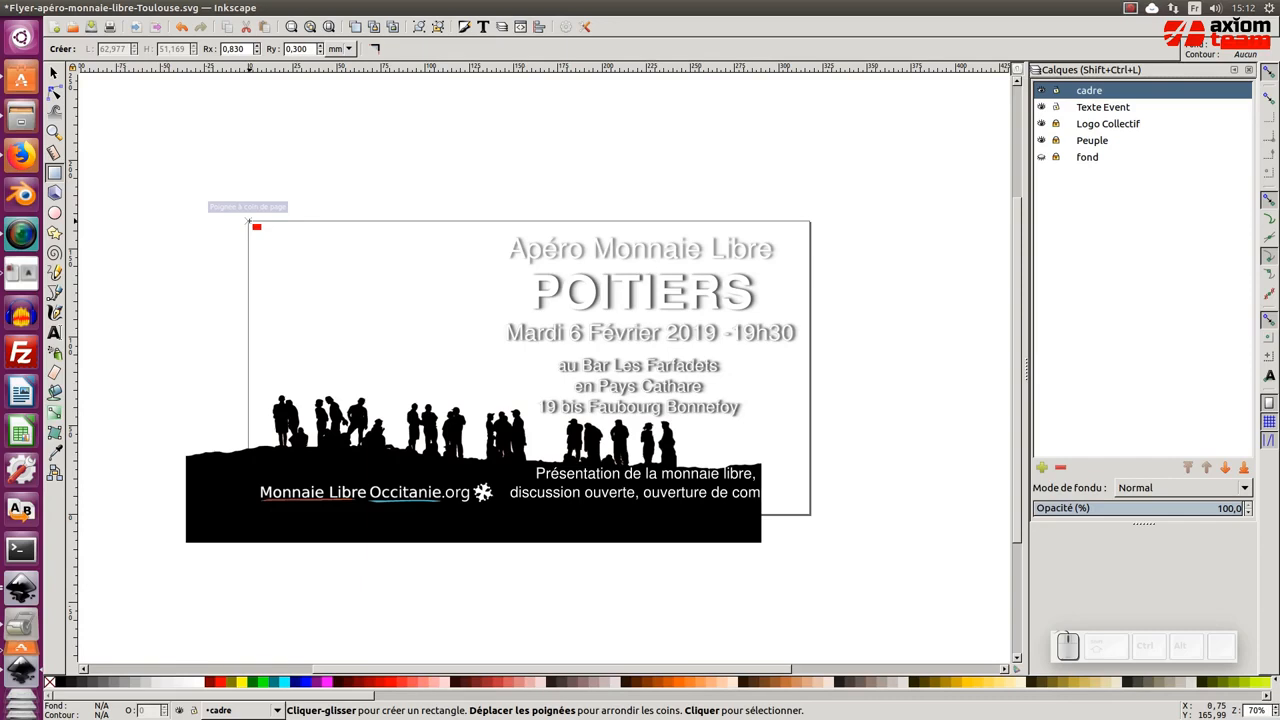
{"action": "left_click_drag", "start_coordinate": [248, 221], "coordinate": [810, 514]}
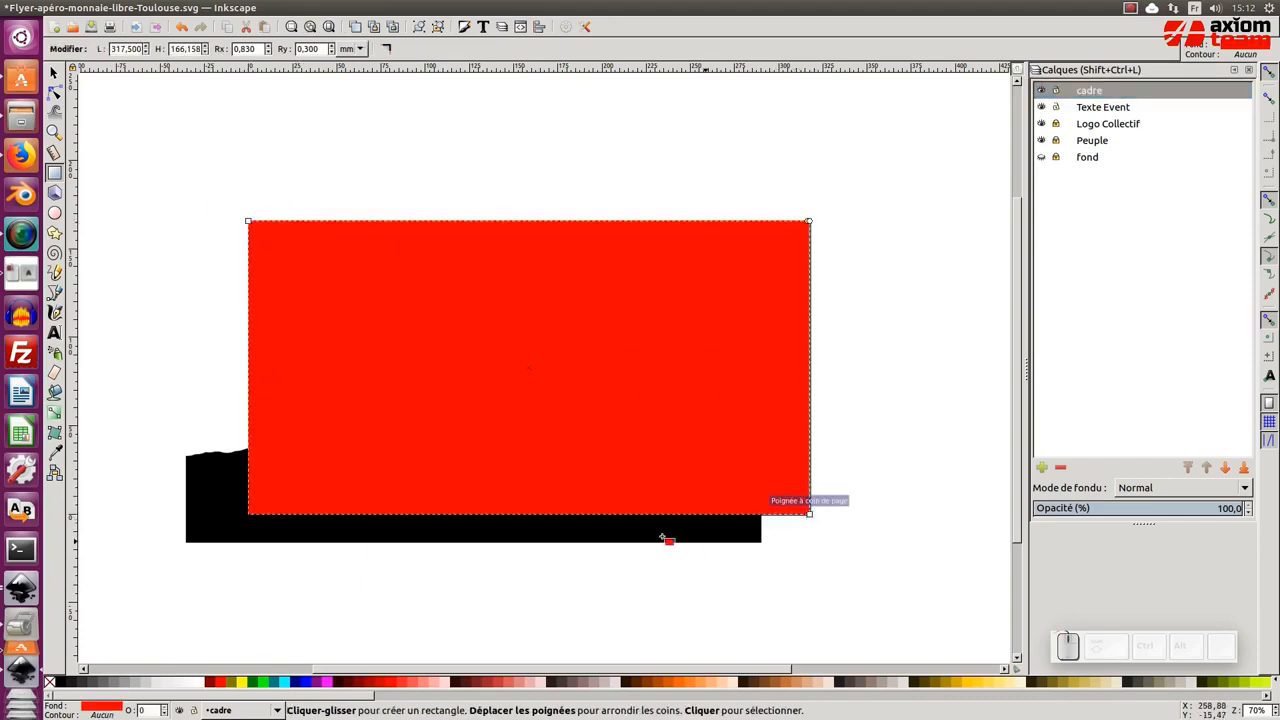
- Remove the rectangle's fill and give it a red (#FF0000) stroke 1 mm wide
{"action": "left_click", "coordinate": [48, 683]}
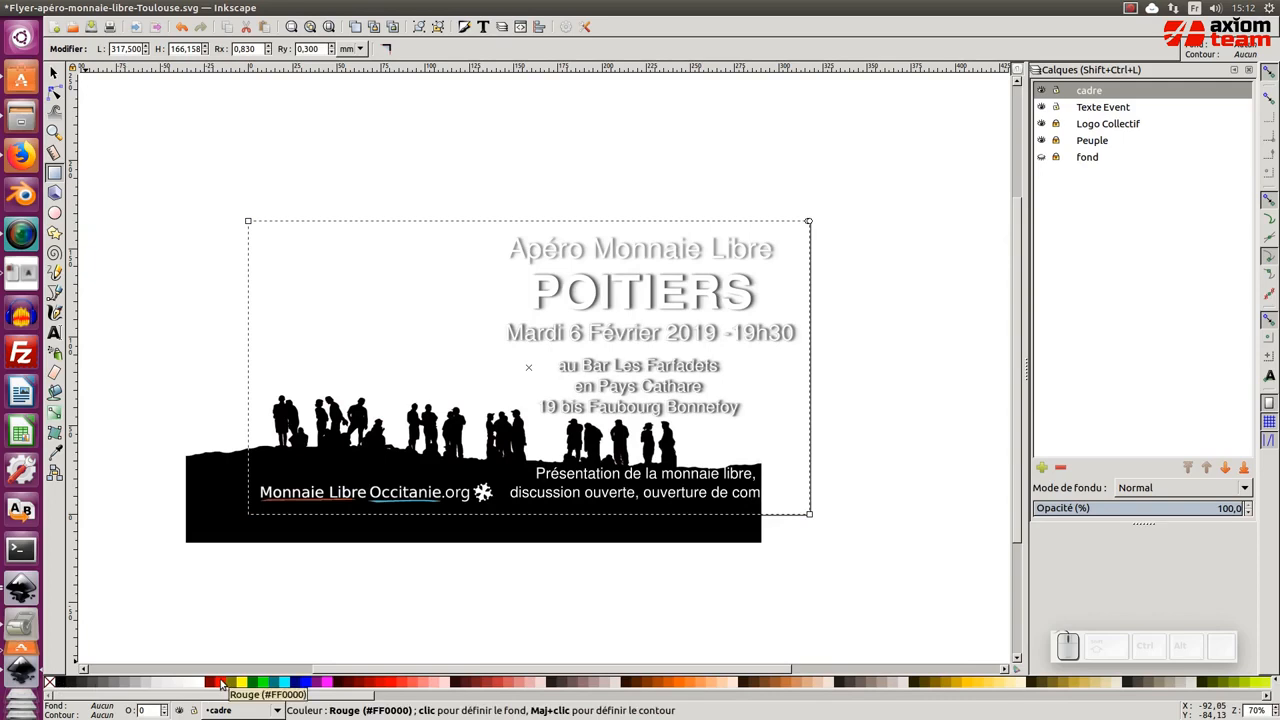
{"action": "key", "text": "shift"}
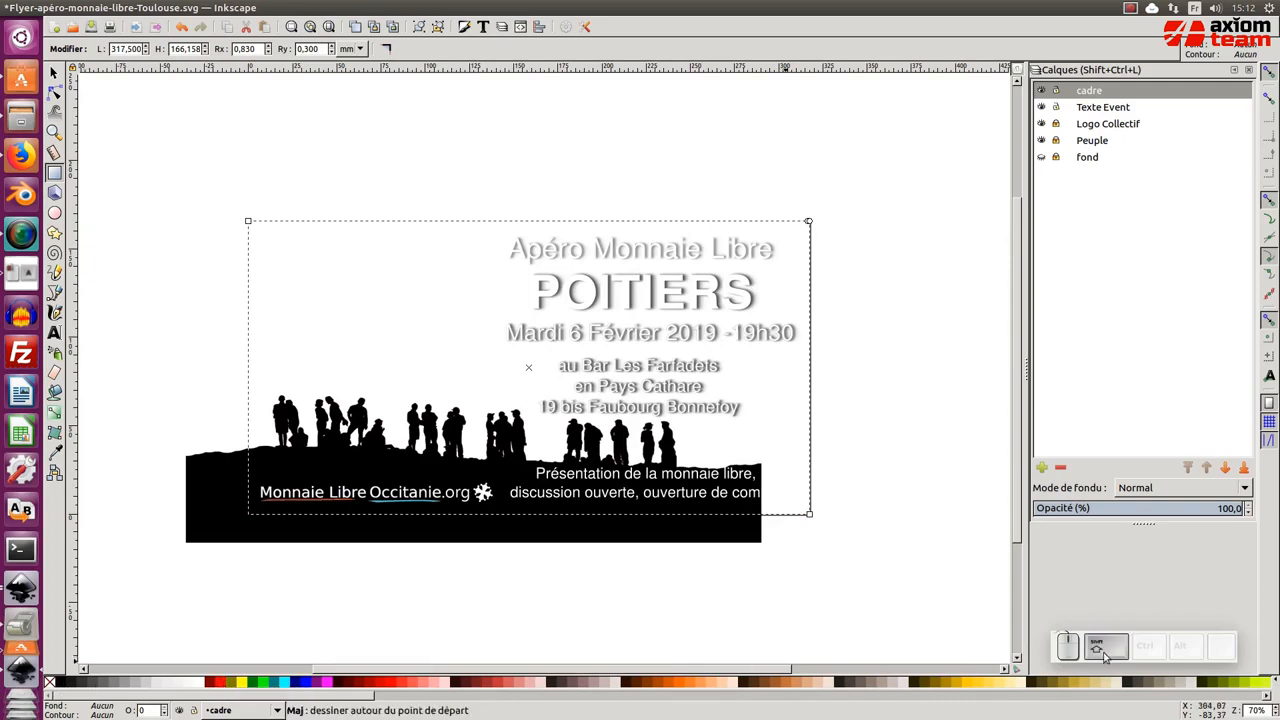
{"action": "left_click", "coordinate": [220, 684], "text": "shift"}
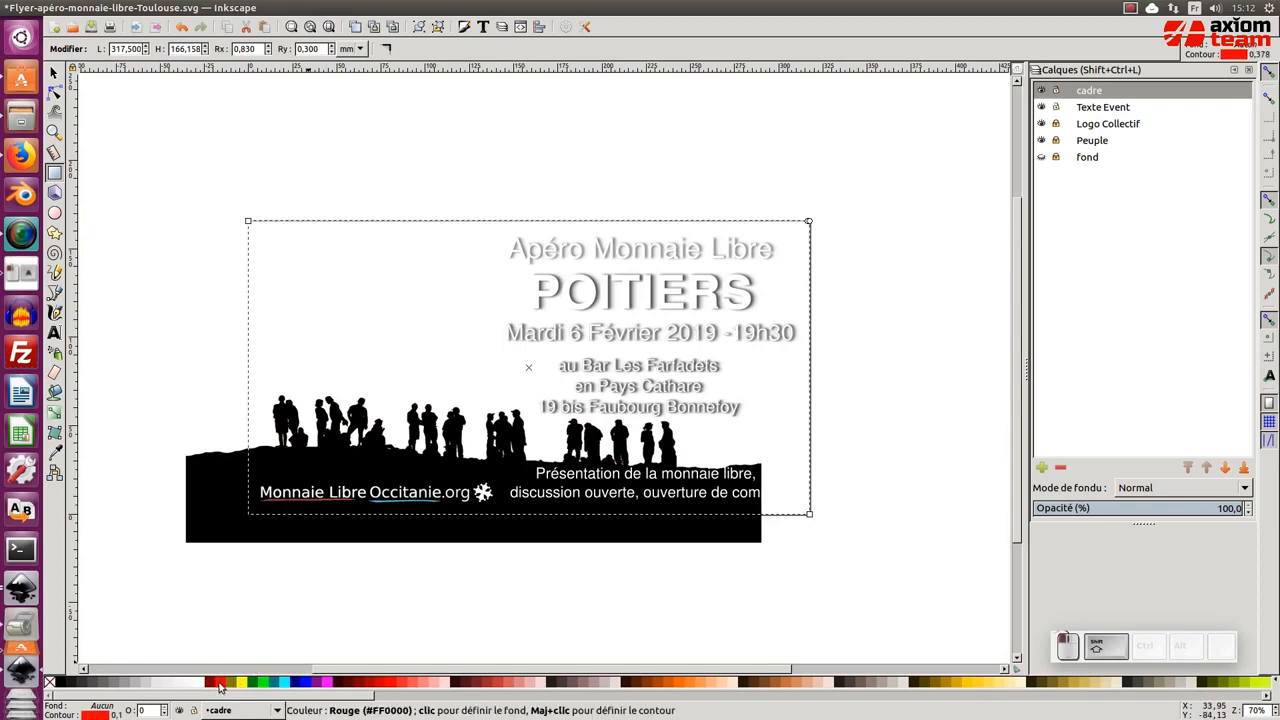
{"action": "right_click", "coordinate": [116, 714]}
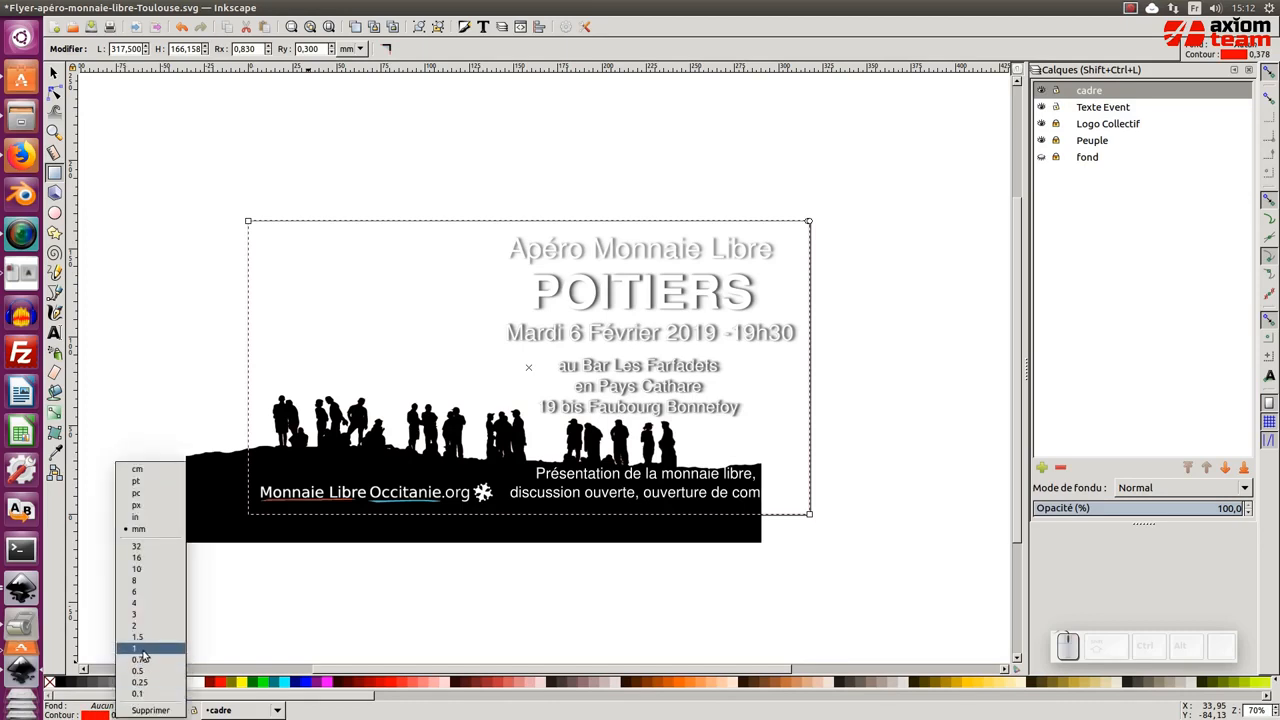
{"action": "left_click", "coordinate": [141, 650]}
- Return to the Selection tool, deselect the frame rectangle, and show the fond layer again
{"action": "left_click", "coordinate": [54, 73]}
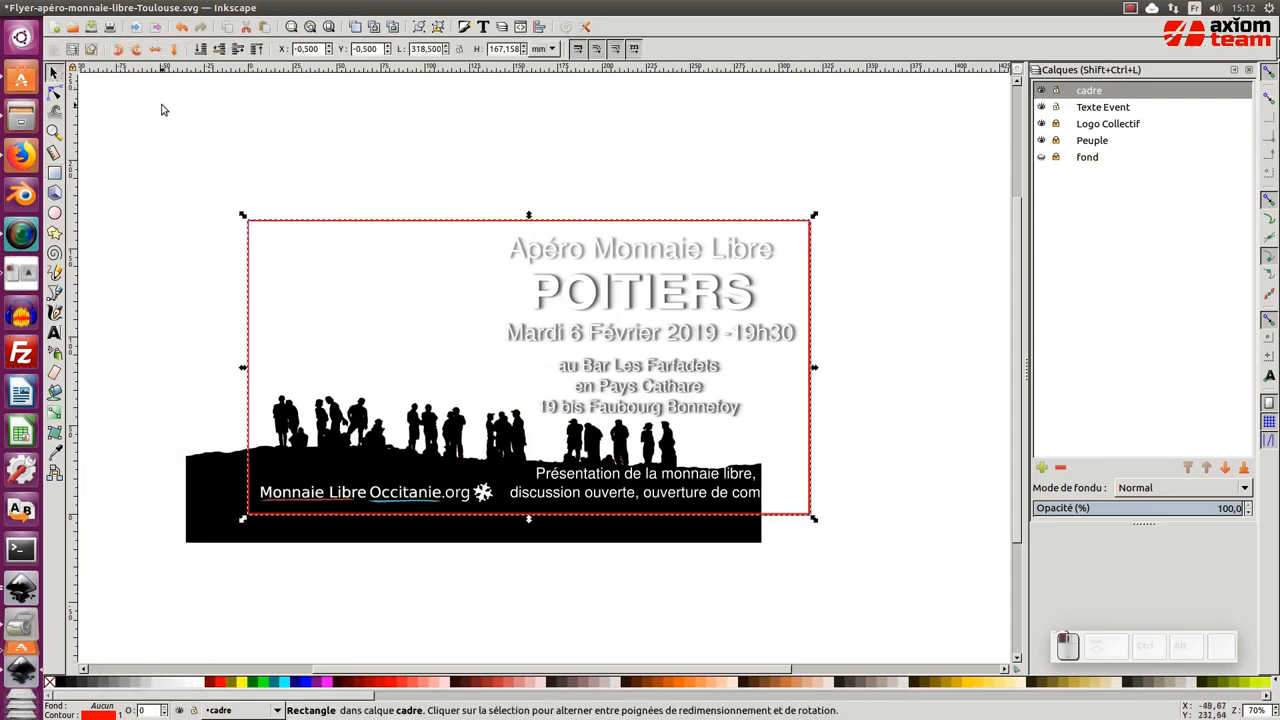
{"action": "left_click", "coordinate": [164, 110]}
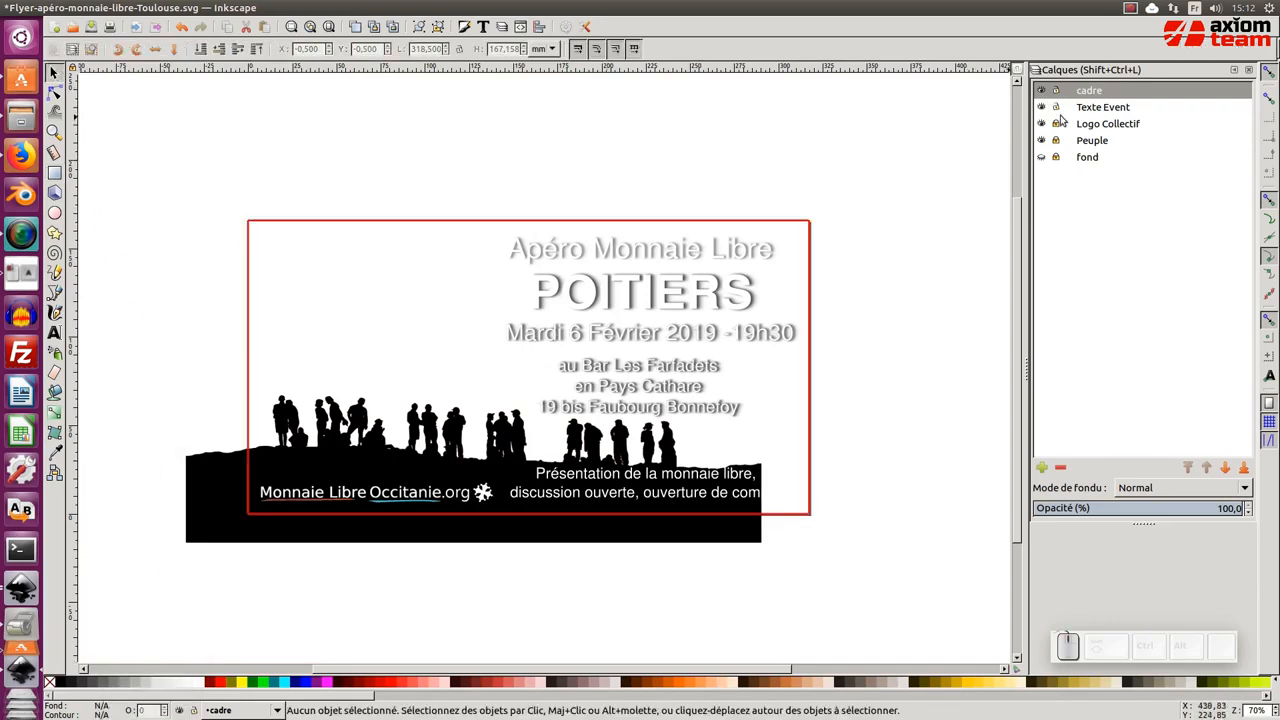
{"action": "left_click", "coordinate": [1042, 158]}
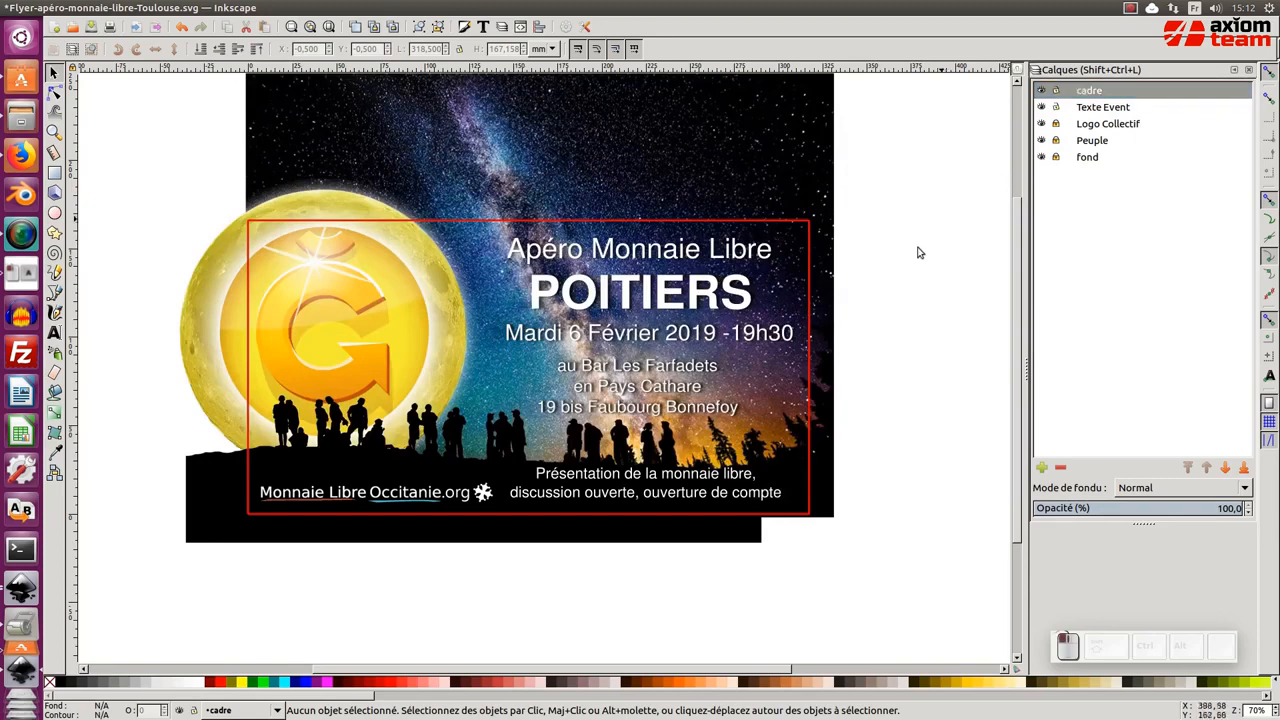
{"action": "scroll", "coordinate": [600, 220], "scroll_direction": "down", "scroll_amount": 1}
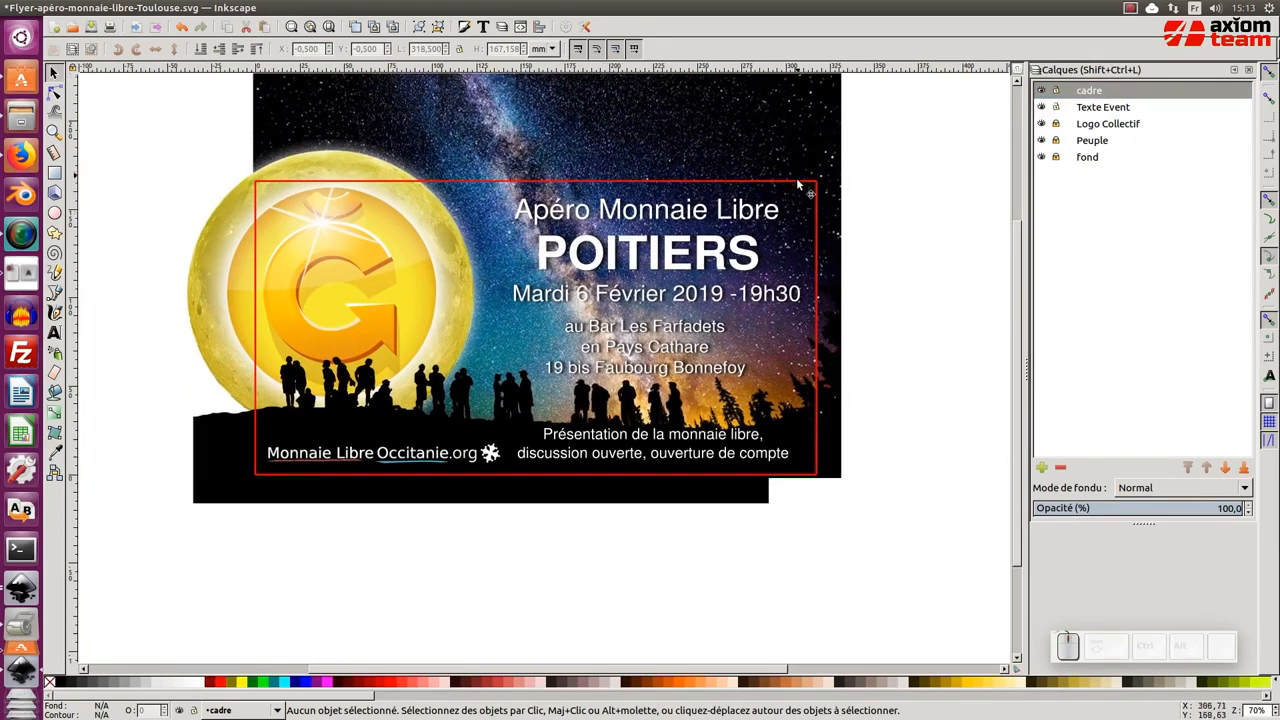